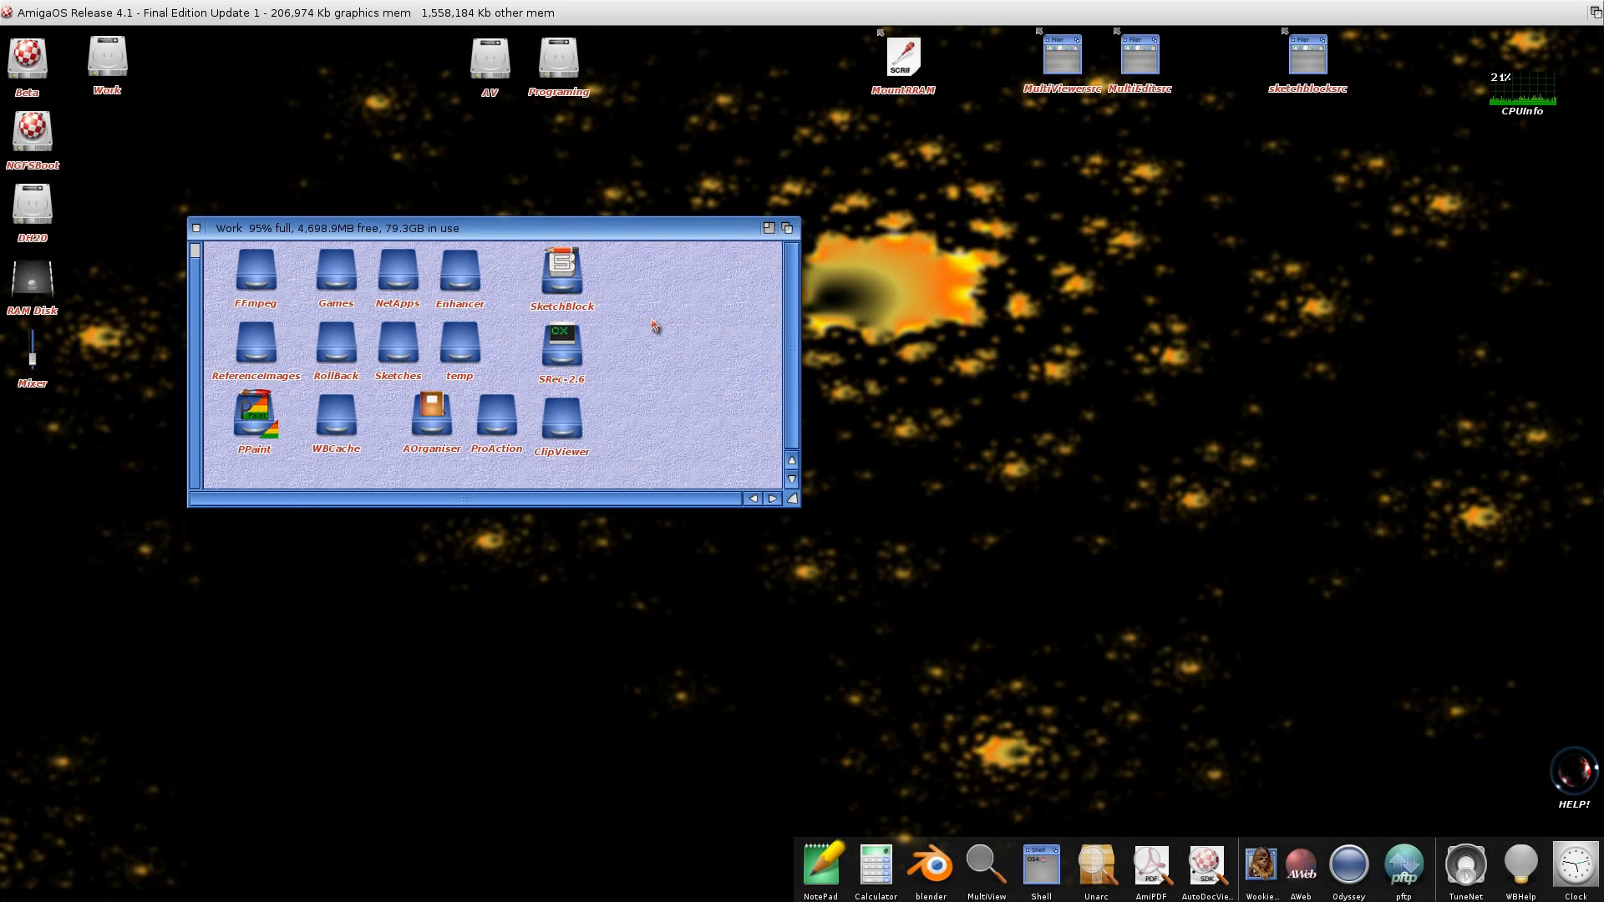
Rename the SketchBlock drawer on the Work volume to SketchBlockLite
{"action": "left_click", "coordinate": [568, 267]}
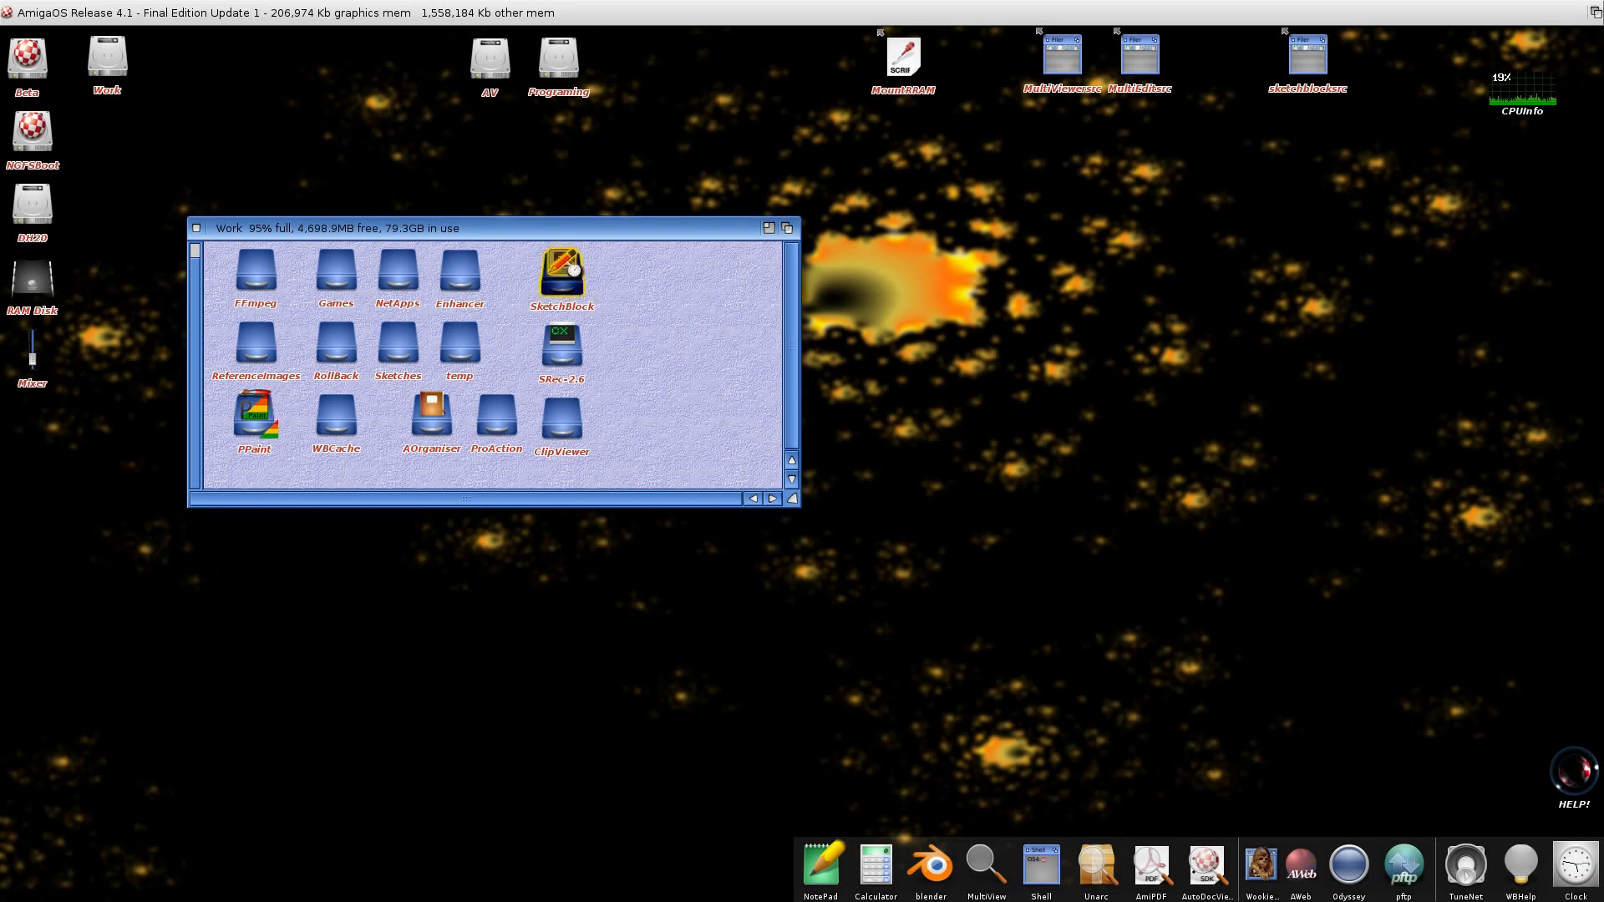
{"action": "right_click", "coordinate": [568, 267]}
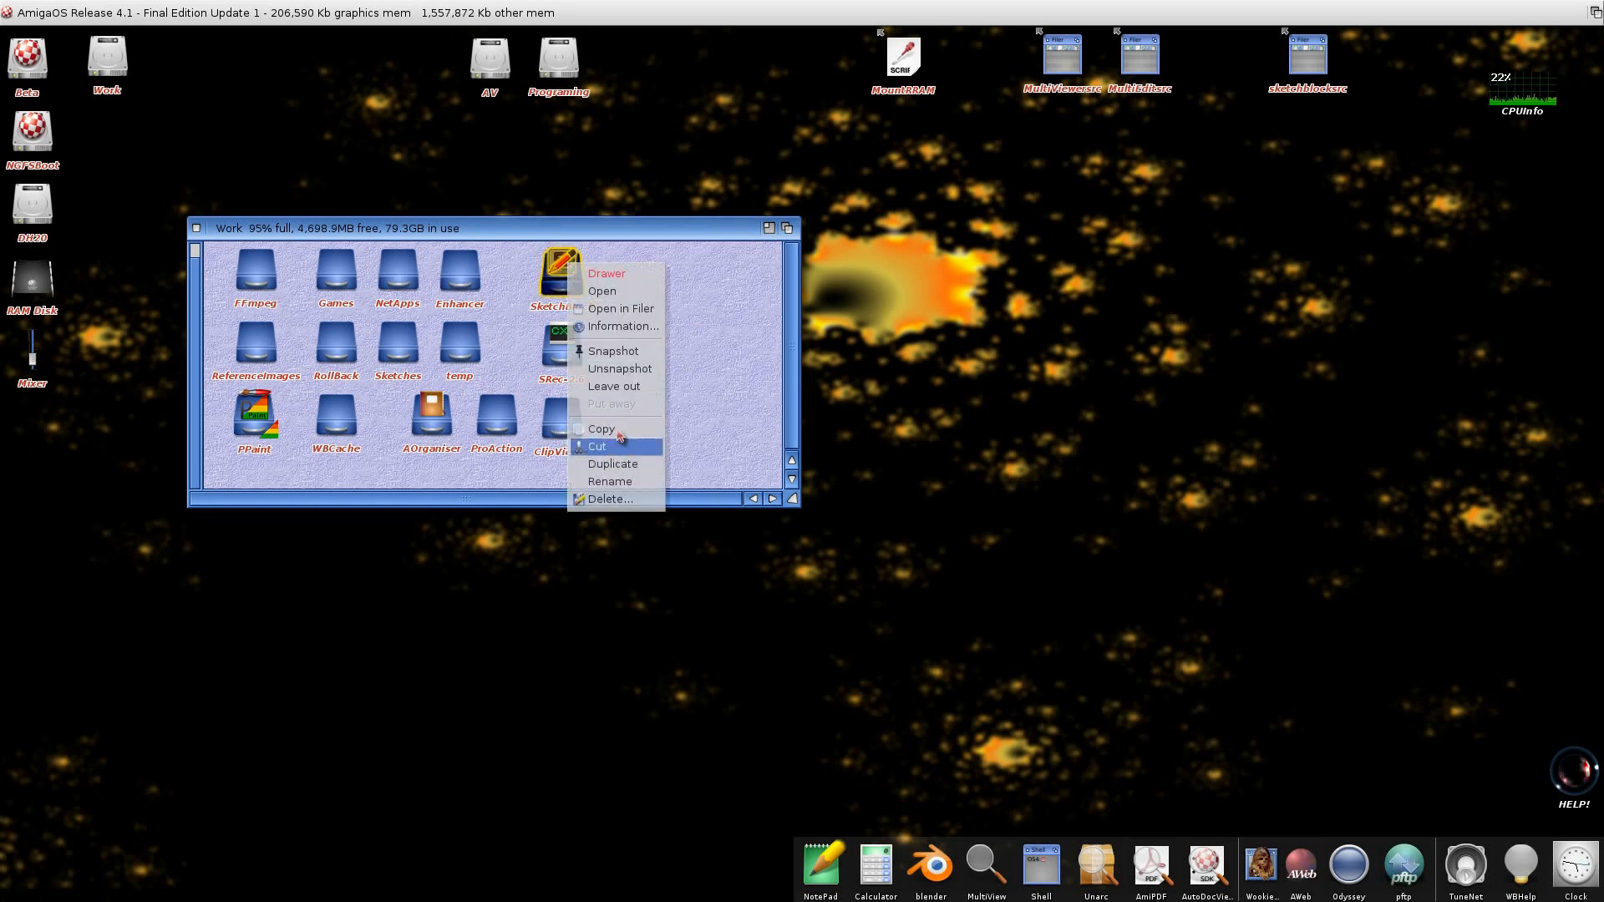
{"action": "left_click", "coordinate": [616, 483]}
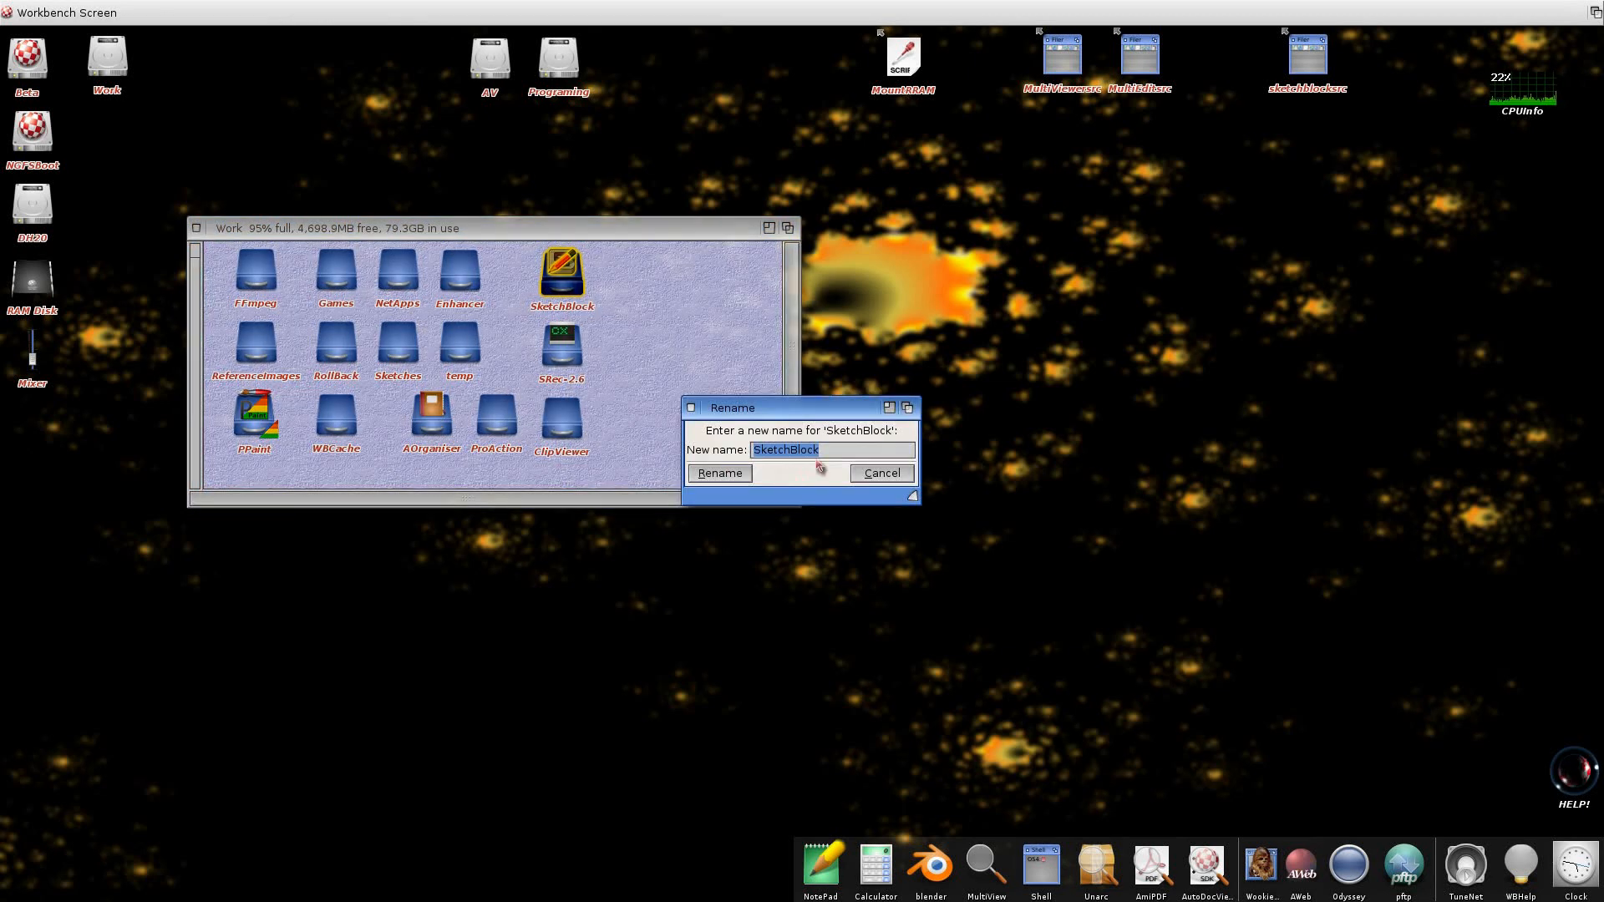
{"action": "left_click", "coordinate": [848, 454]}
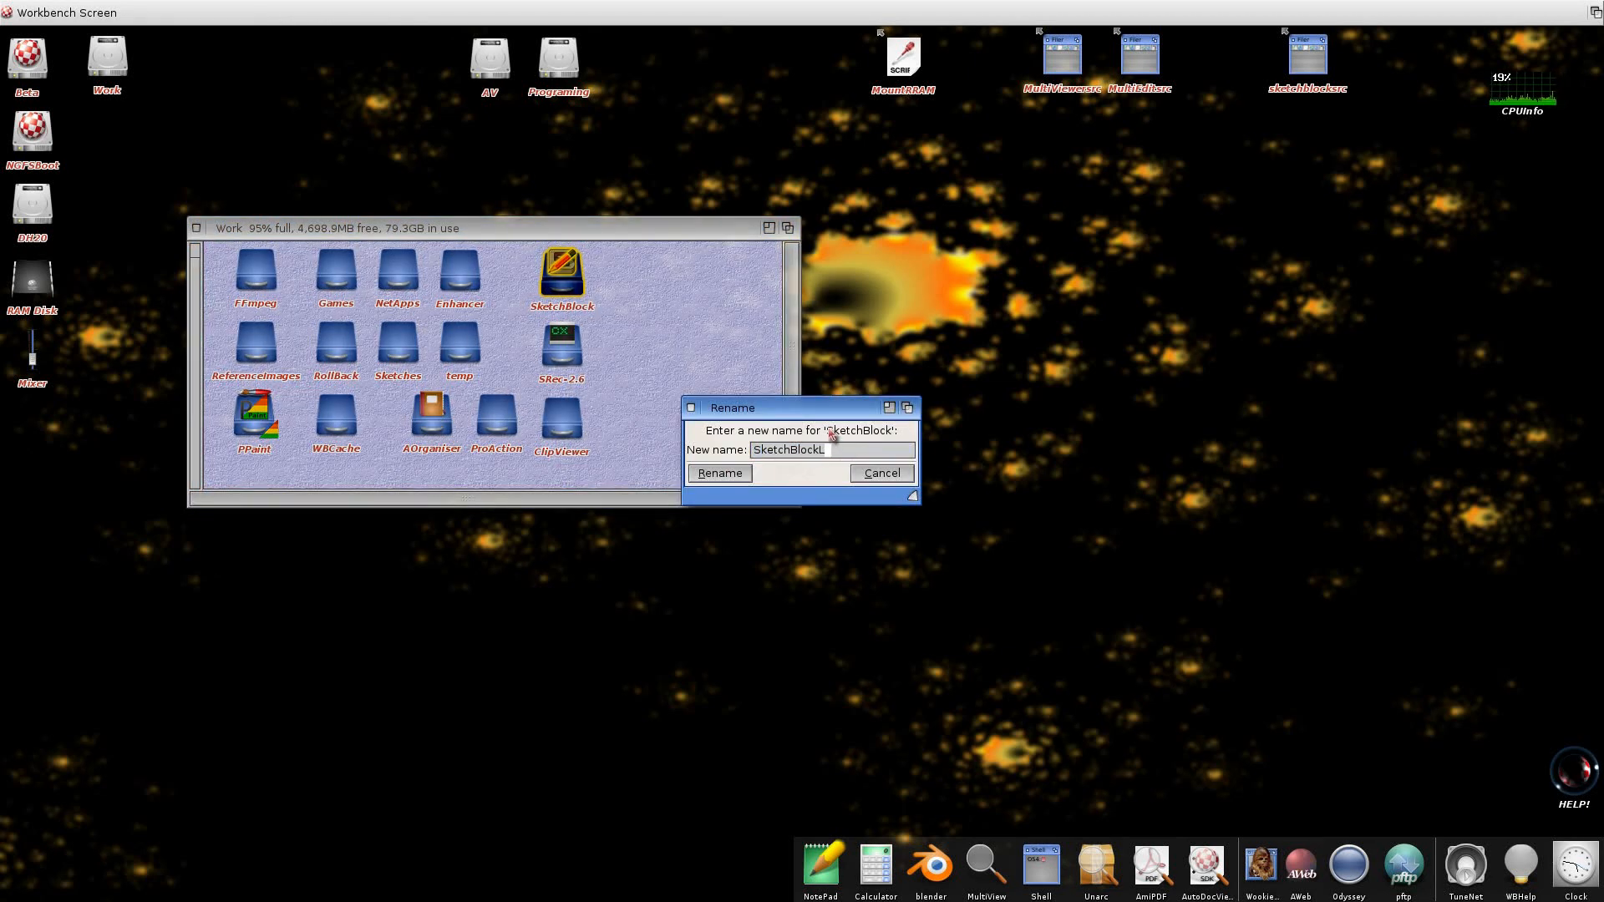
{"action": "type", "text": "Lite"}
{"action": "key", "text": "Return"}
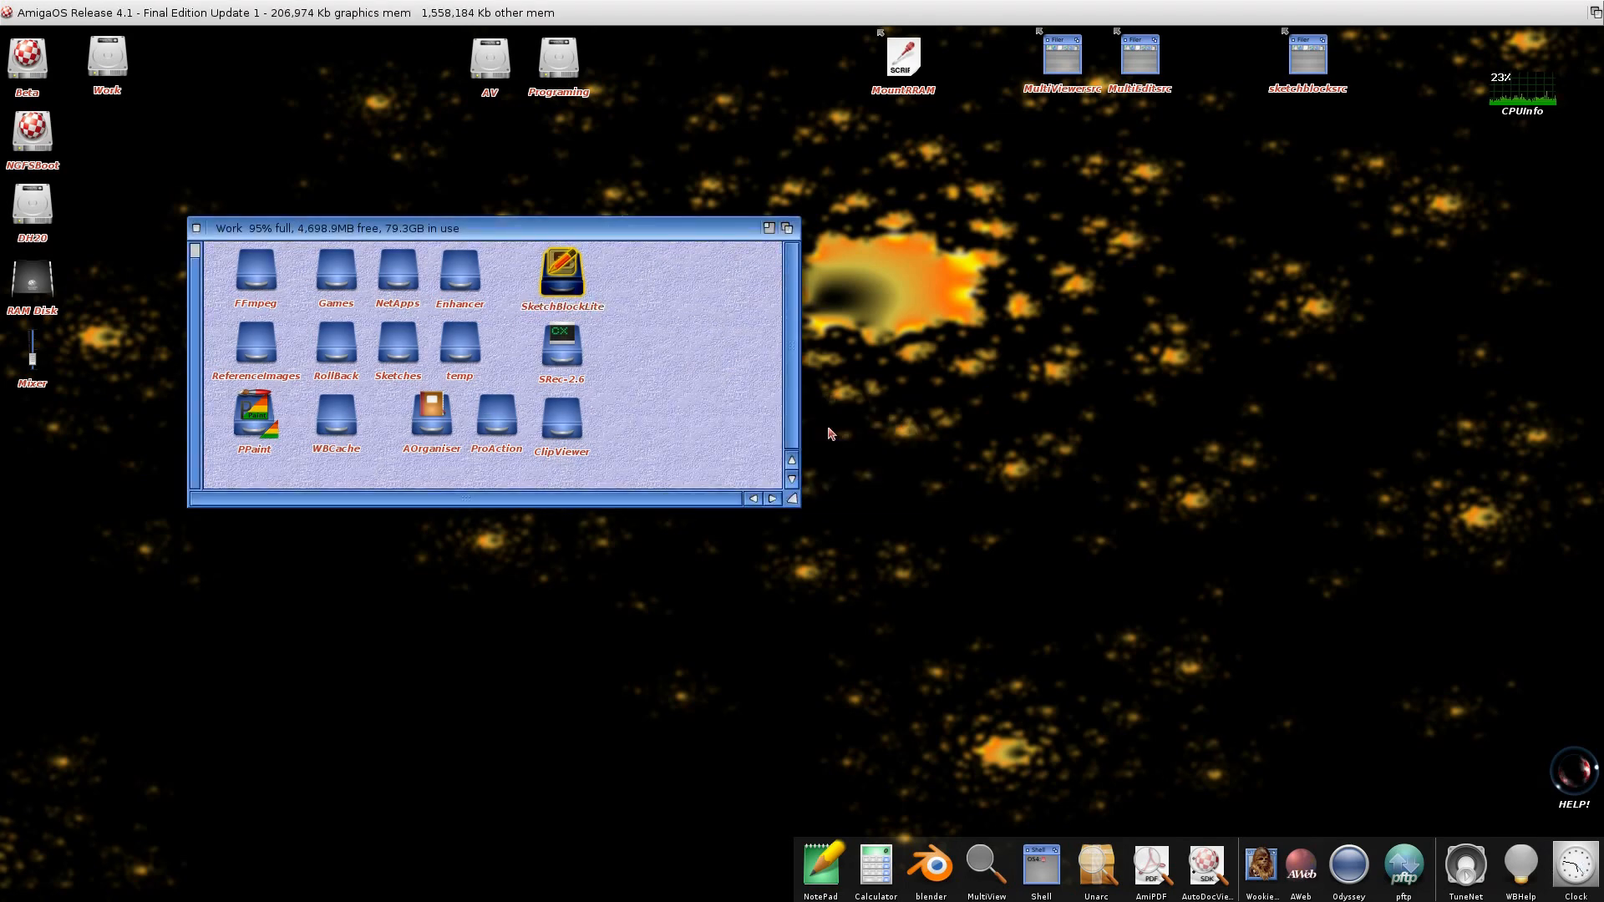
{"action": "left_click", "coordinate": [732, 316]}
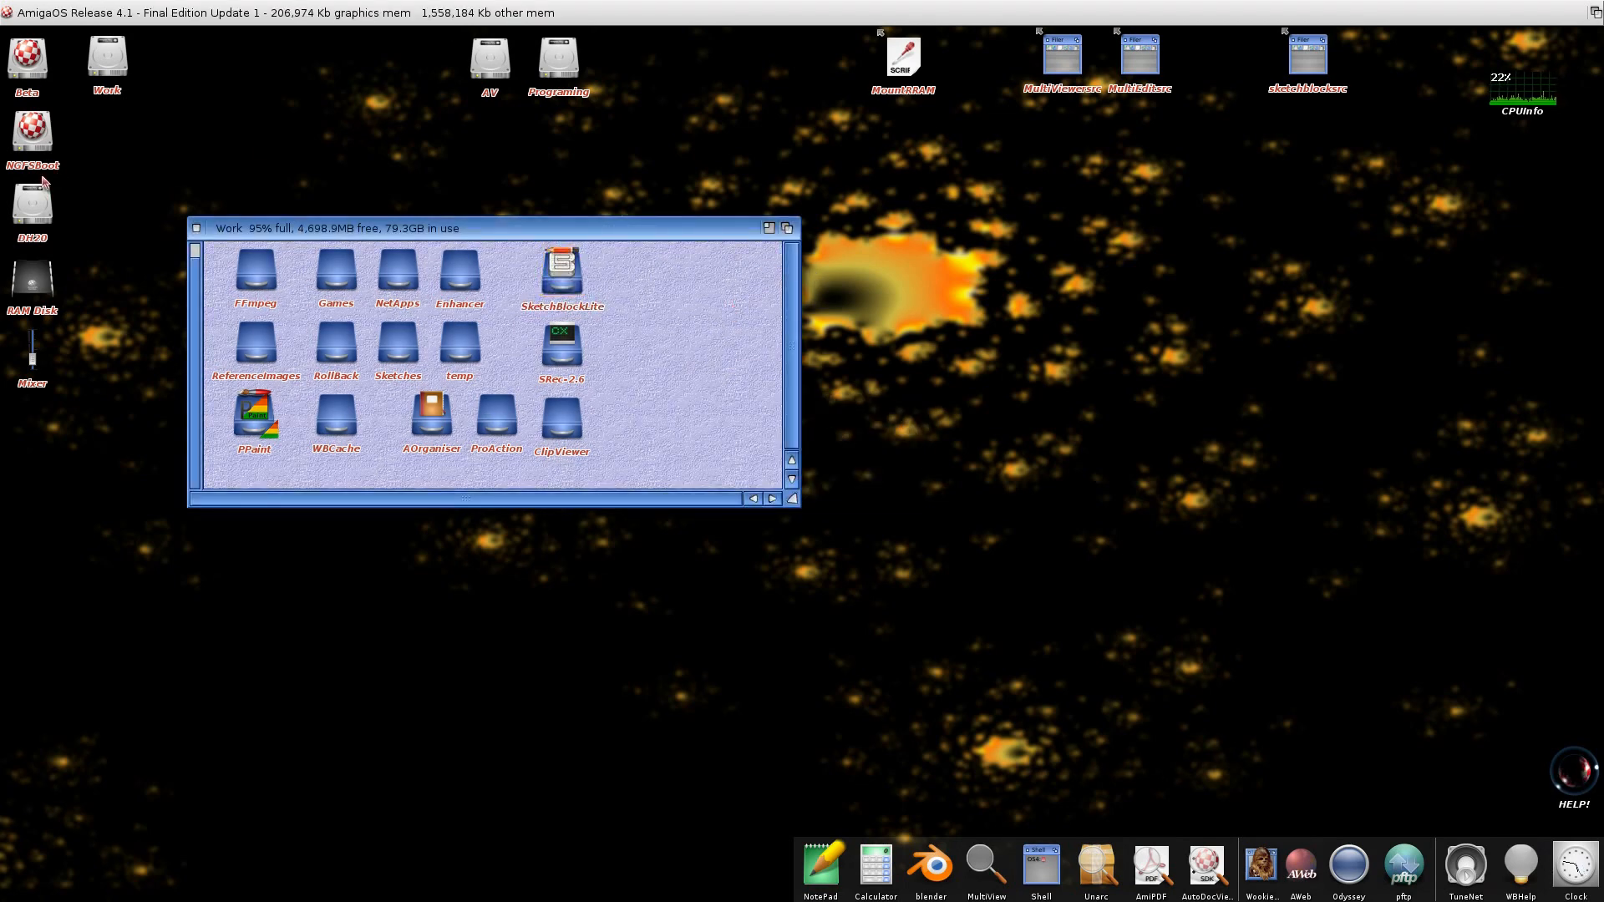
Launch AMIStore from the Utilities drawer of the NGFSBoot volume
{"action": "double_click", "coordinate": [35, 144]}
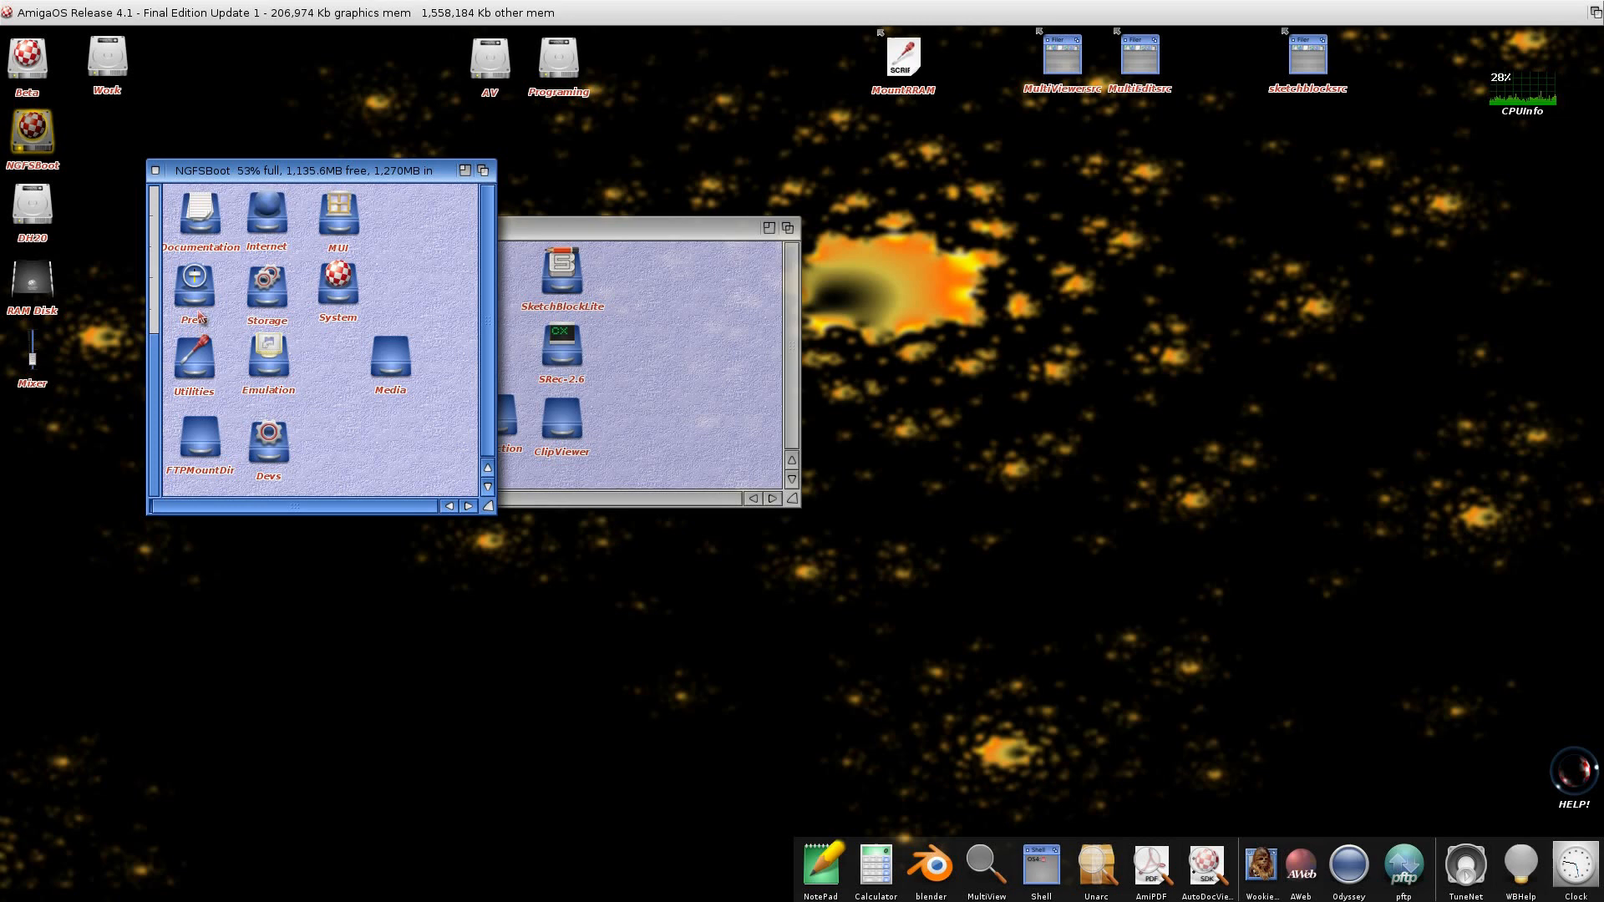
{"action": "double_click", "coordinate": [195, 356]}
{"action": "double_click", "coordinate": [511, 430]}
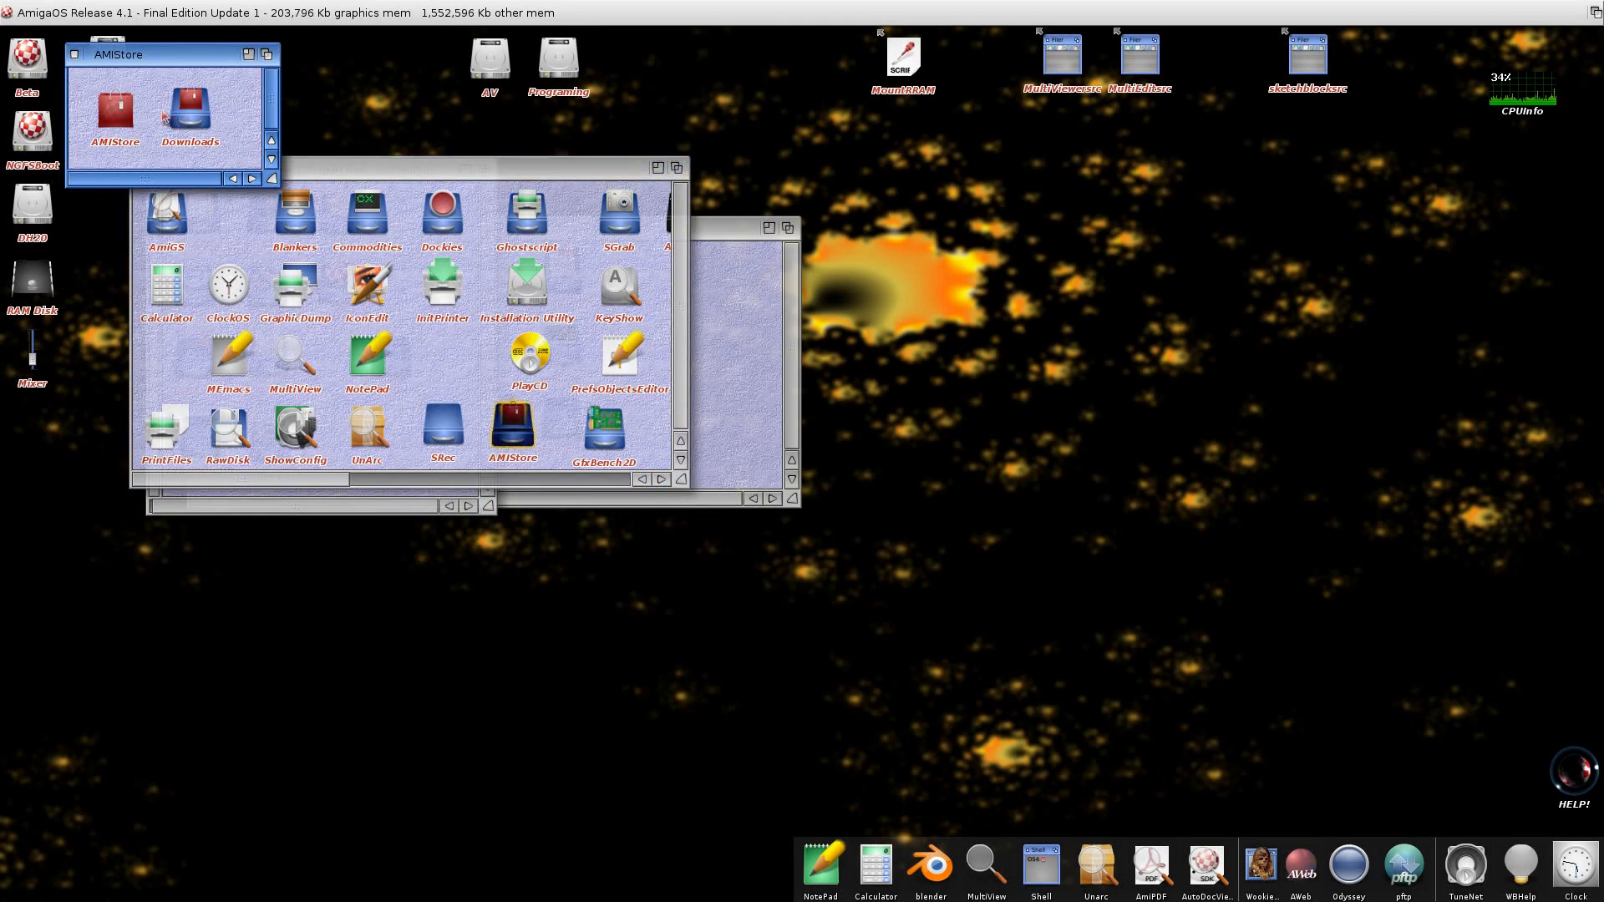
{"action": "double_click", "coordinate": [117, 113]}
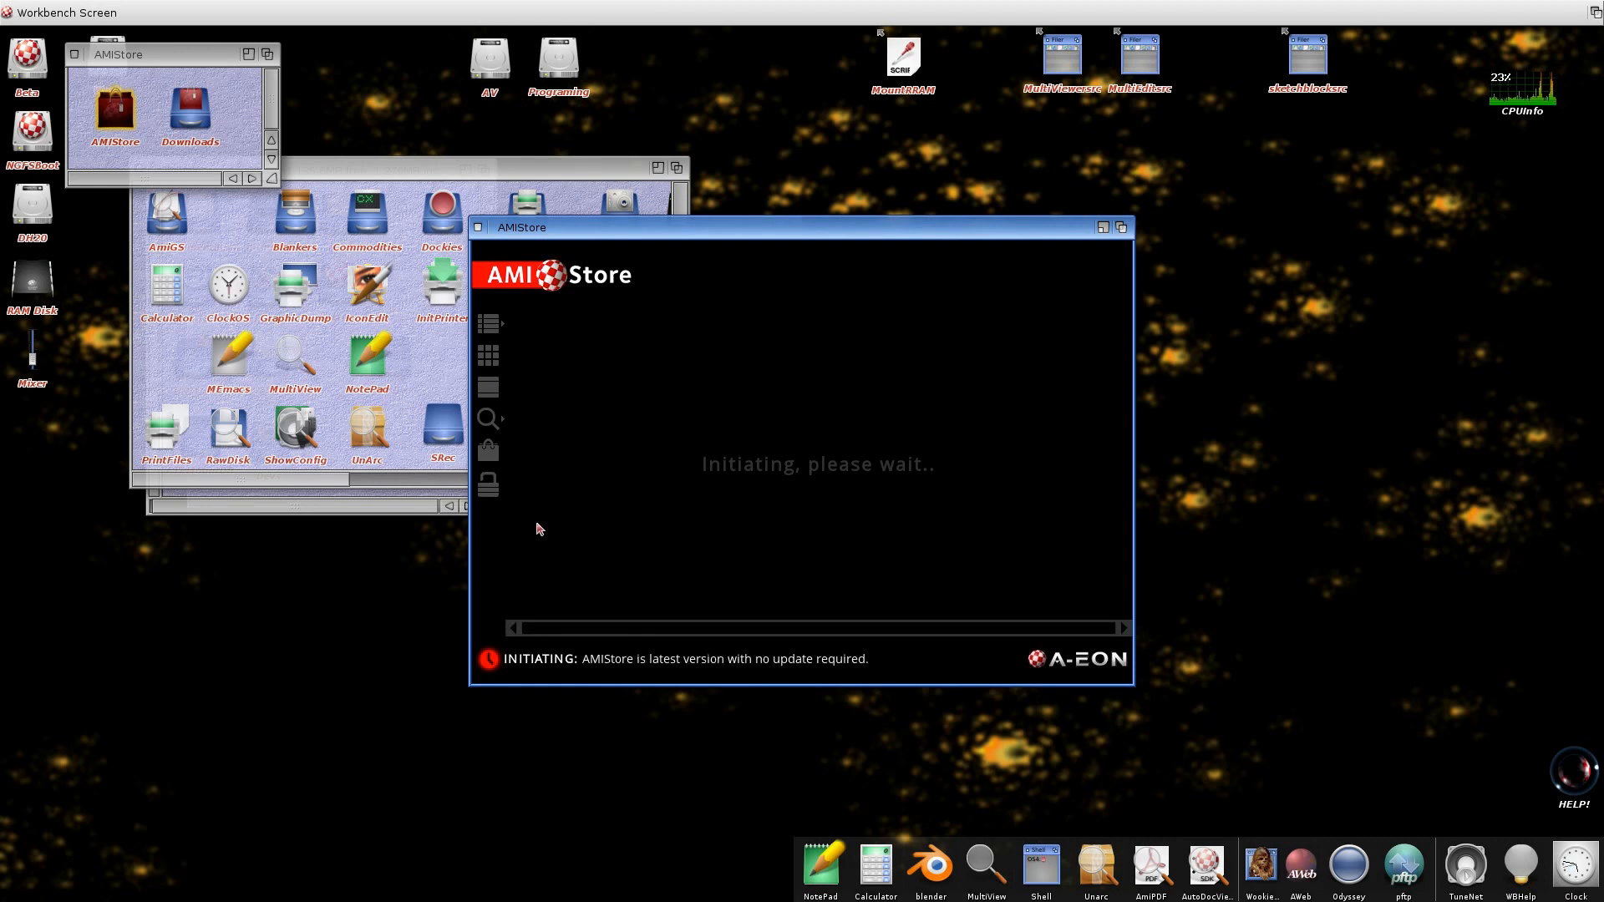
Log in to AMIStore and download the installation files for the purchased SketchBlock Pro
{"action": "left_click", "coordinate": [489, 488]}
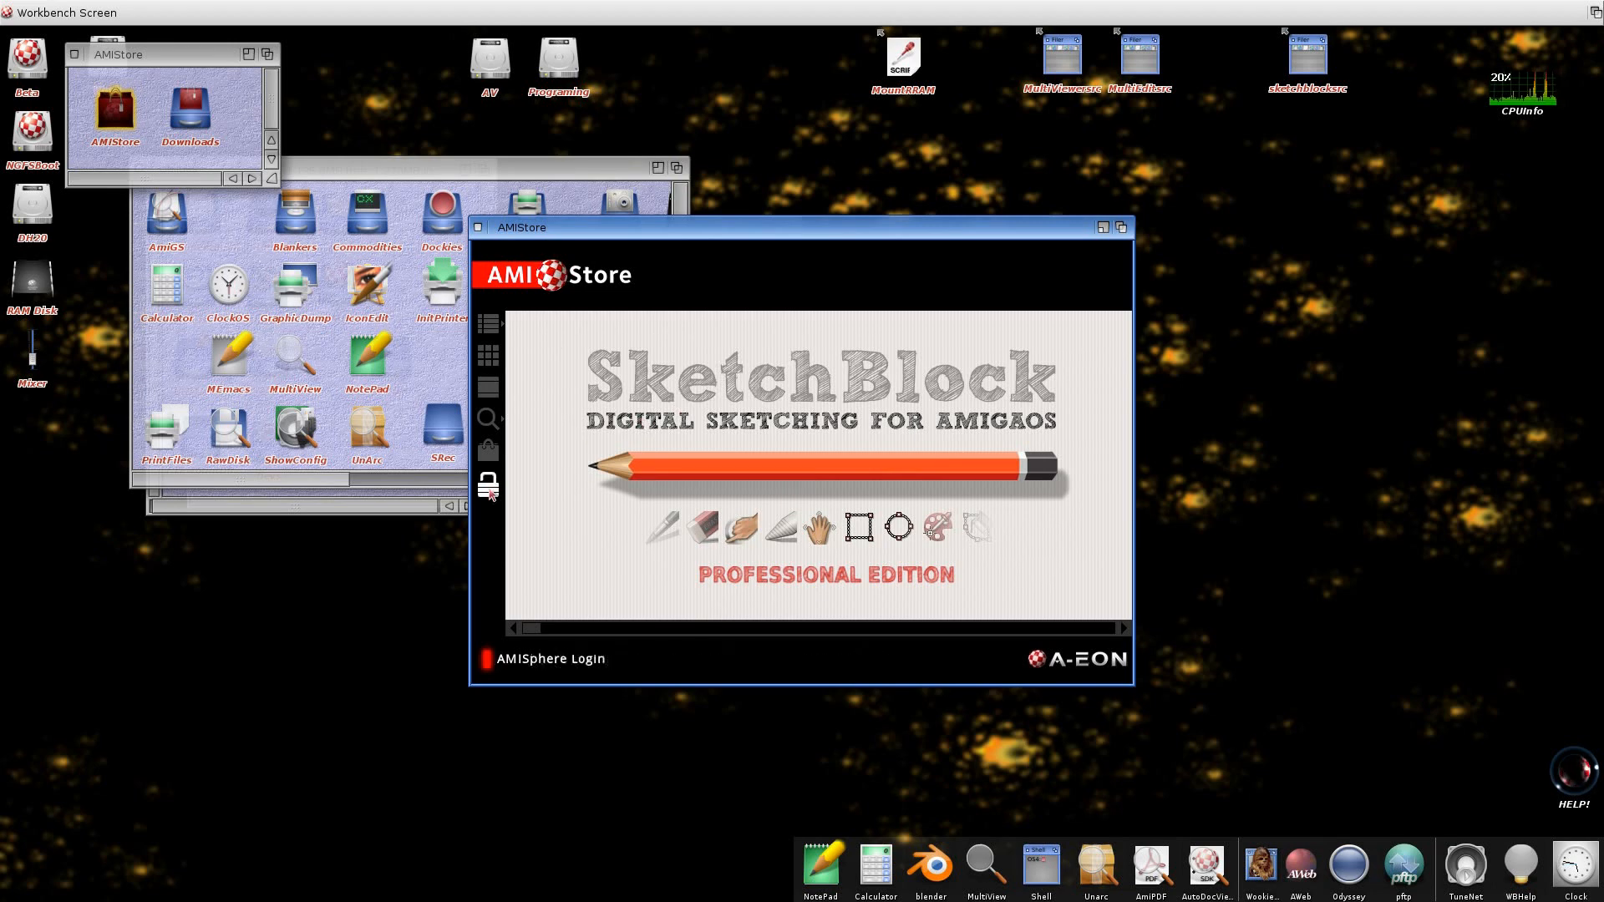
{"action": "left_click", "coordinate": [770, 525]}
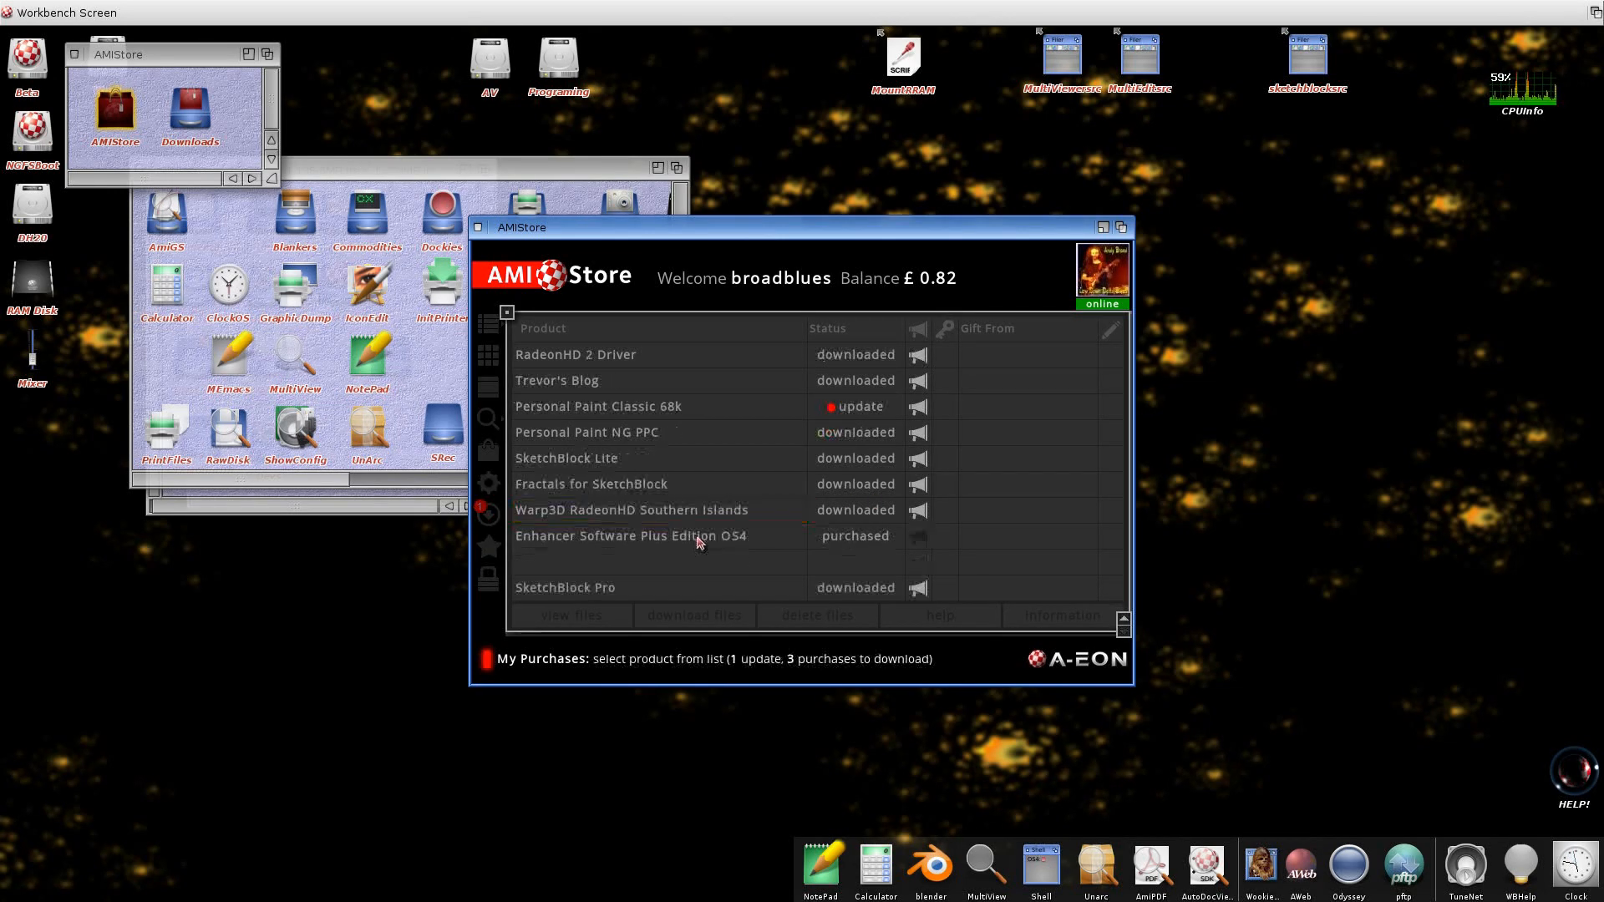
{"action": "left_click", "coordinate": [554, 589]}
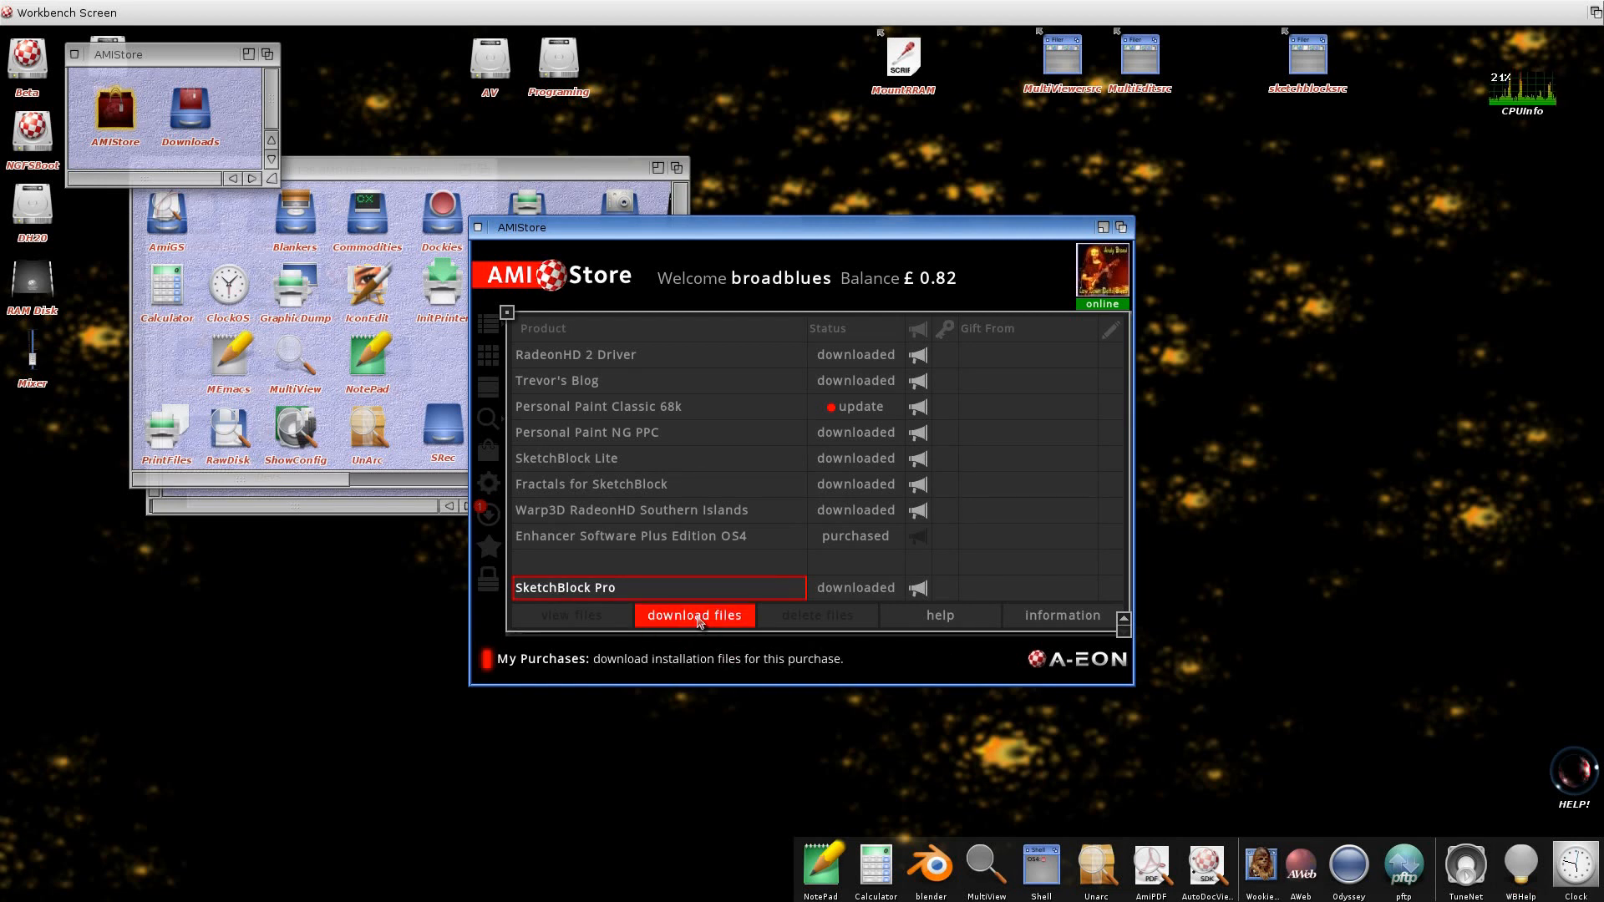
{"action": "left_click", "coordinate": [699, 622]}
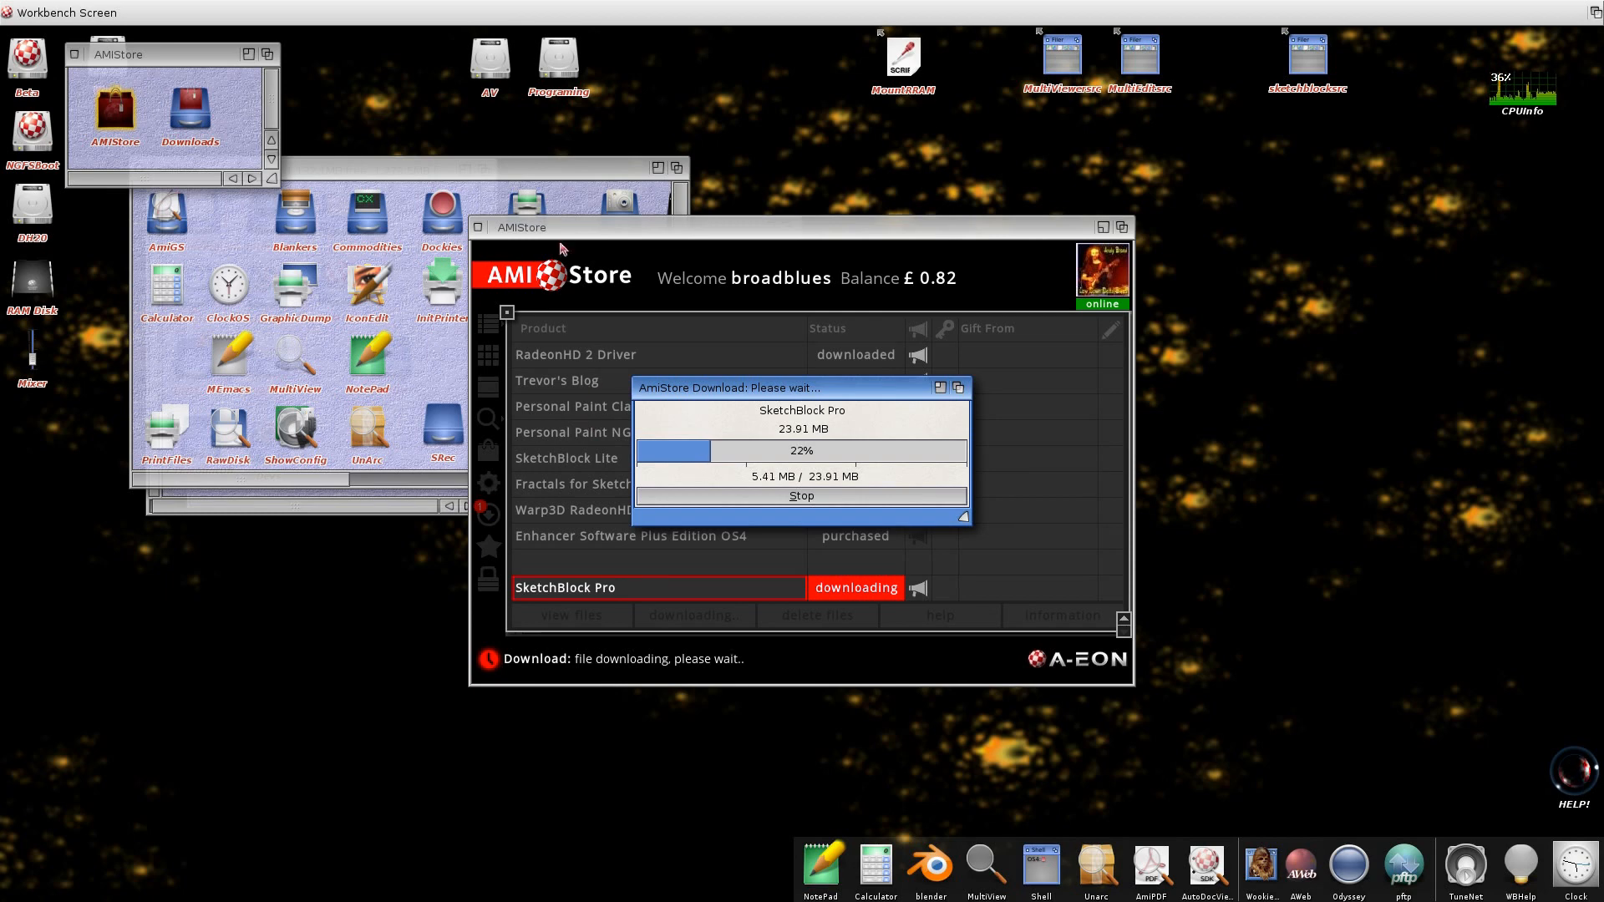
Close the AMIStore and Utilities drawers and move the AMIStore program window clear of the NGFSBoot drawer
{"action": "left_click", "coordinate": [74, 53]}
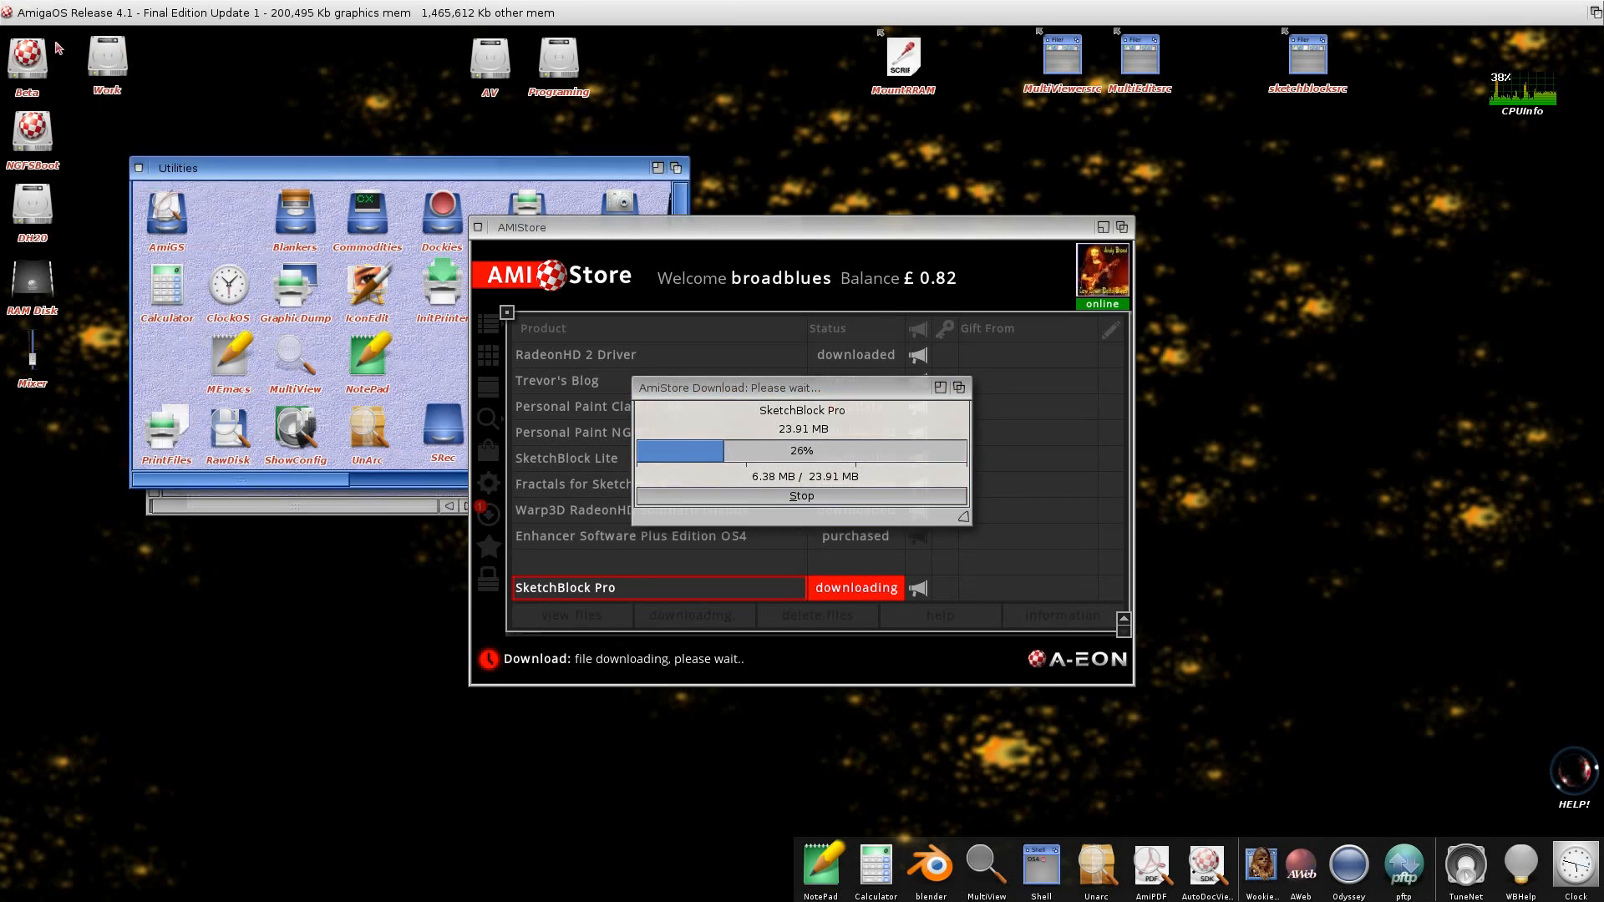
{"action": "left_click", "coordinate": [139, 168]}
{"action": "left_click_drag", "start_coordinate": [646, 228], "coordinate": [992, 159]}
Open the Screens preferences editor from the NGFSBoot Prefs drawer and close the Prefs and NGFSBoot drawers
{"action": "double_click", "coordinate": [195, 287]}
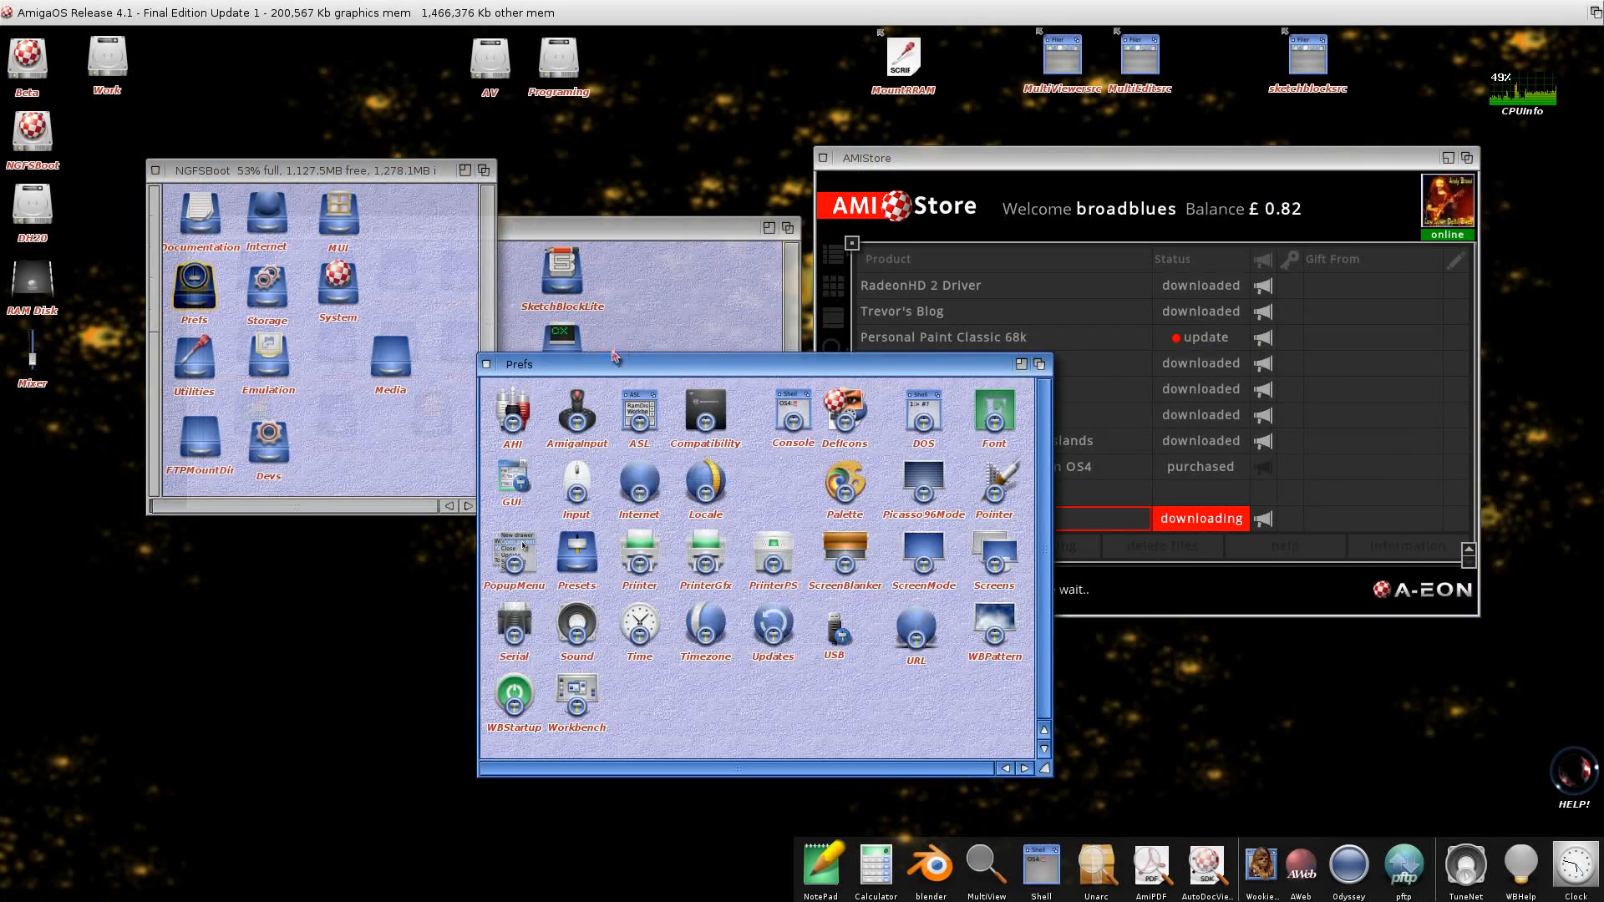
{"action": "left_click_drag", "start_coordinate": [614, 357], "coordinate": [337, 436]}
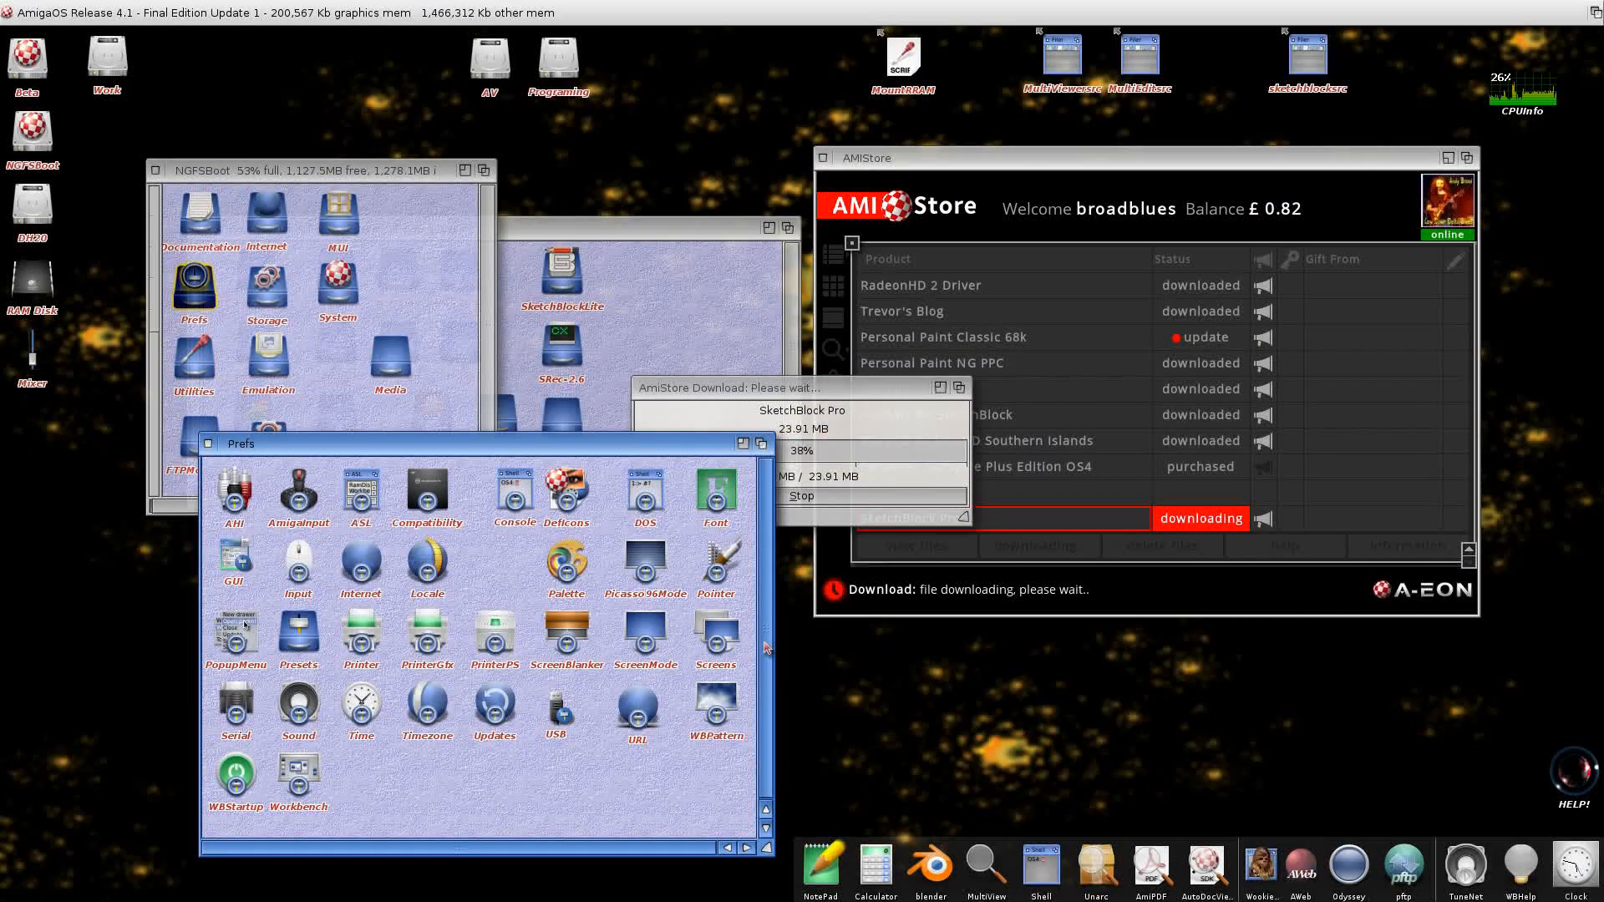
{"action": "double_click", "coordinate": [714, 638]}
{"action": "left_click_drag", "start_coordinate": [681, 321], "coordinate": [980, 604]}
{"action": "left_click", "coordinate": [209, 445]}
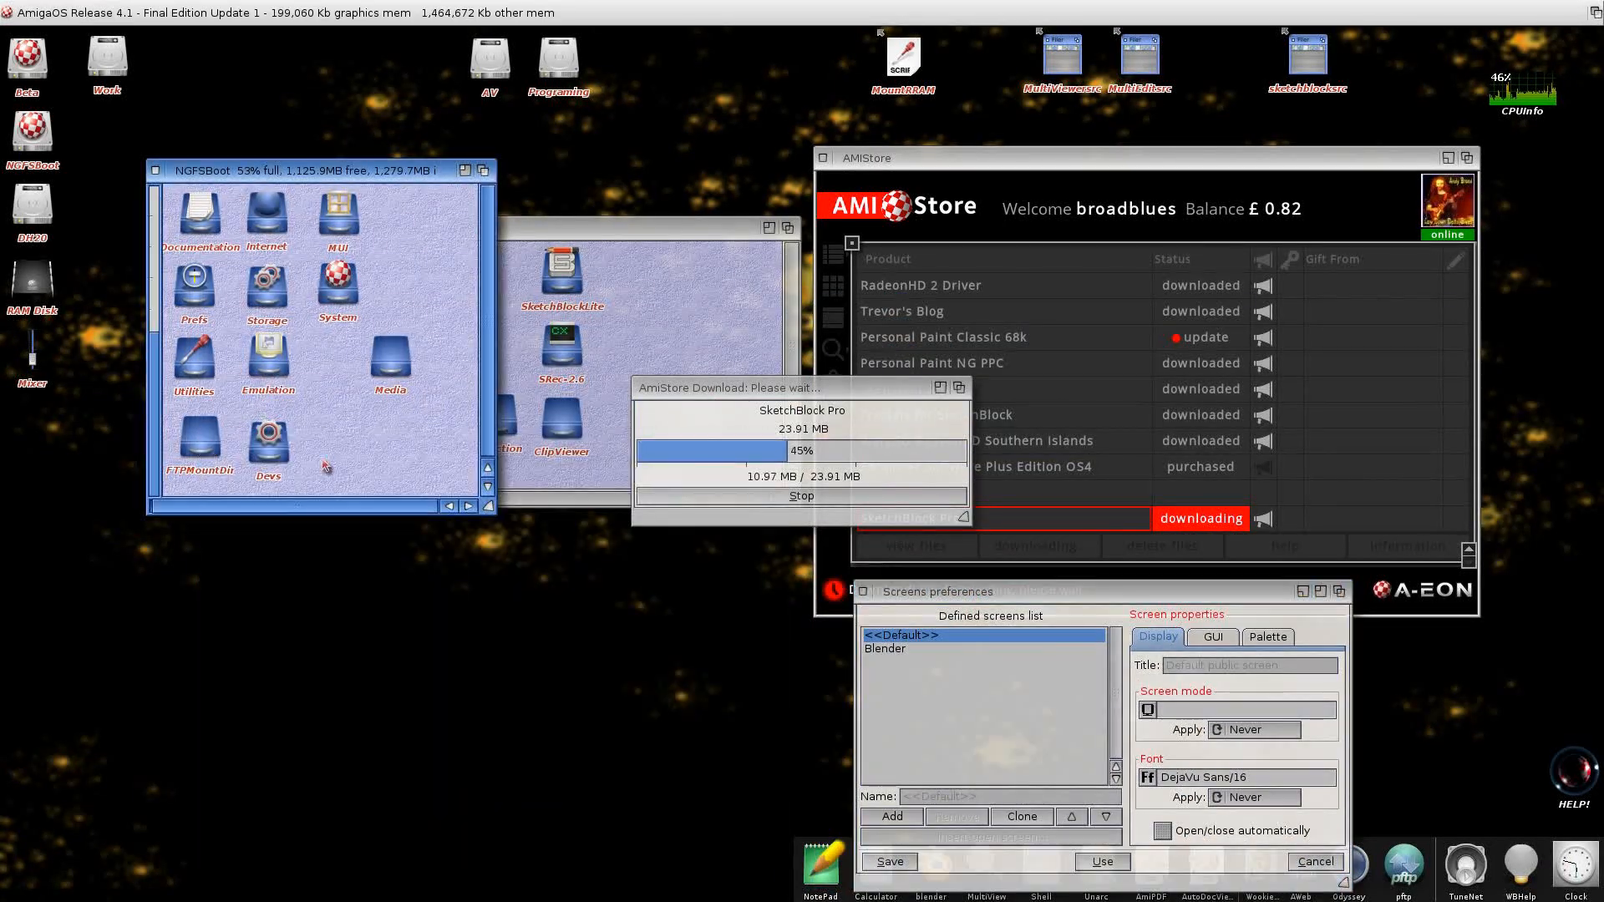
{"action": "left_click", "coordinate": [155, 172]}
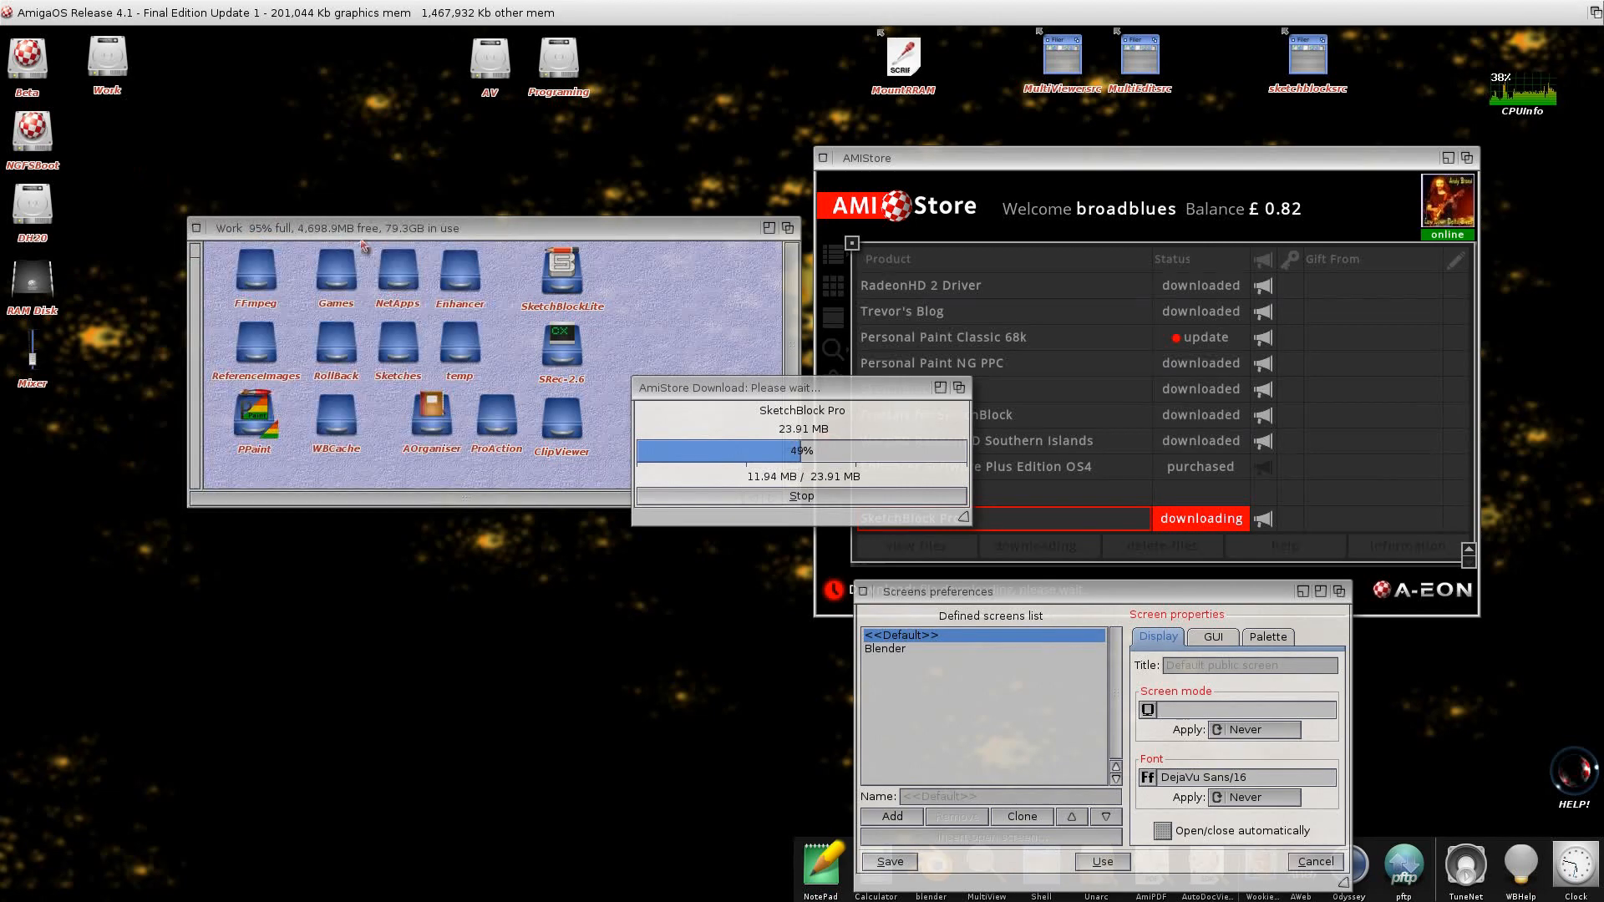
Rearrange the Work, AMIStore and Screens preferences windows so that they do not overlap each other
{"action": "left_click_drag", "start_coordinate": [399, 238], "coordinate": [299, 137]}
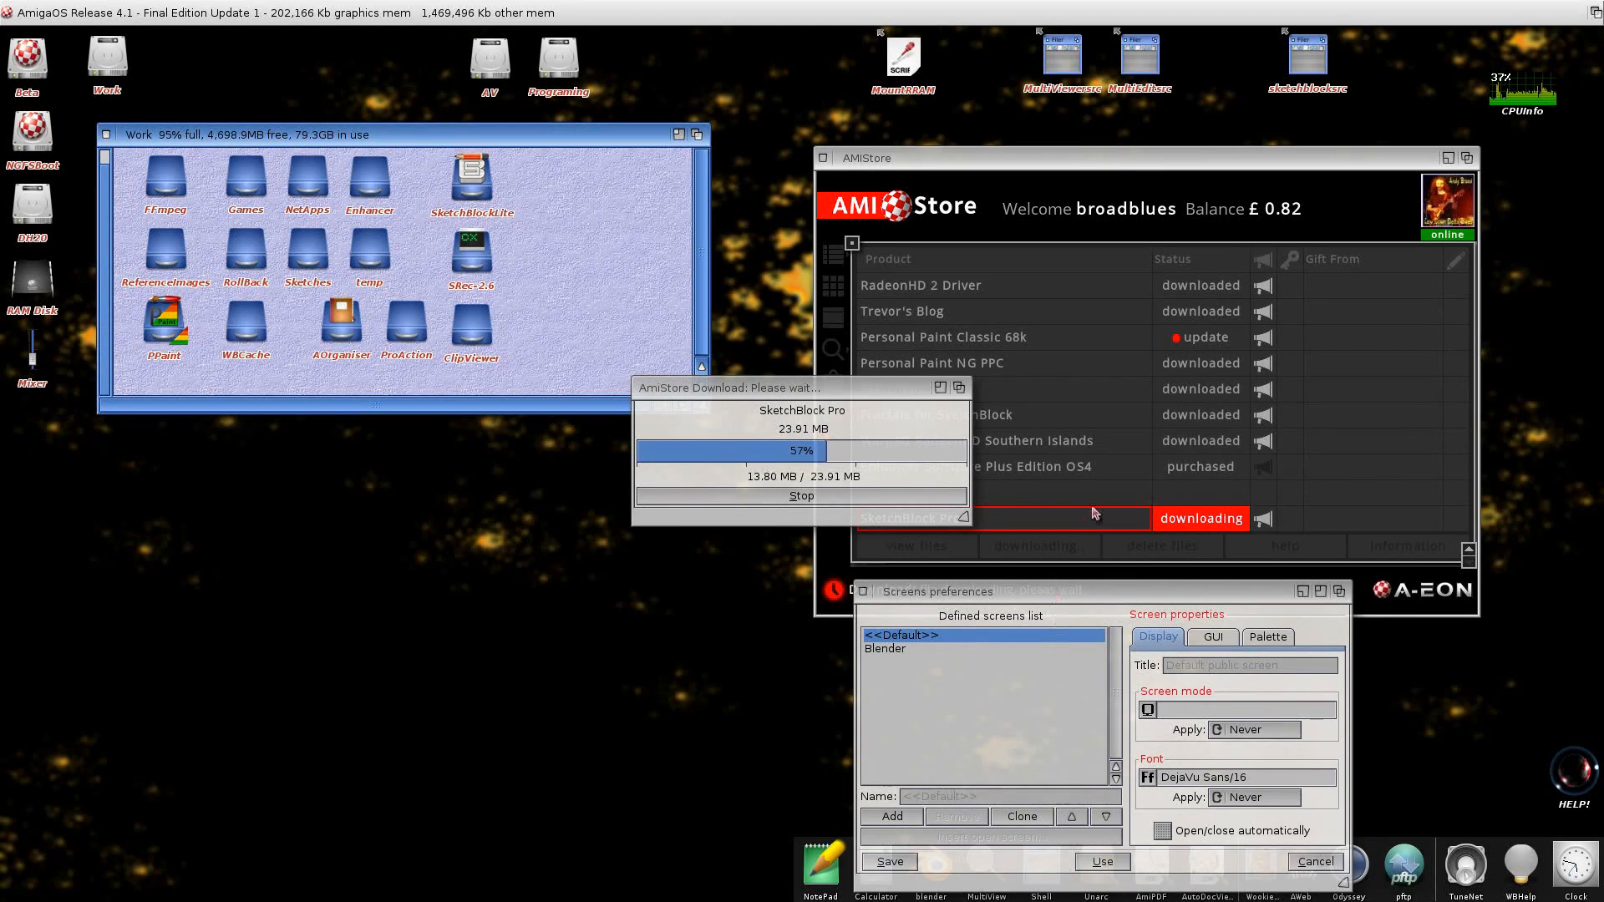
{"action": "left_click_drag", "start_coordinate": [1094, 167], "coordinate": [1115, 72]}
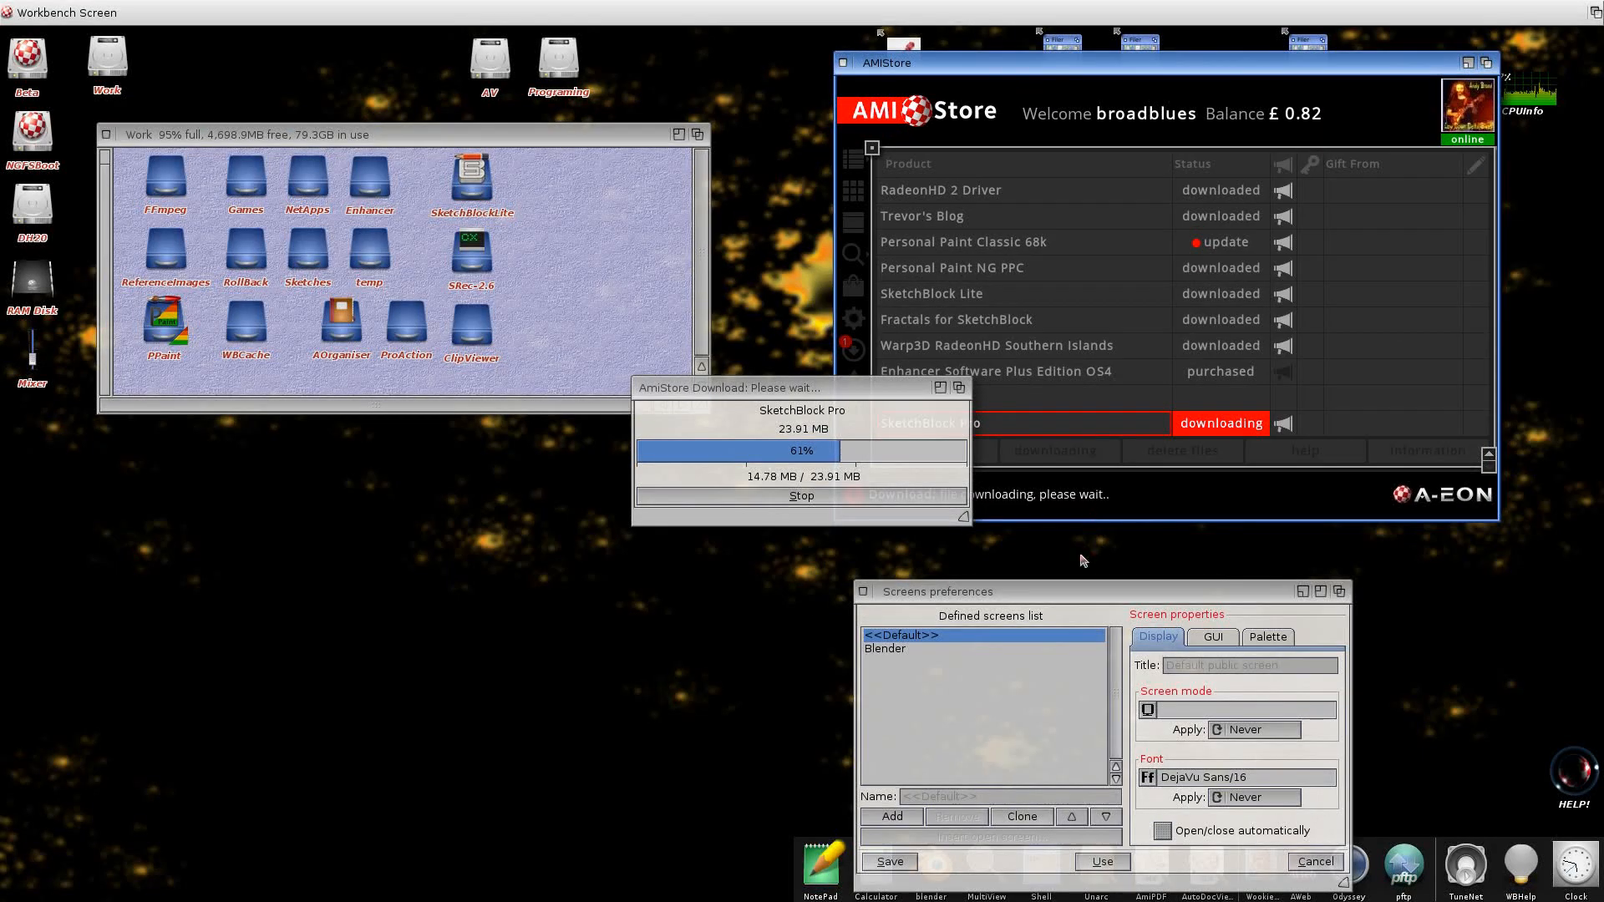
{"action": "left_click_drag", "start_coordinate": [1075, 593], "coordinate": [1085, 572]}
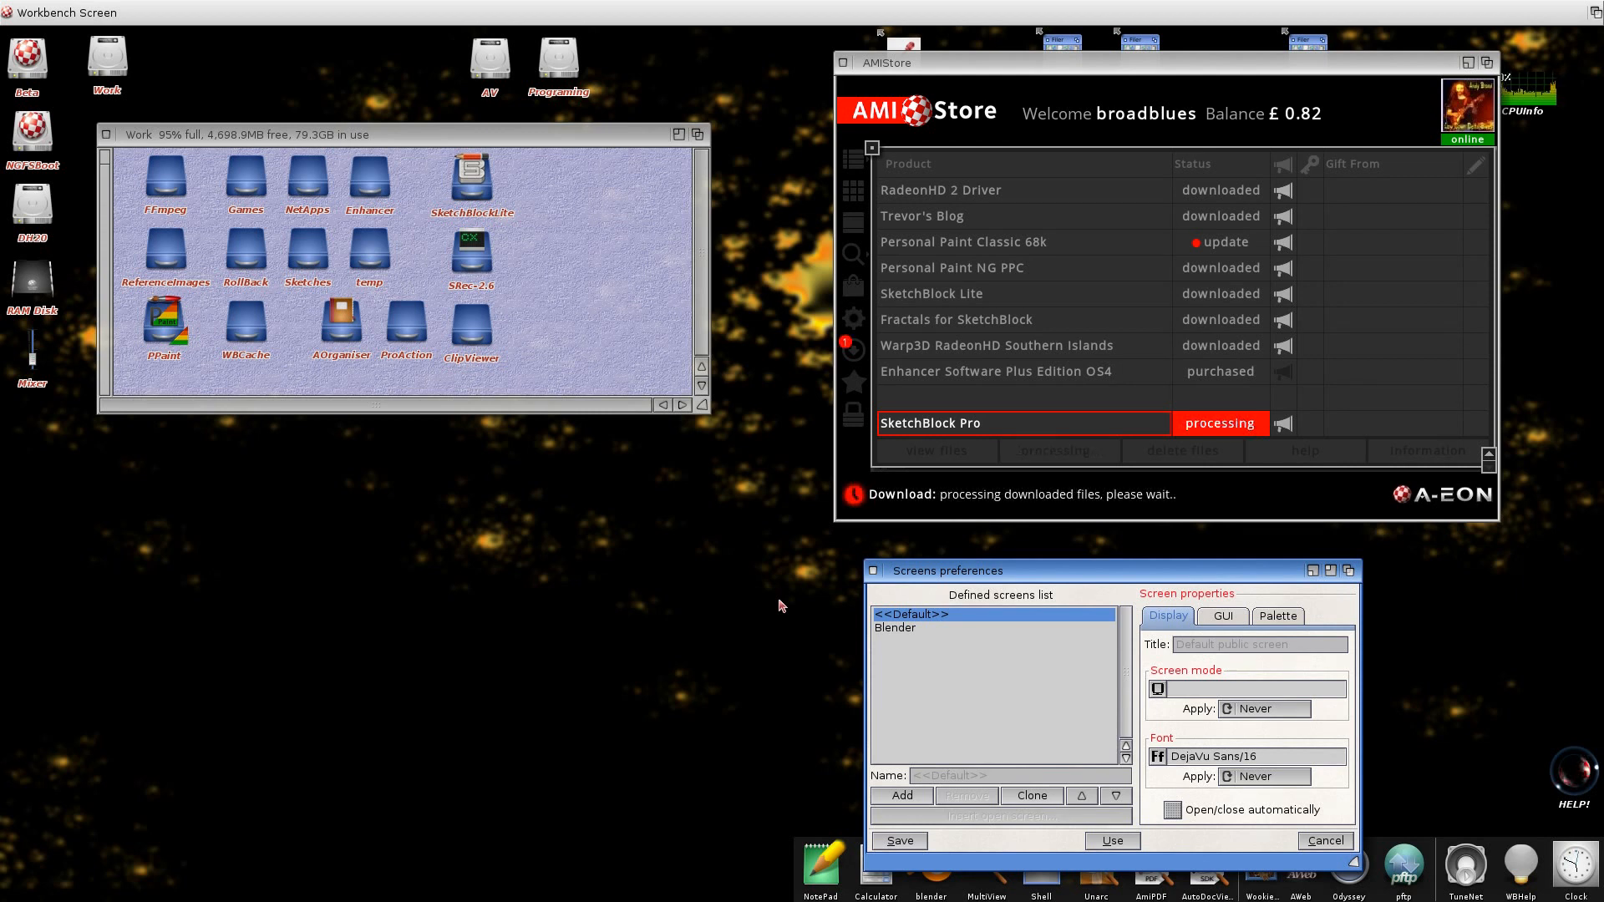
Install SketchBlock Pro with Work: as the destination and finish the installer
{"action": "left_click", "coordinate": [544, 356]}
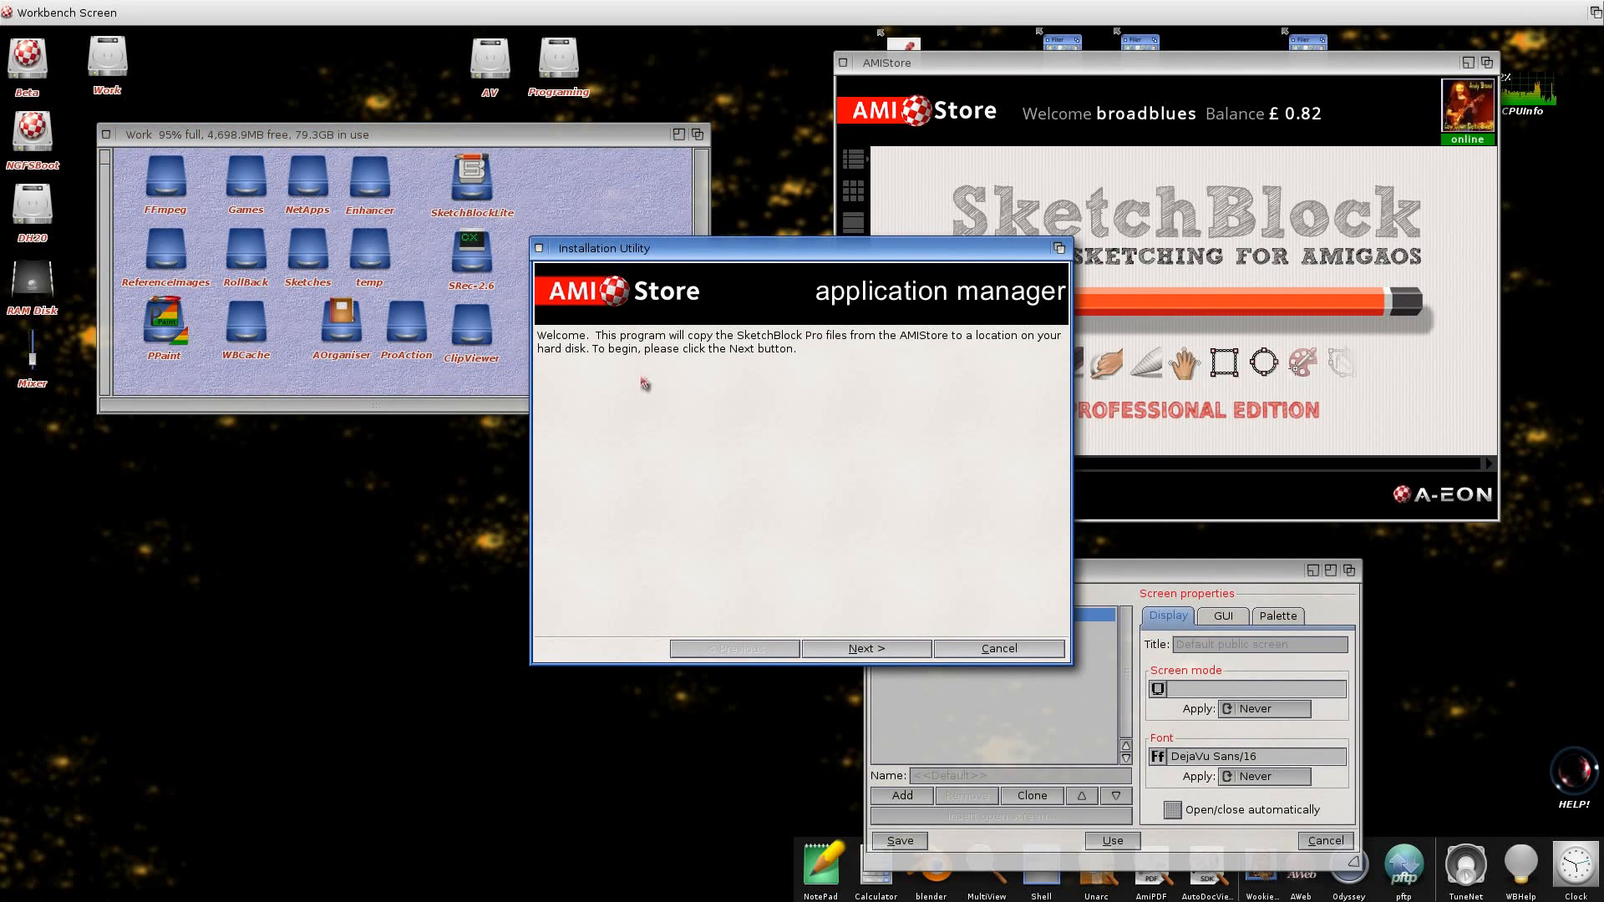
{"action": "left_click", "coordinate": [842, 654]}
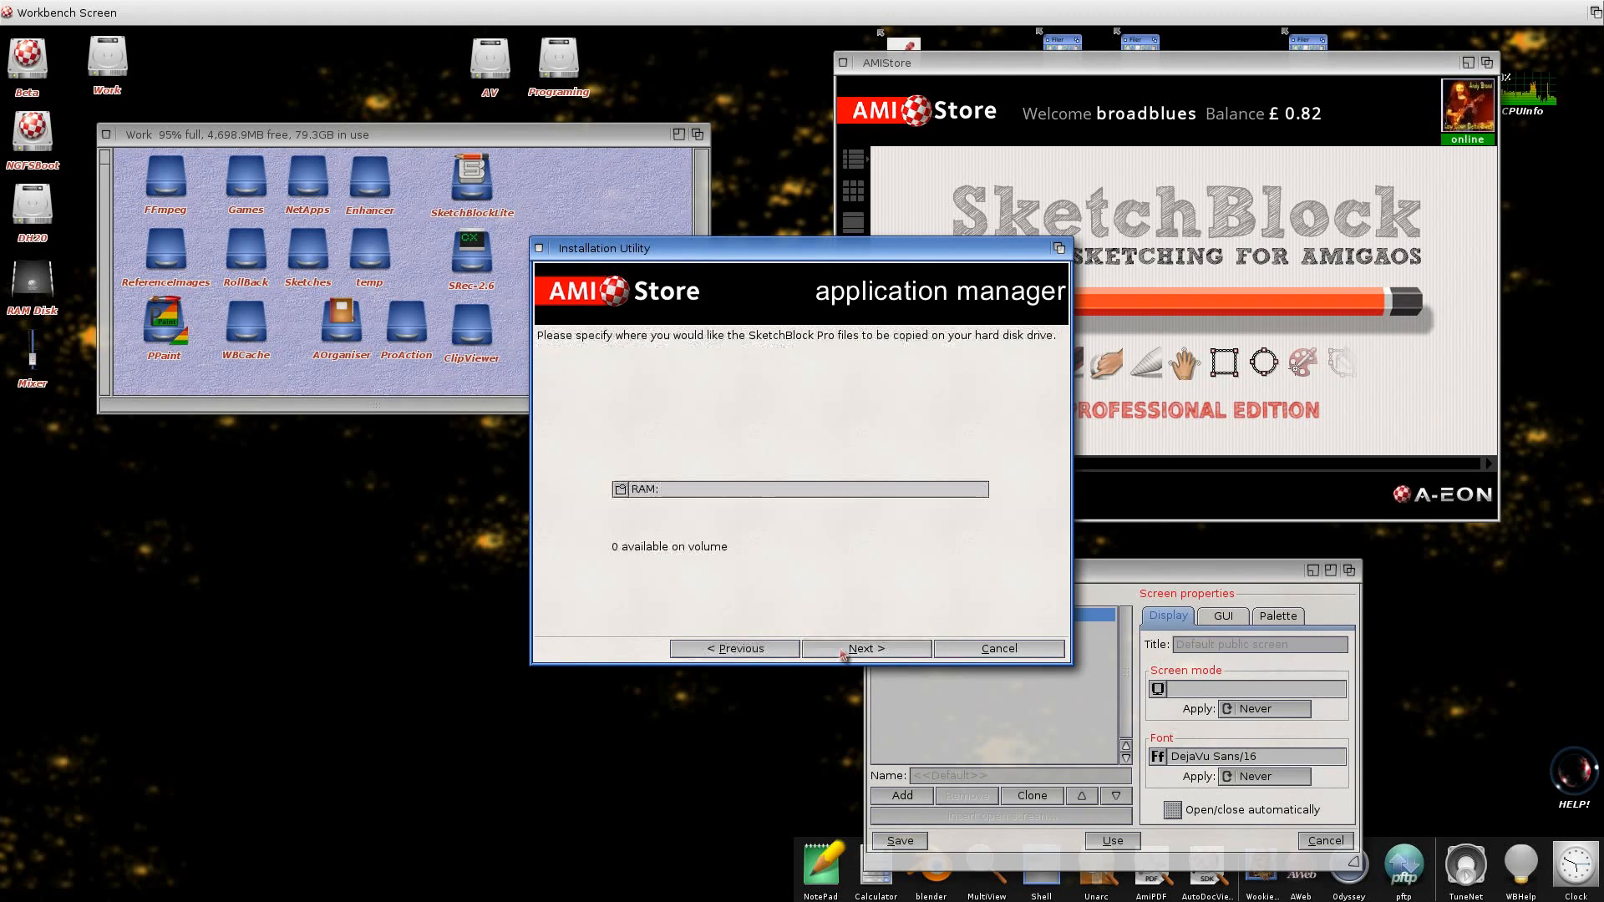
{"action": "left_click", "coordinate": [622, 491]}
{"action": "left_click", "coordinate": [739, 779]}
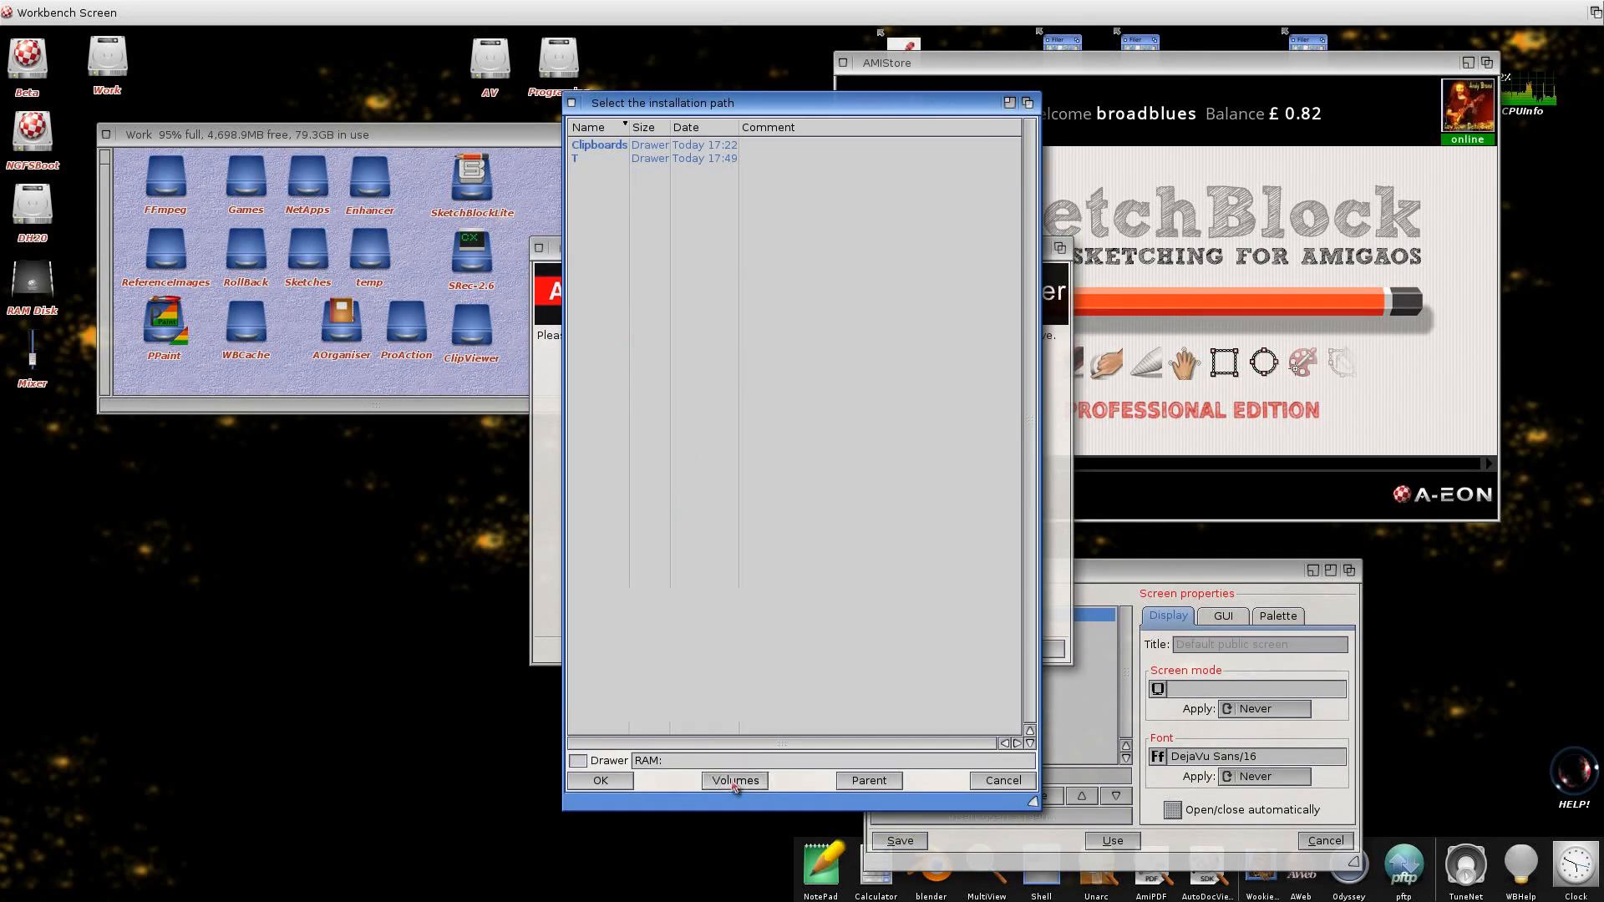
{"action": "double_click", "coordinate": [605, 310]}
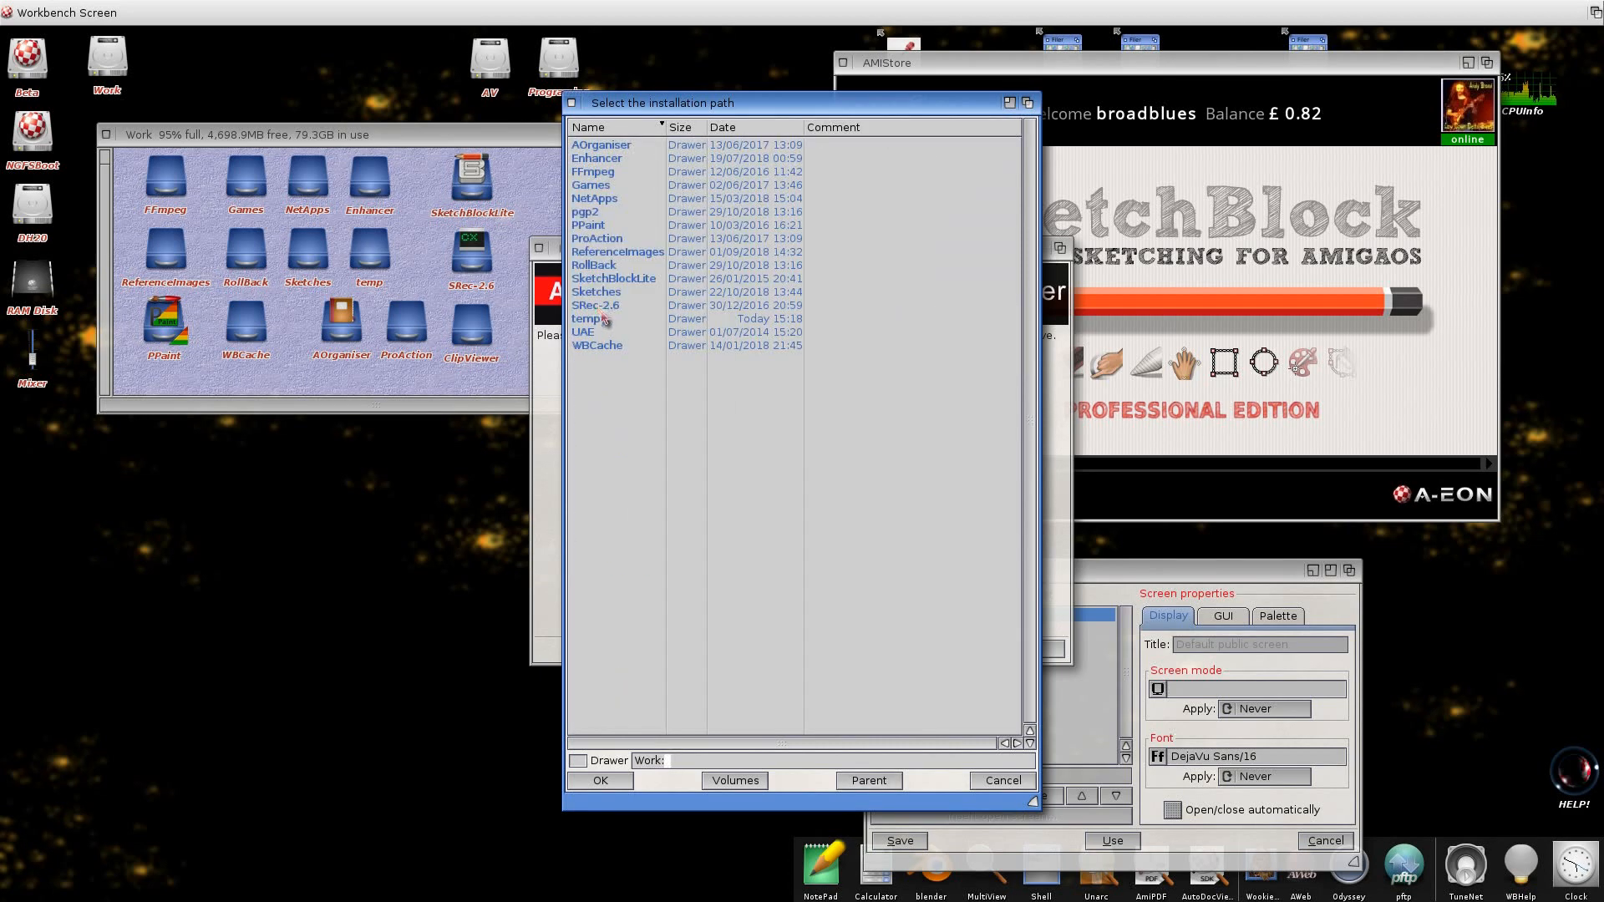
{"action": "left_click", "coordinate": [602, 780]}
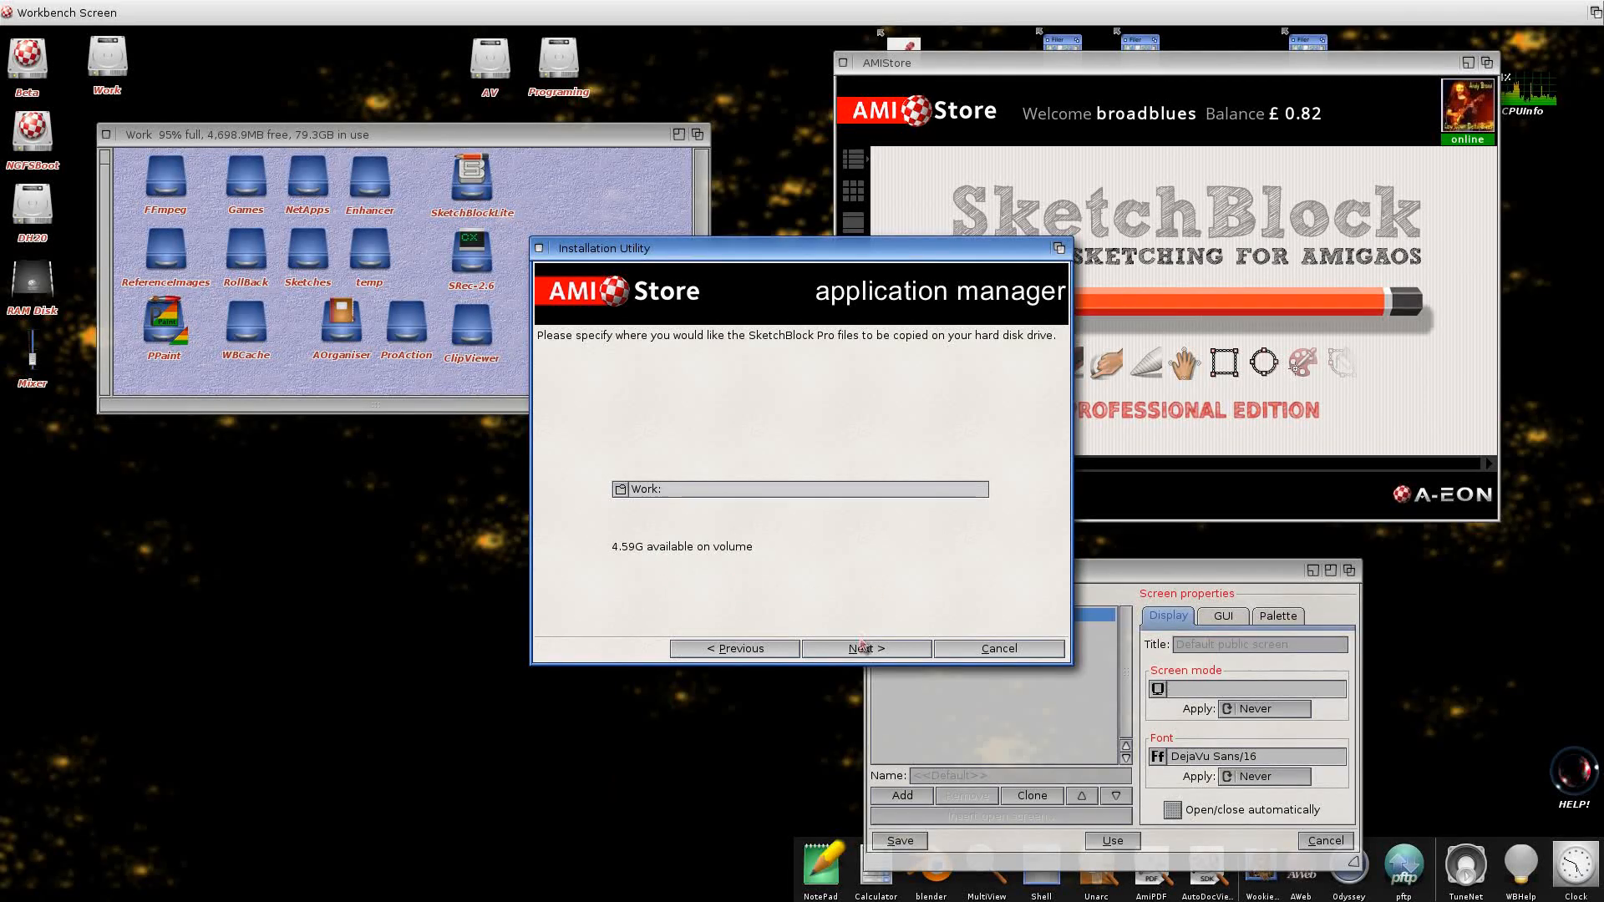
{"action": "left_click", "coordinate": [861, 647]}
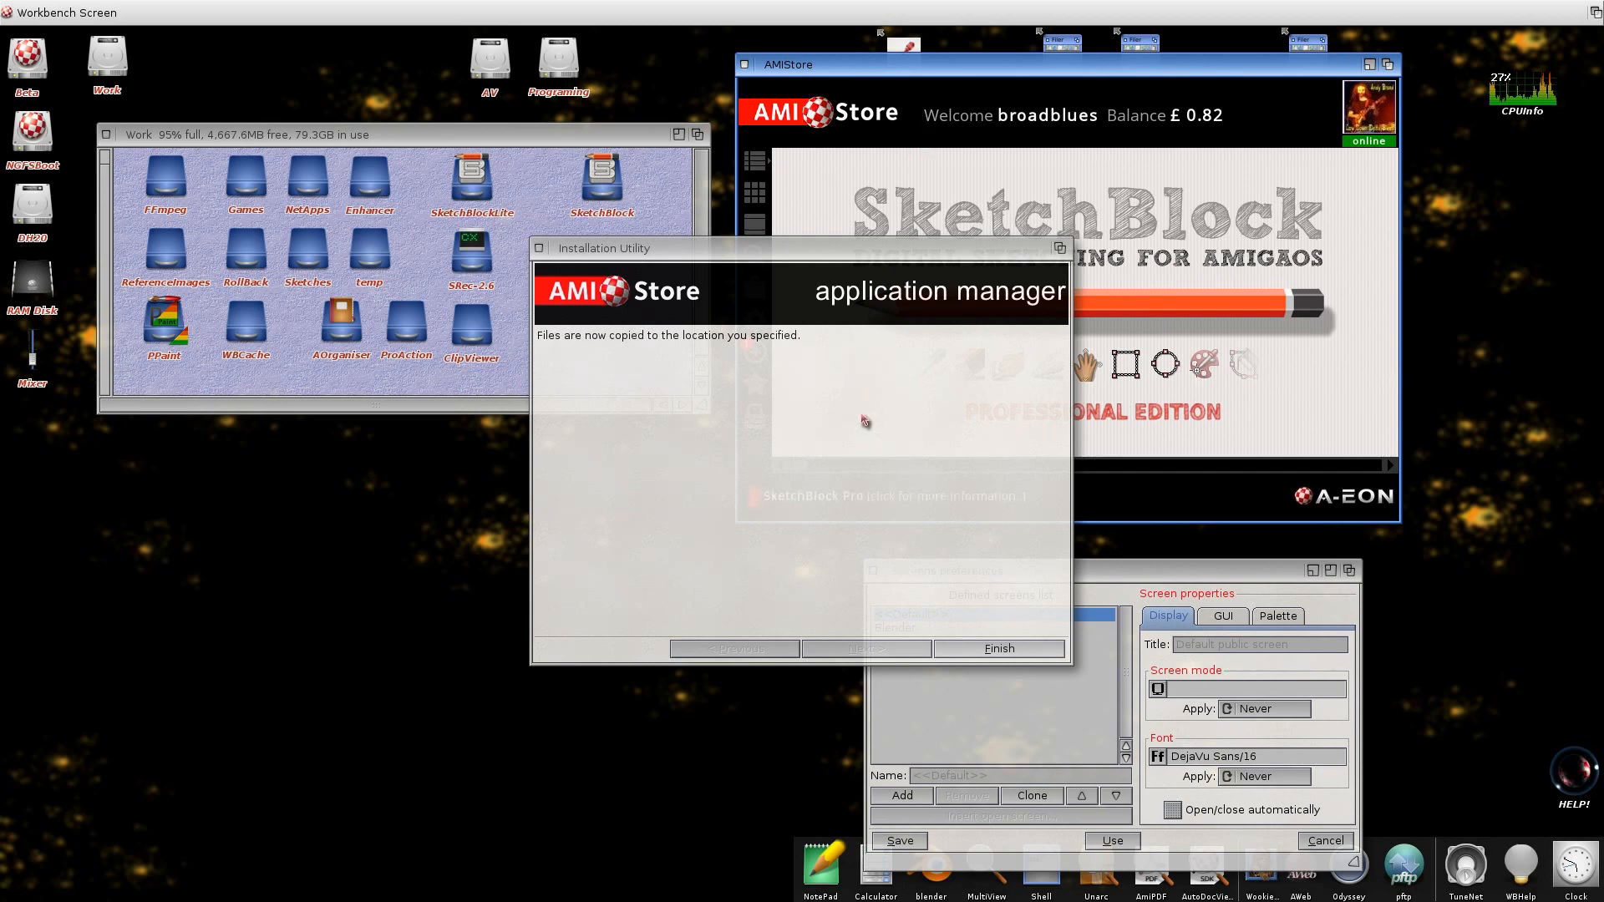
{"action": "left_click", "coordinate": [996, 652]}
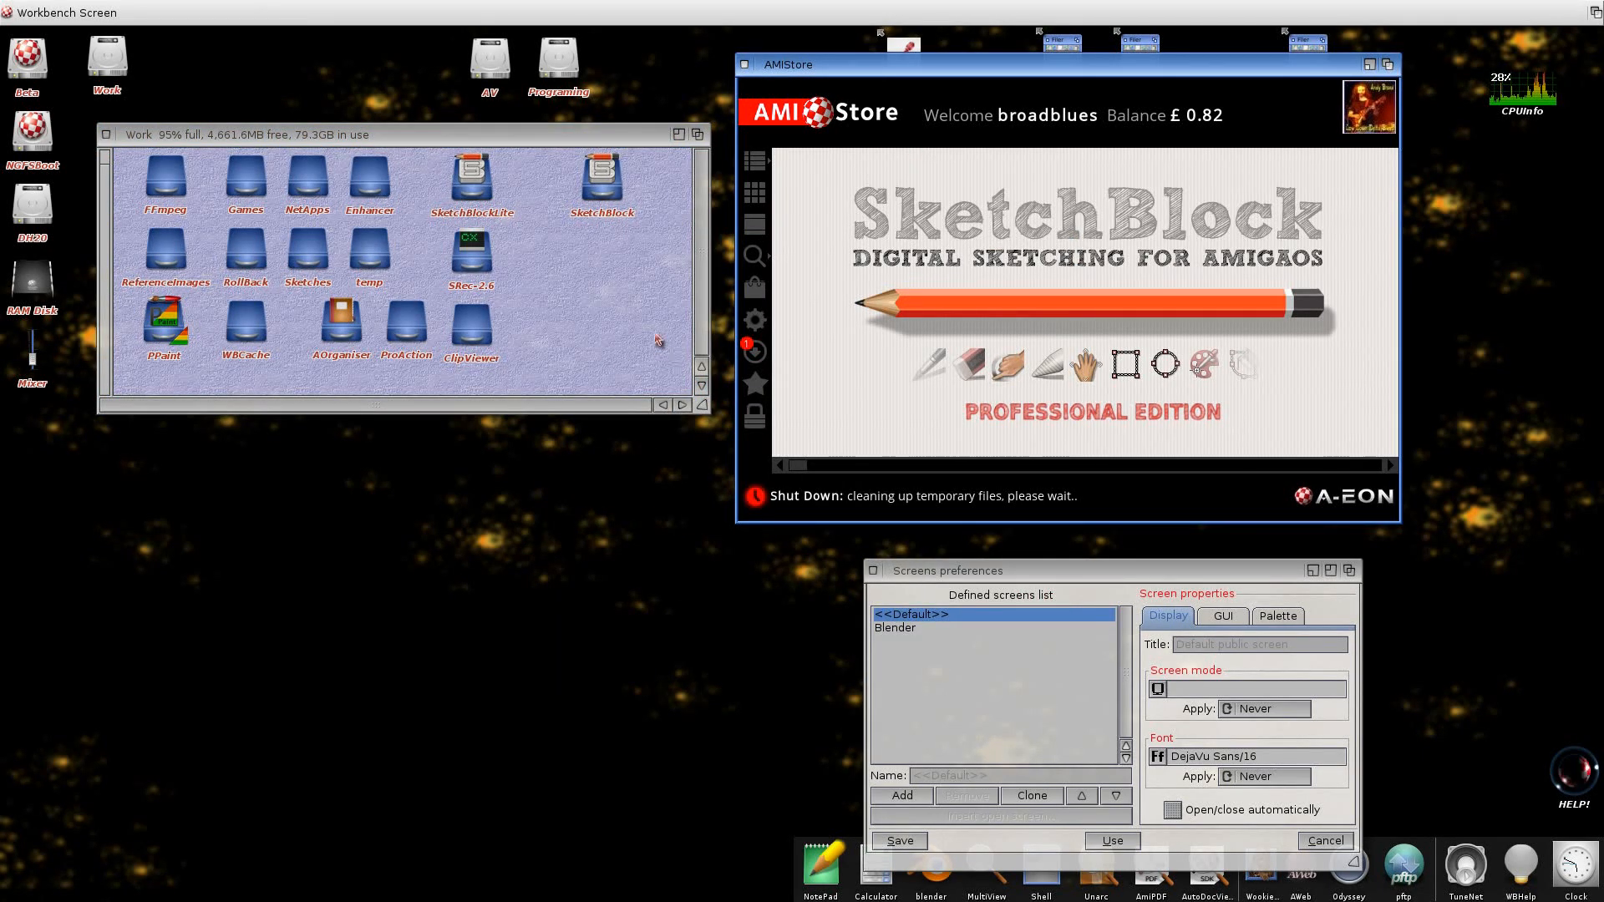
Open the newly installed SketchBlock drawer and move the Screens preferences window off the dock
{"action": "left_click", "coordinate": [598, 159]}
{"action": "double_click", "coordinate": [598, 159]}
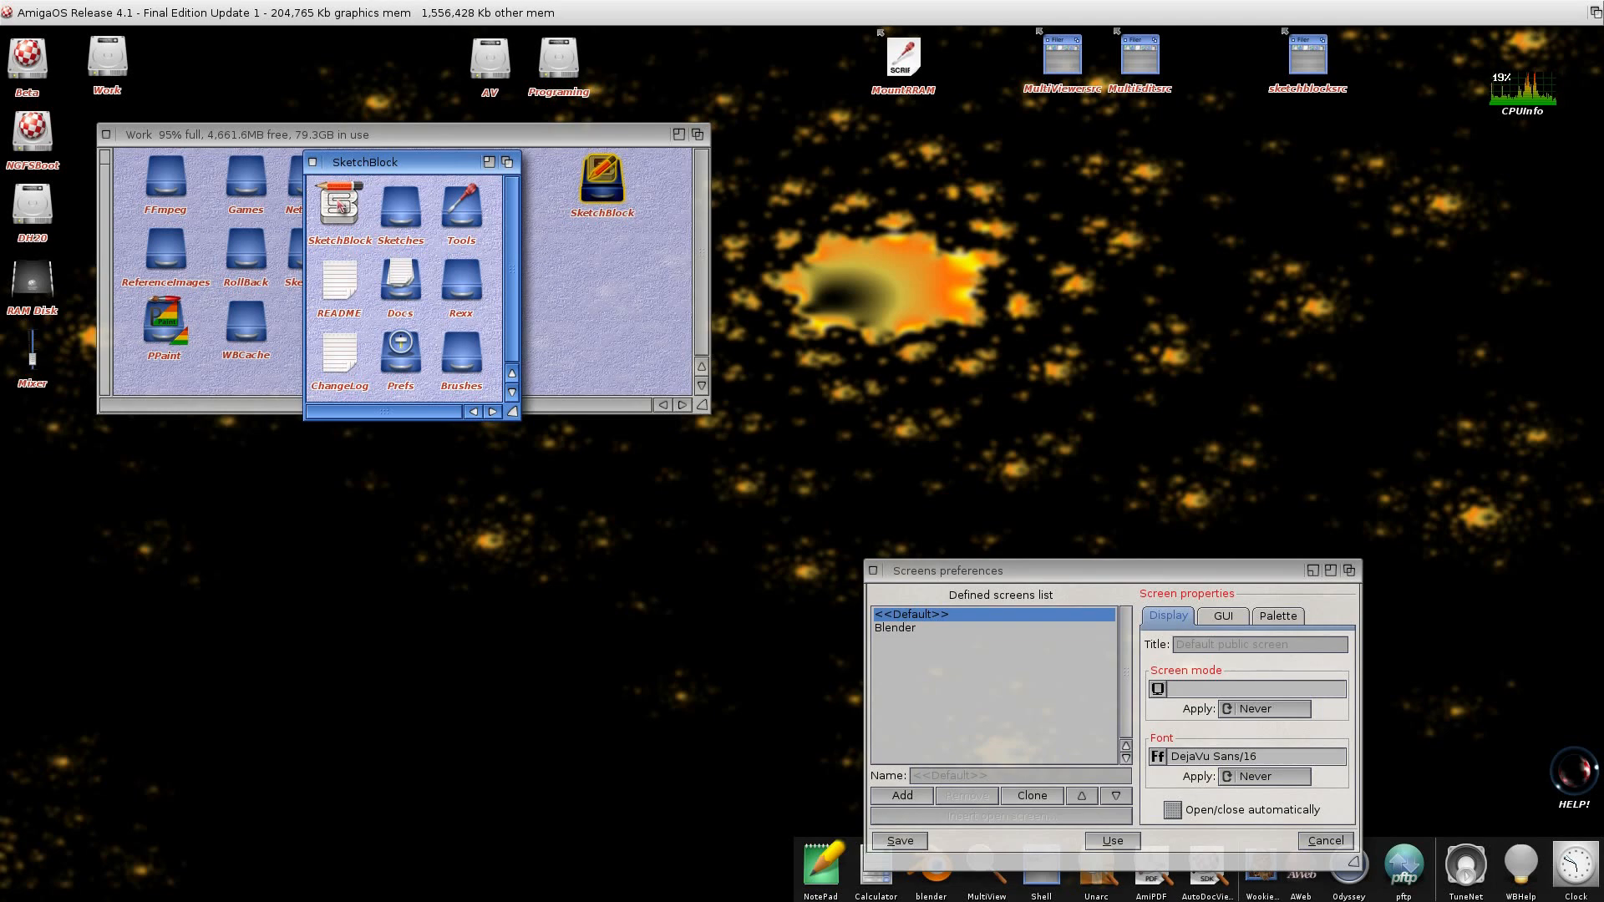
{"action": "left_click", "coordinate": [628, 297]}
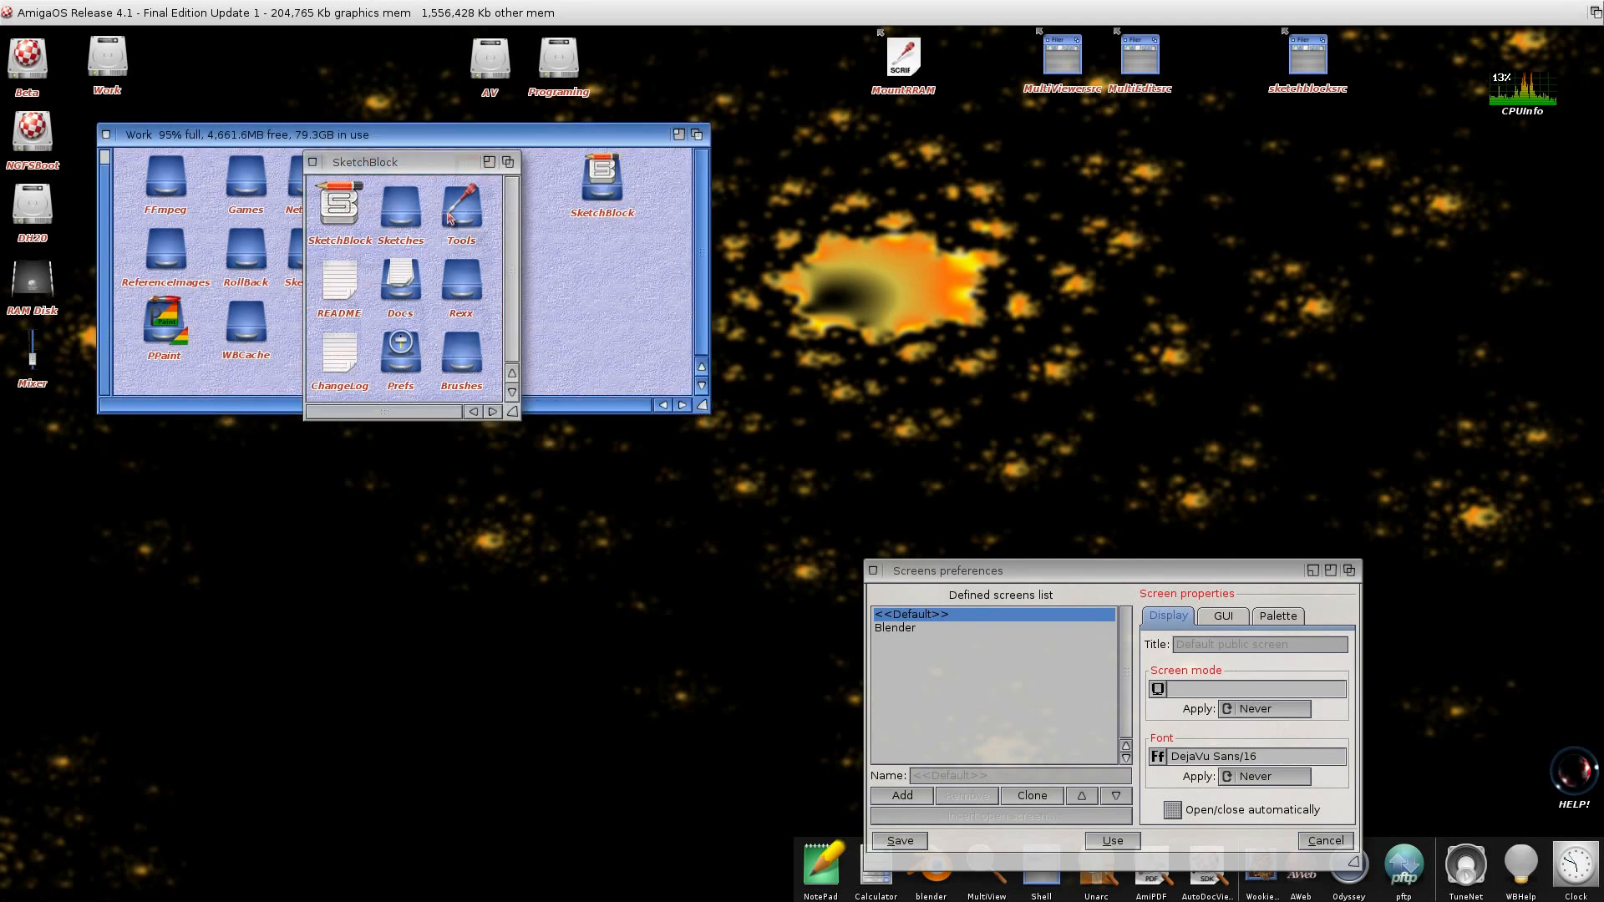
{"action": "left_click_drag", "start_coordinate": [1059, 570], "coordinate": [1098, 352]}
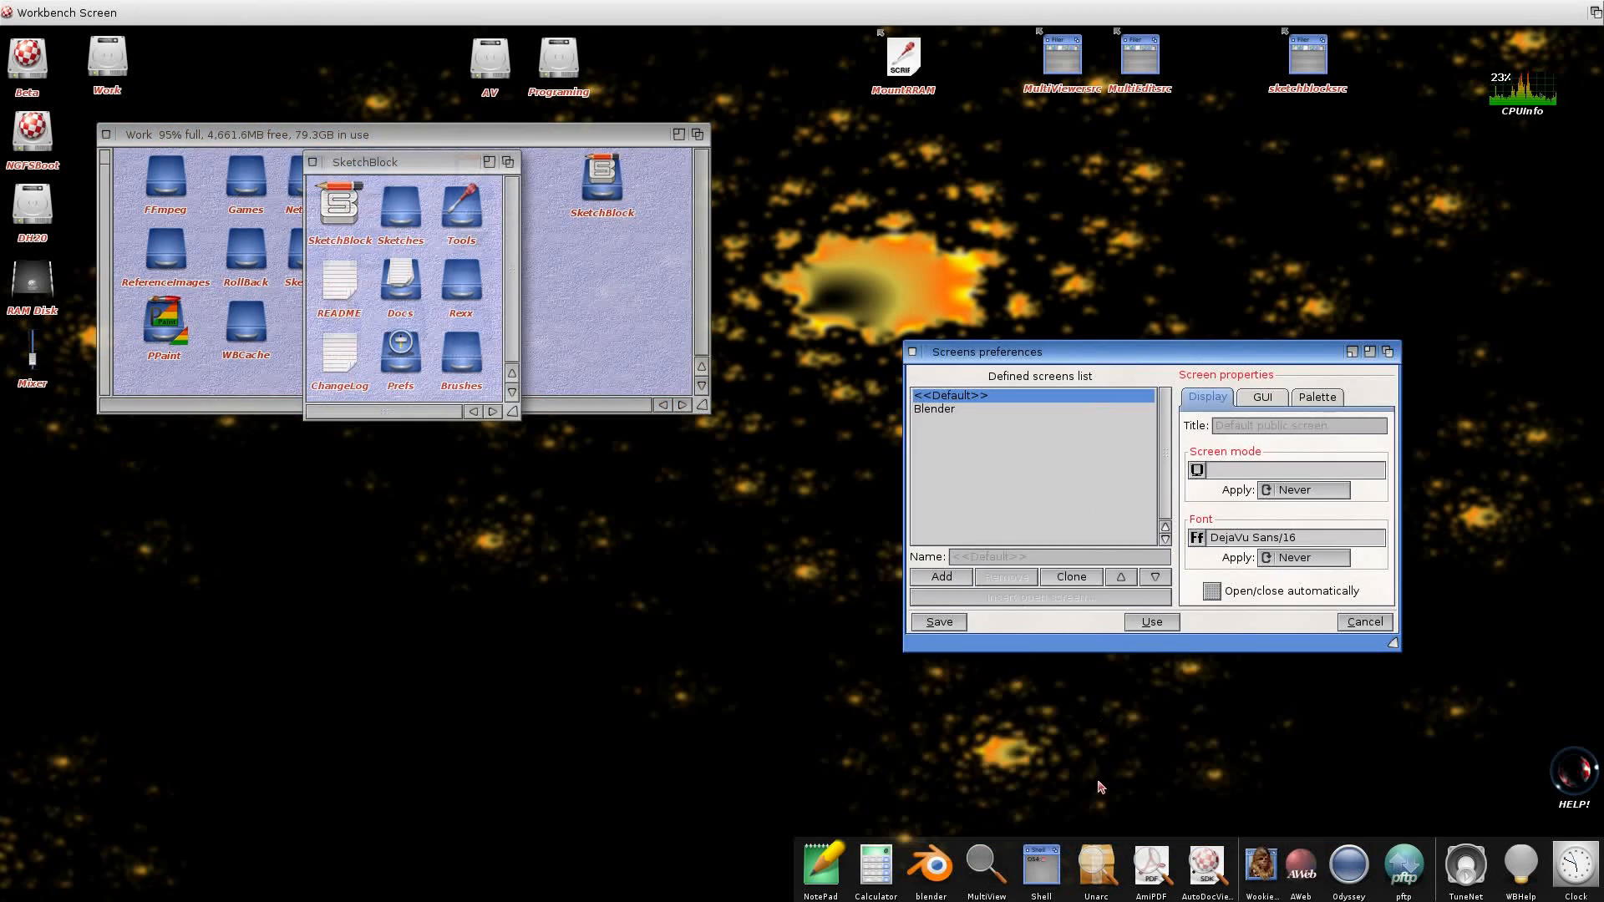
Open a Shell window below the drawers and change its current directory to Work:SketchBlock/
{"action": "left_click", "coordinate": [1048, 872]}
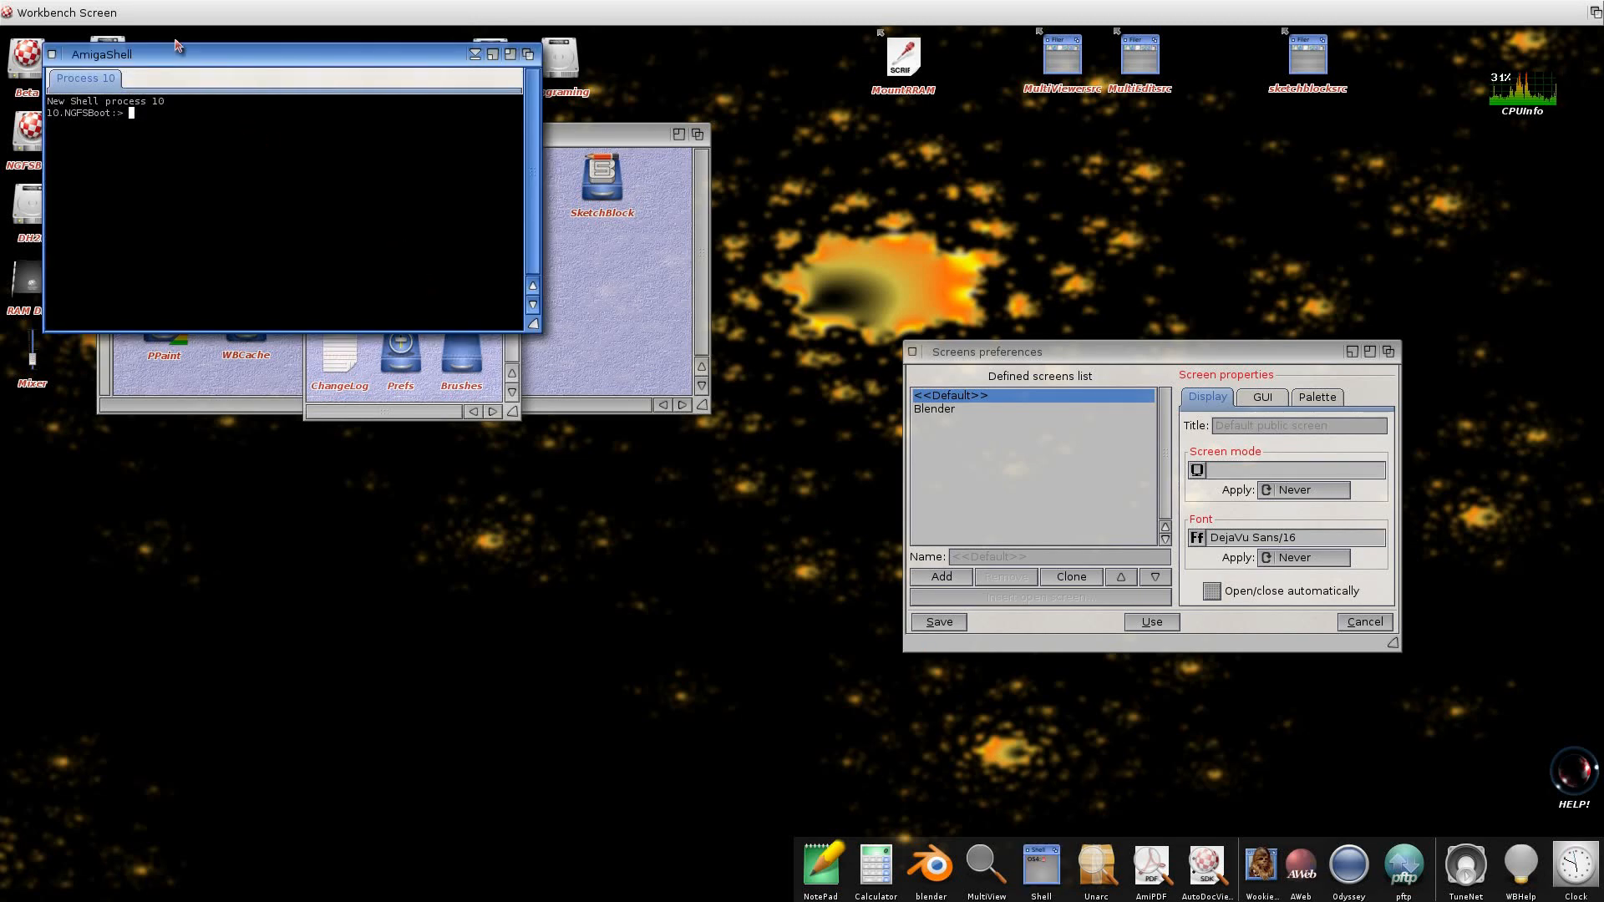
{"action": "left_click_drag", "start_coordinate": [189, 51], "coordinate": [431, 503]}
{"action": "mouse_move", "coordinate": [602, 183]}
{"action": "left_mouse_down"}
{"action": "mouse_move", "coordinate": [480, 660]}
{"action": "mouse_move", "coordinate": [682, 602]}
{"action": "left_mouse_up"}
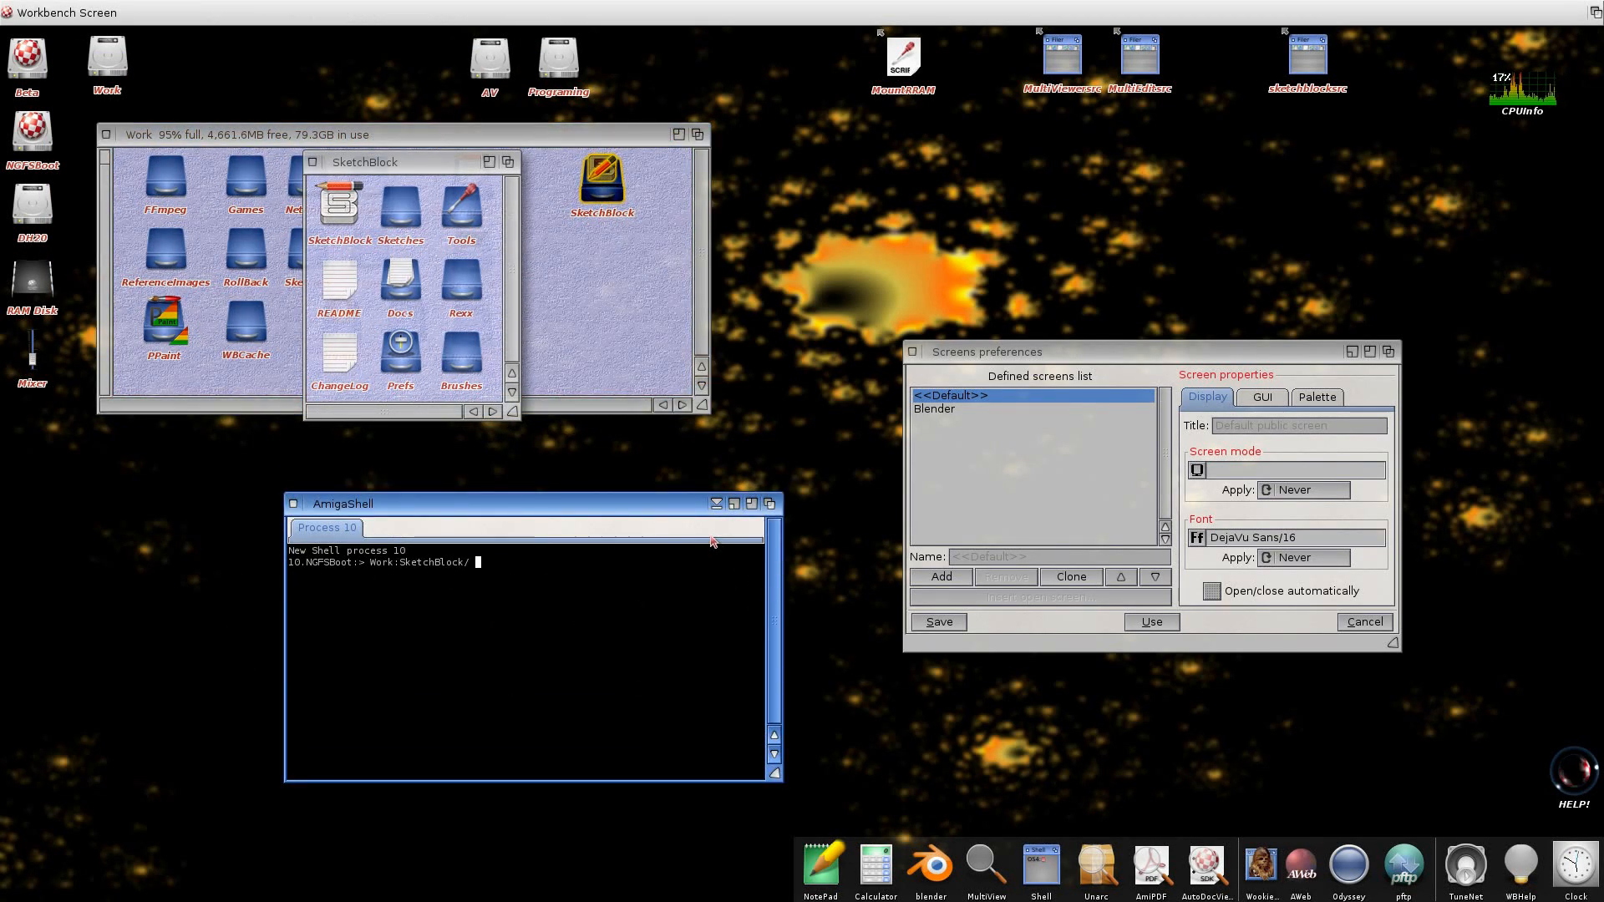
{"action": "key", "text": "Return"}
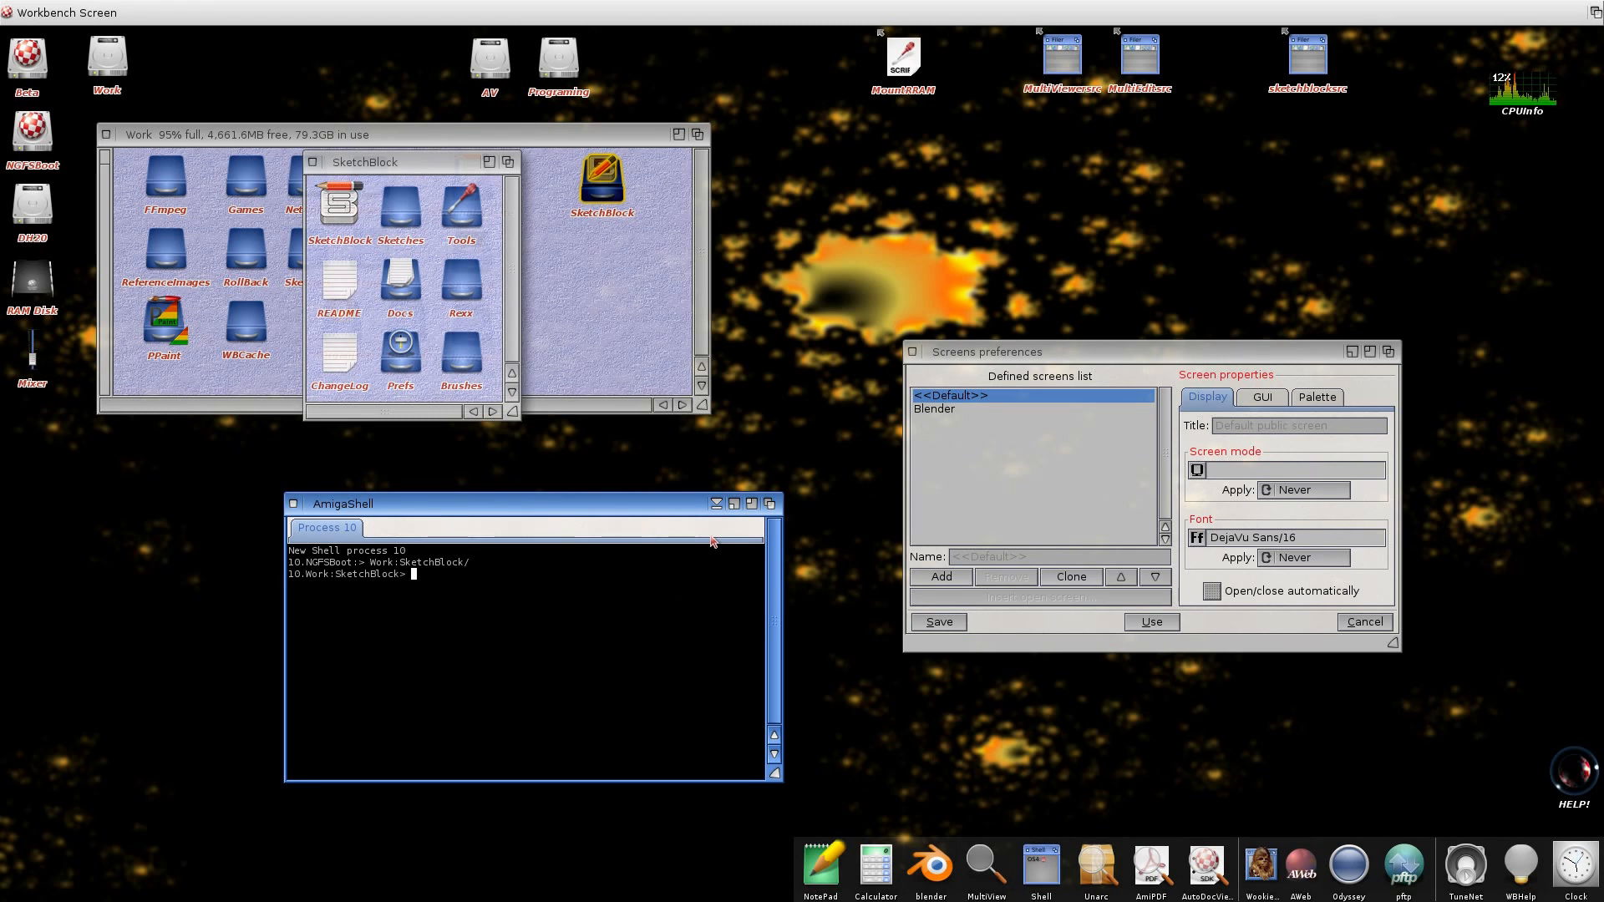
Set the script bit on the Rexx Python files by running protect Rexx/#?.py +s in the Shell
{"action": "type", "text": "protect"}
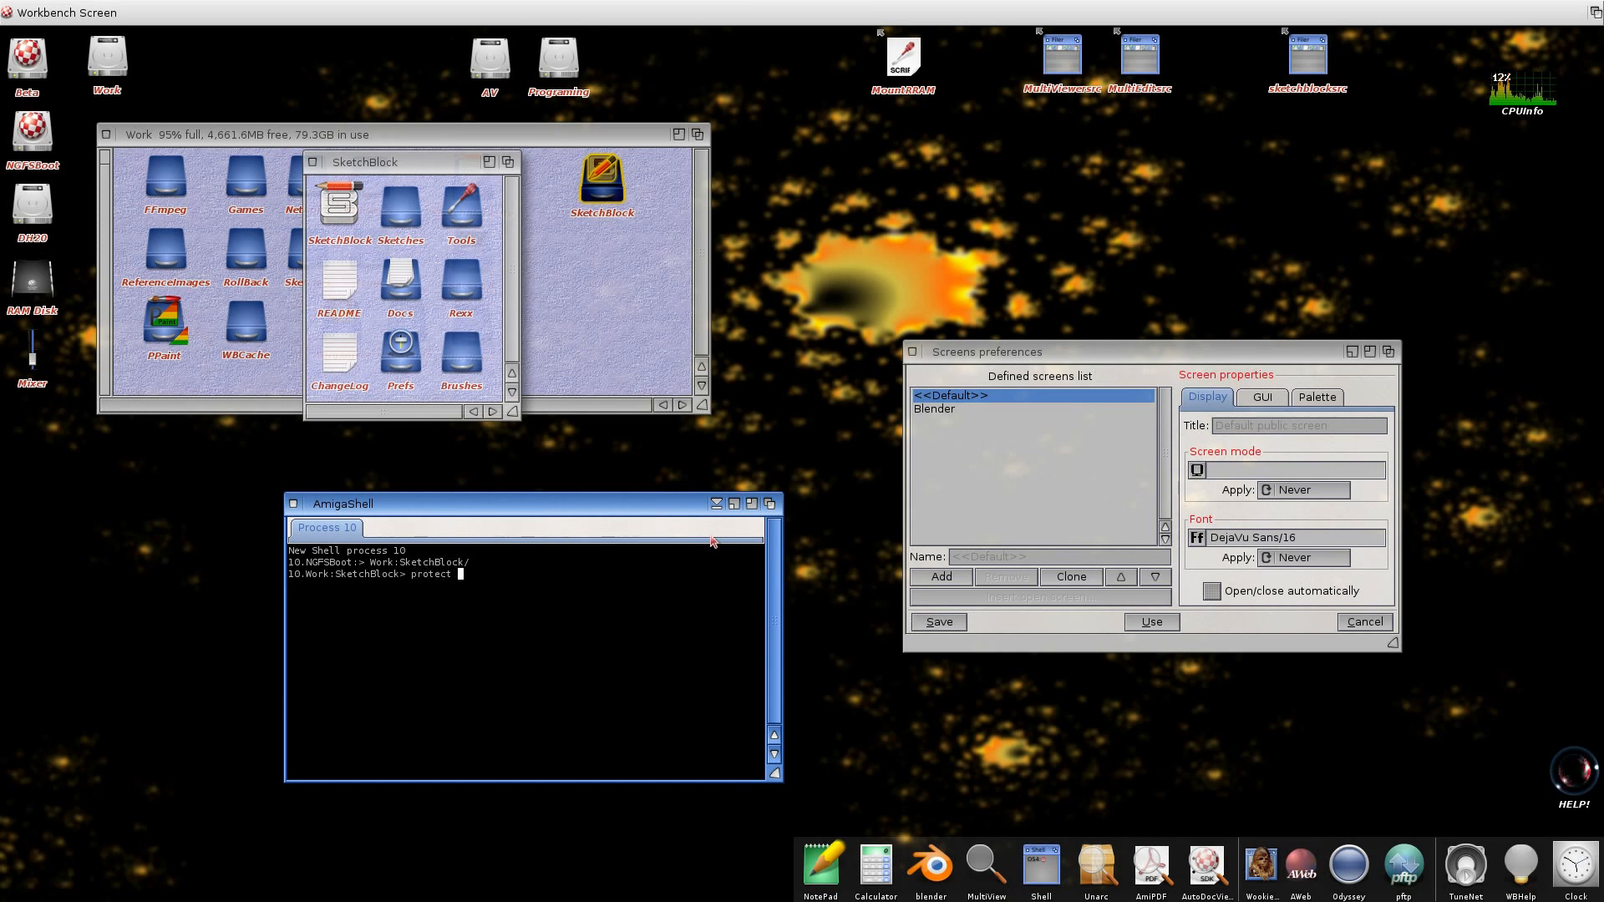
{"action": "type", "text": " Re"}
{"action": "key", "text": "Tab"}
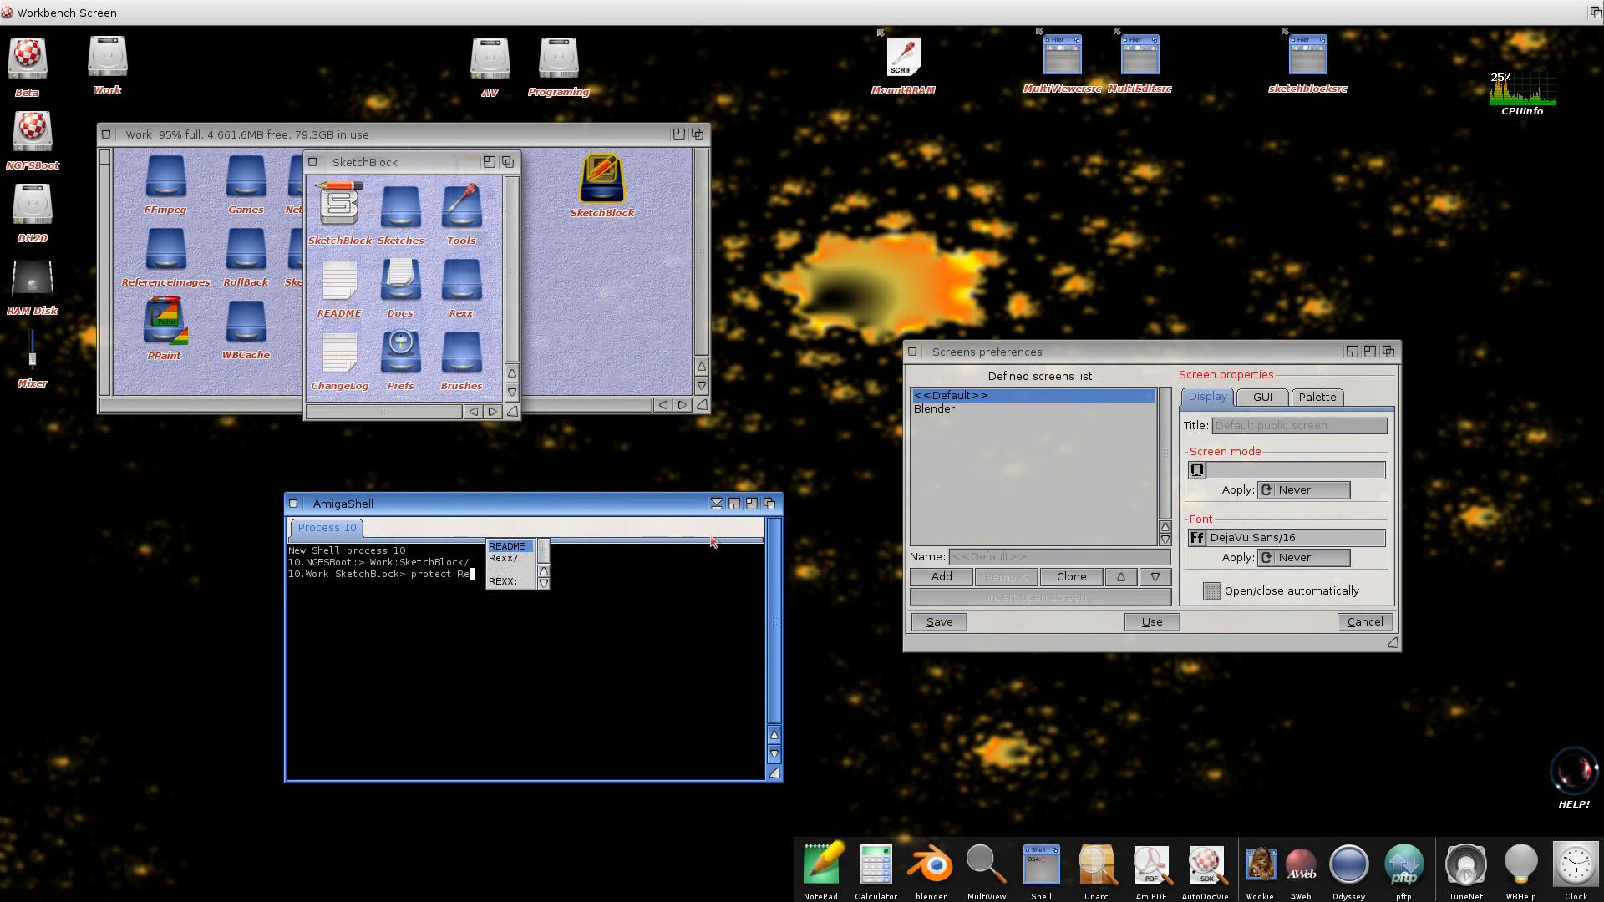
{"action": "key", "text": "Down"}
{"action": "key", "text": "Return"}
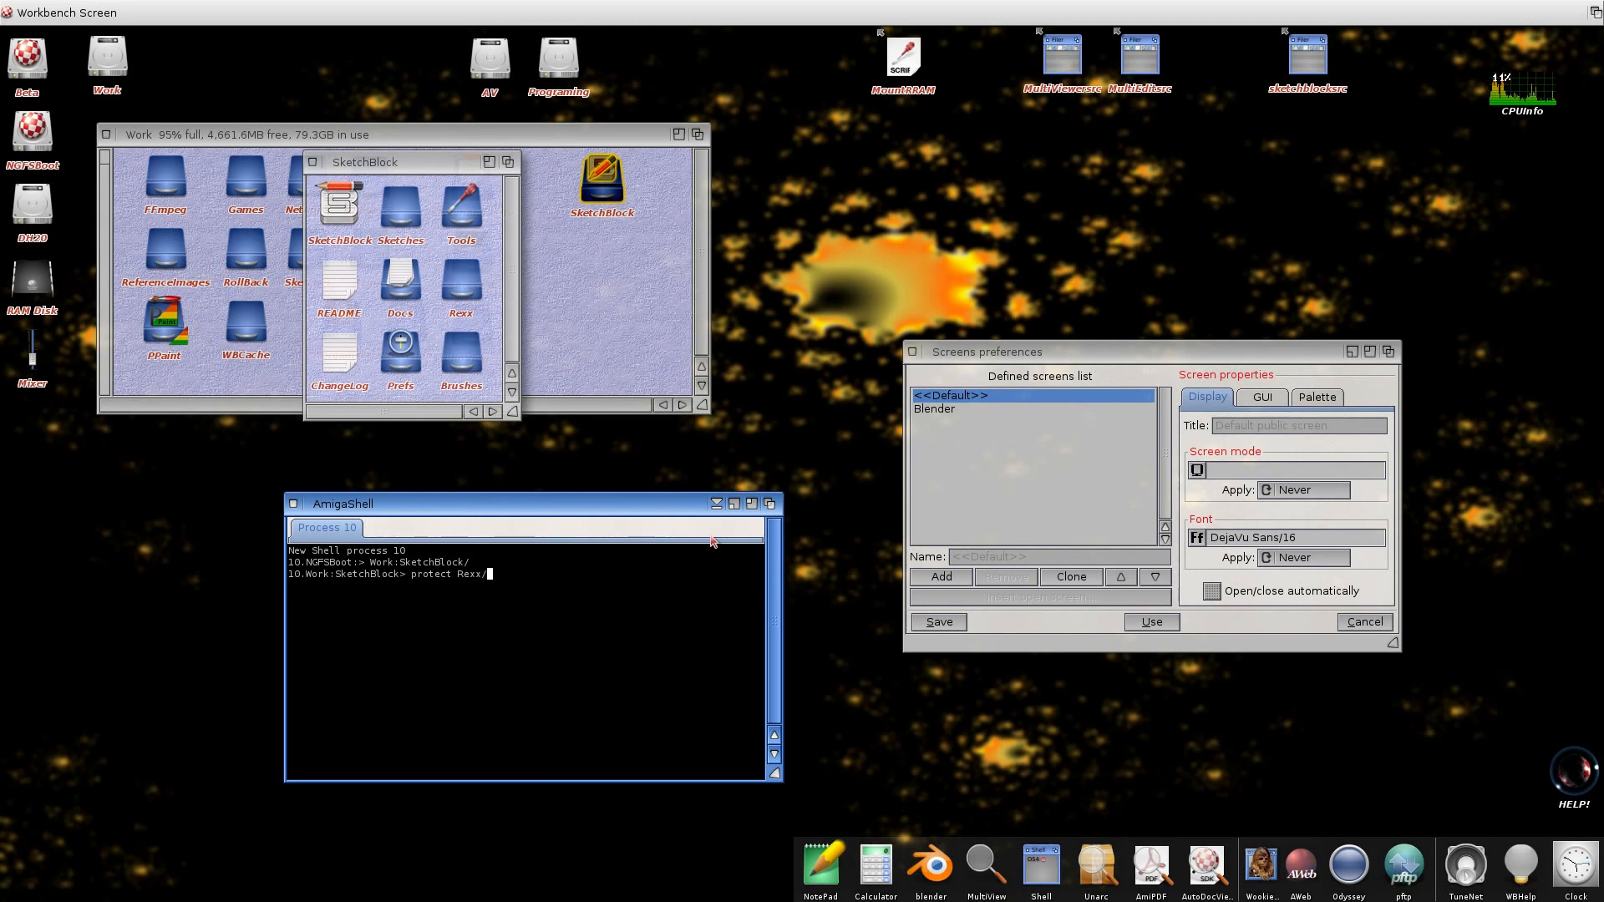
{"action": "type", "text": "#"}
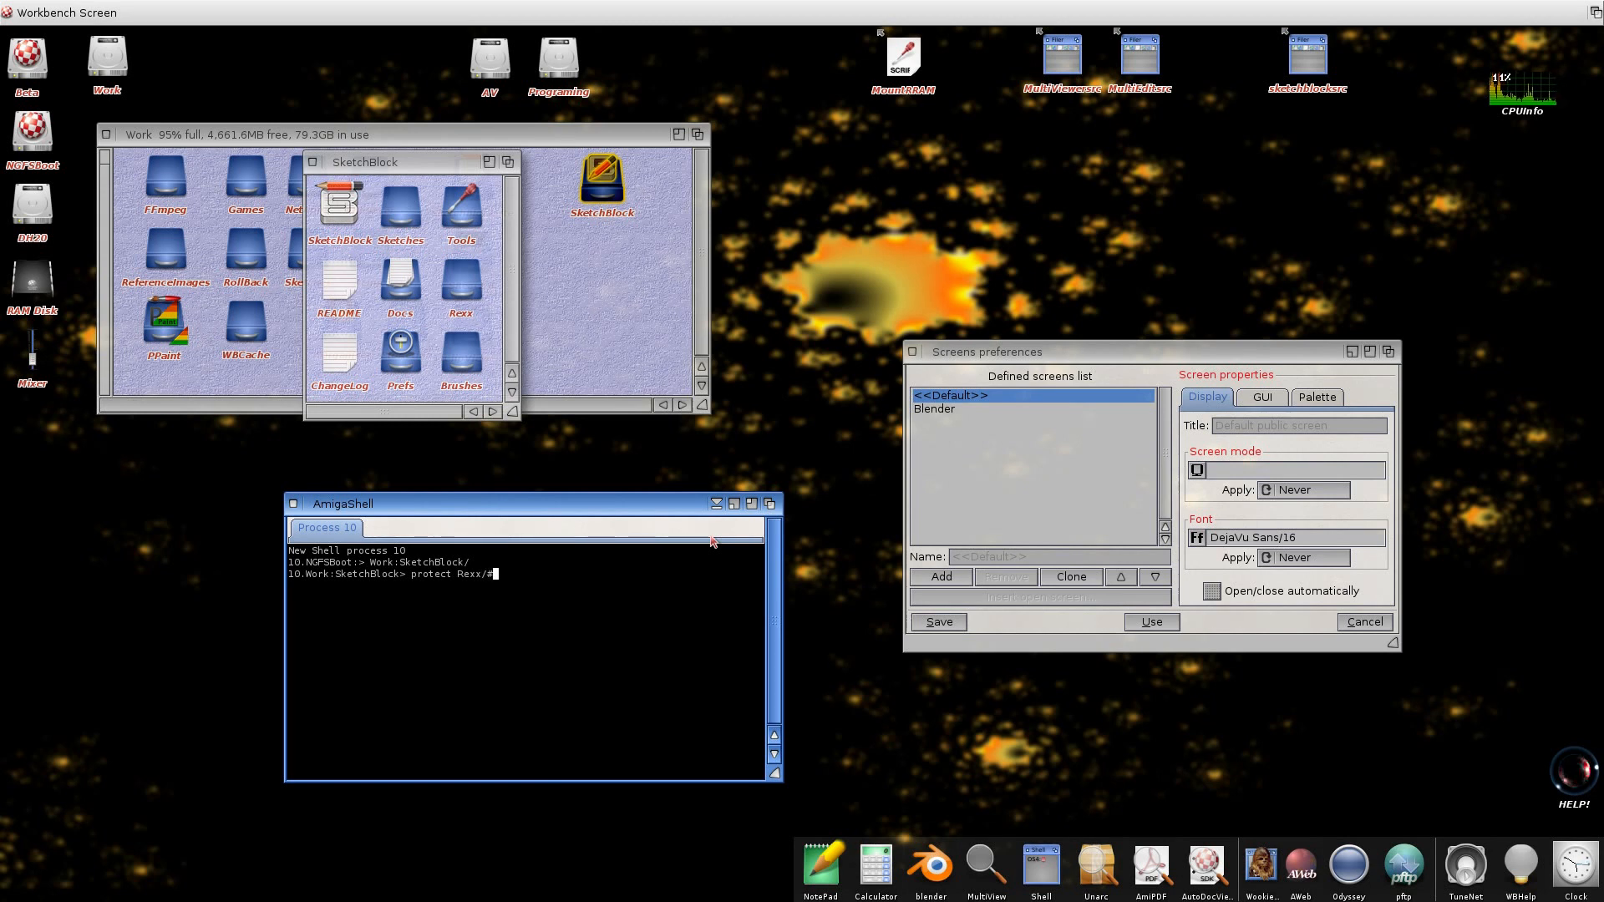
{"action": "type", "text": "?.py "}
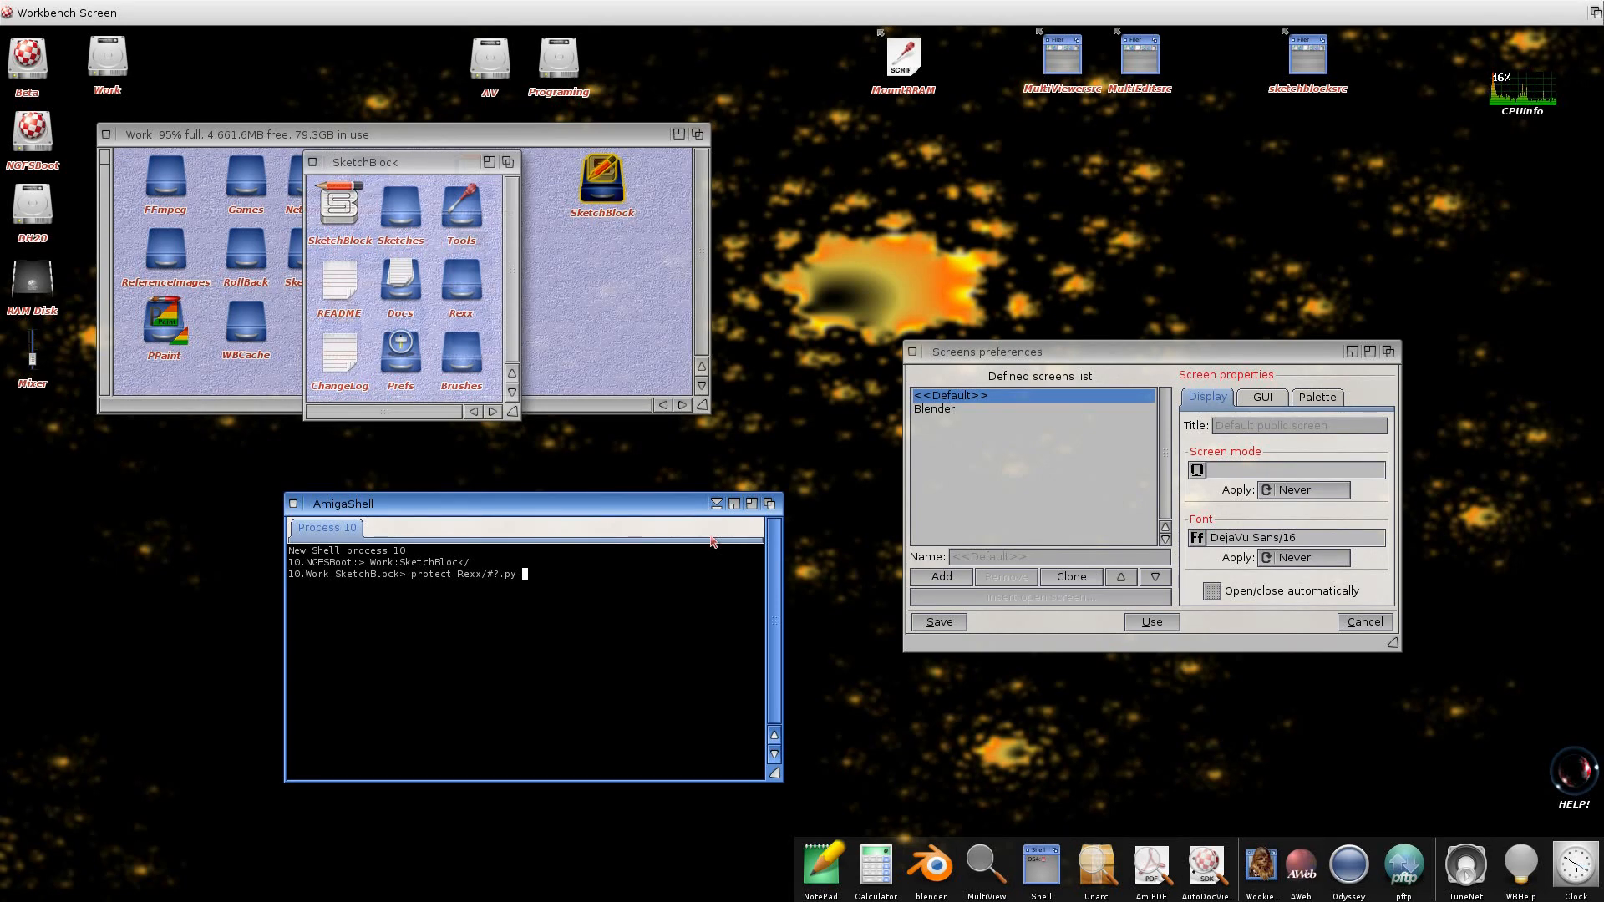
{"action": "type", "text": "+s"}
{"action": "key", "text": "Return"}
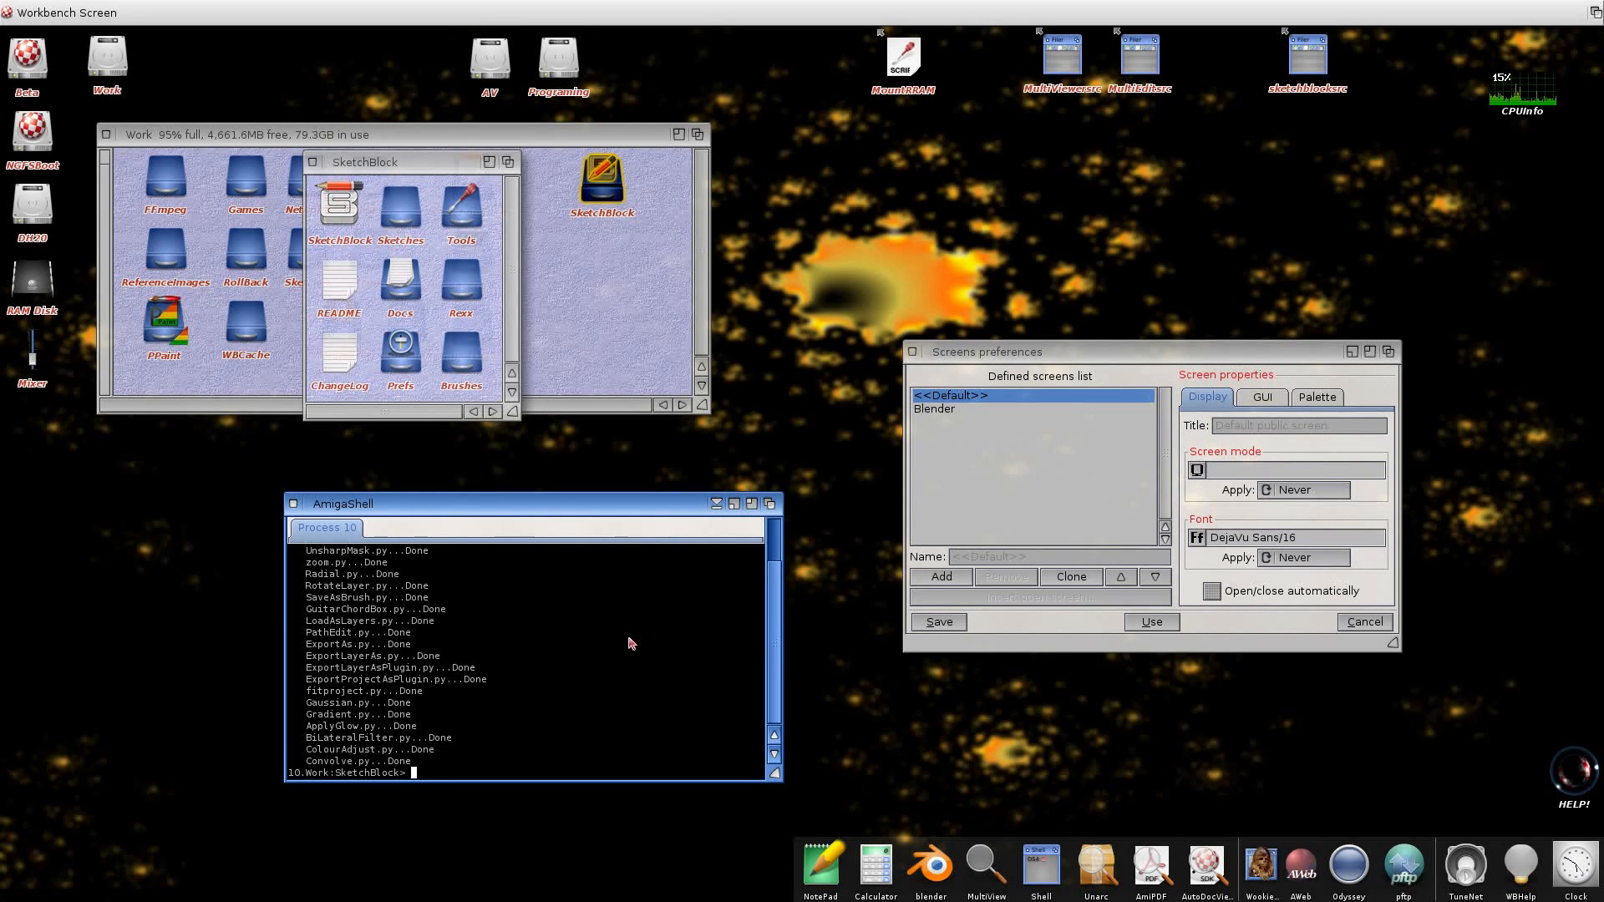
Rerun the protect command on the Rexx scripts with the all option added, and close the Shell window
{"action": "left_click", "coordinate": [627, 270]}
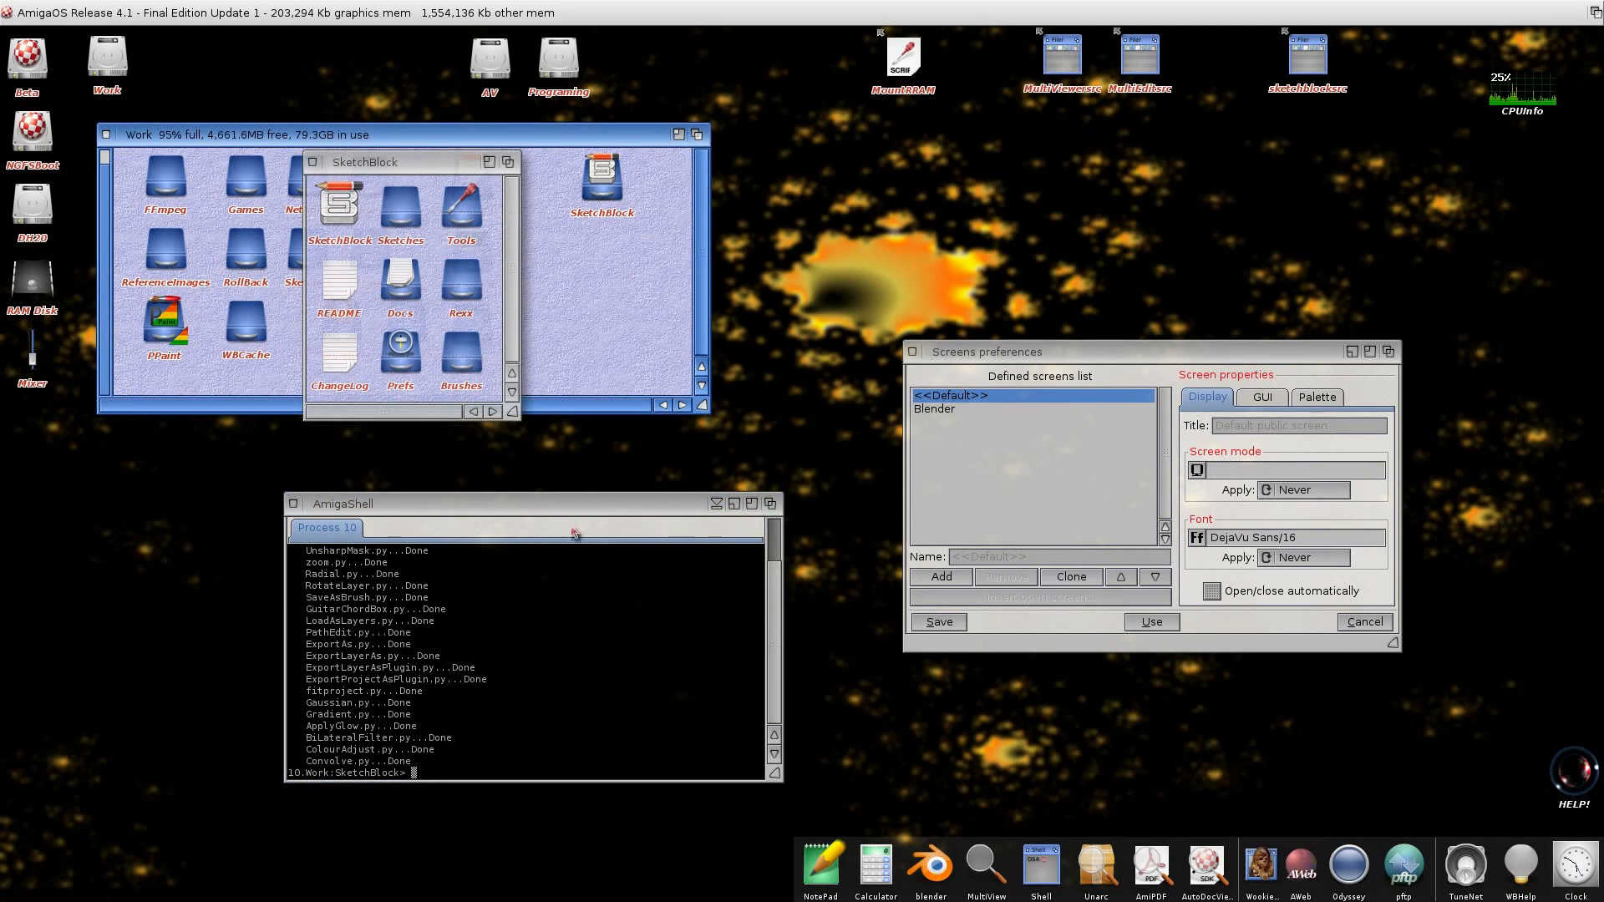
{"action": "left_click", "coordinate": [551, 691]}
{"action": "key", "text": "Up"}
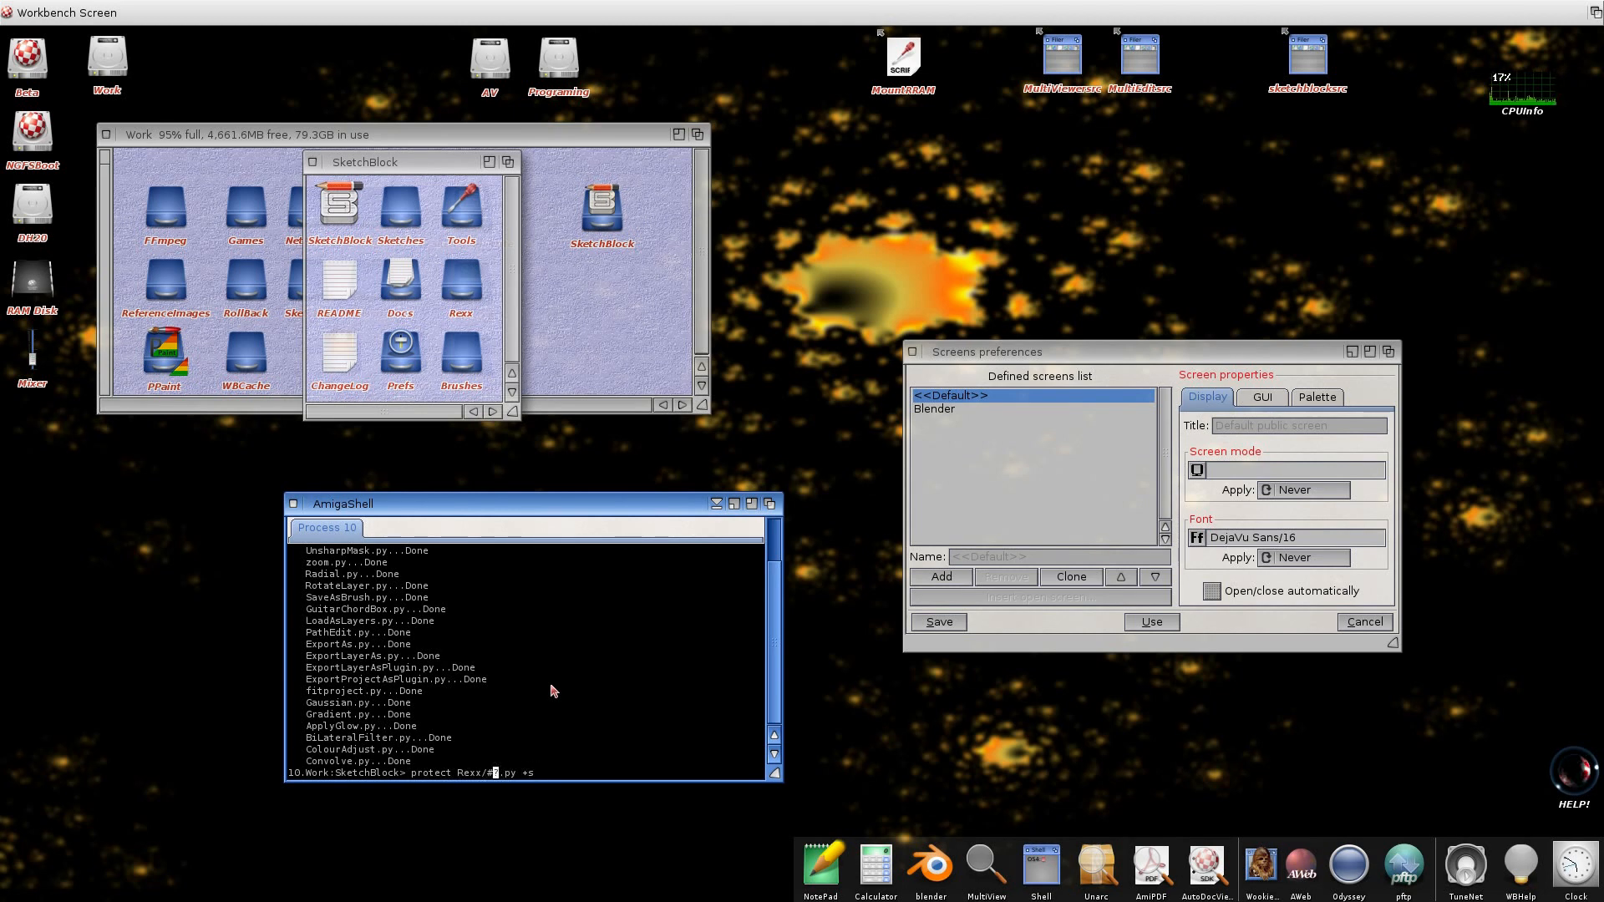
{"action": "key", "text": "Left"}
{"action": "key", "text": "Left"}
{"action": "key", "text": "Left"}
{"action": "key", "text": "Left"}
{"action": "key", "text": "Left"}
{"action": "key", "text": "Left"}
{"action": "key", "text": "Left"}
{"action": "type", "text": "all"}
{"action": "key", "text": "Return"}
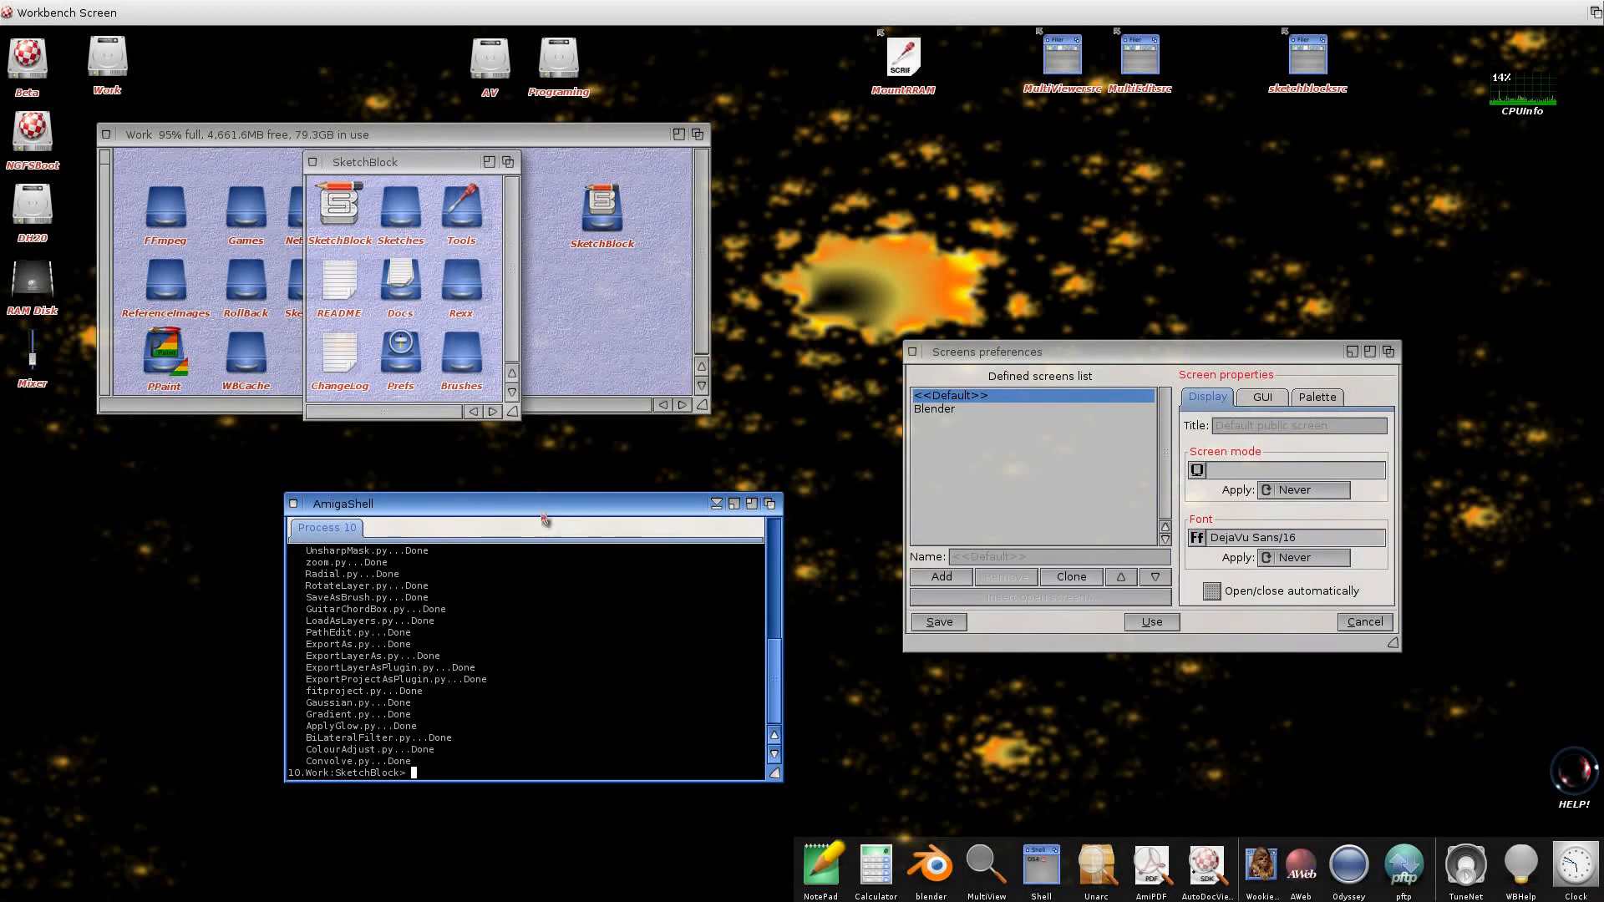
{"action": "left_click", "coordinate": [293, 504]}
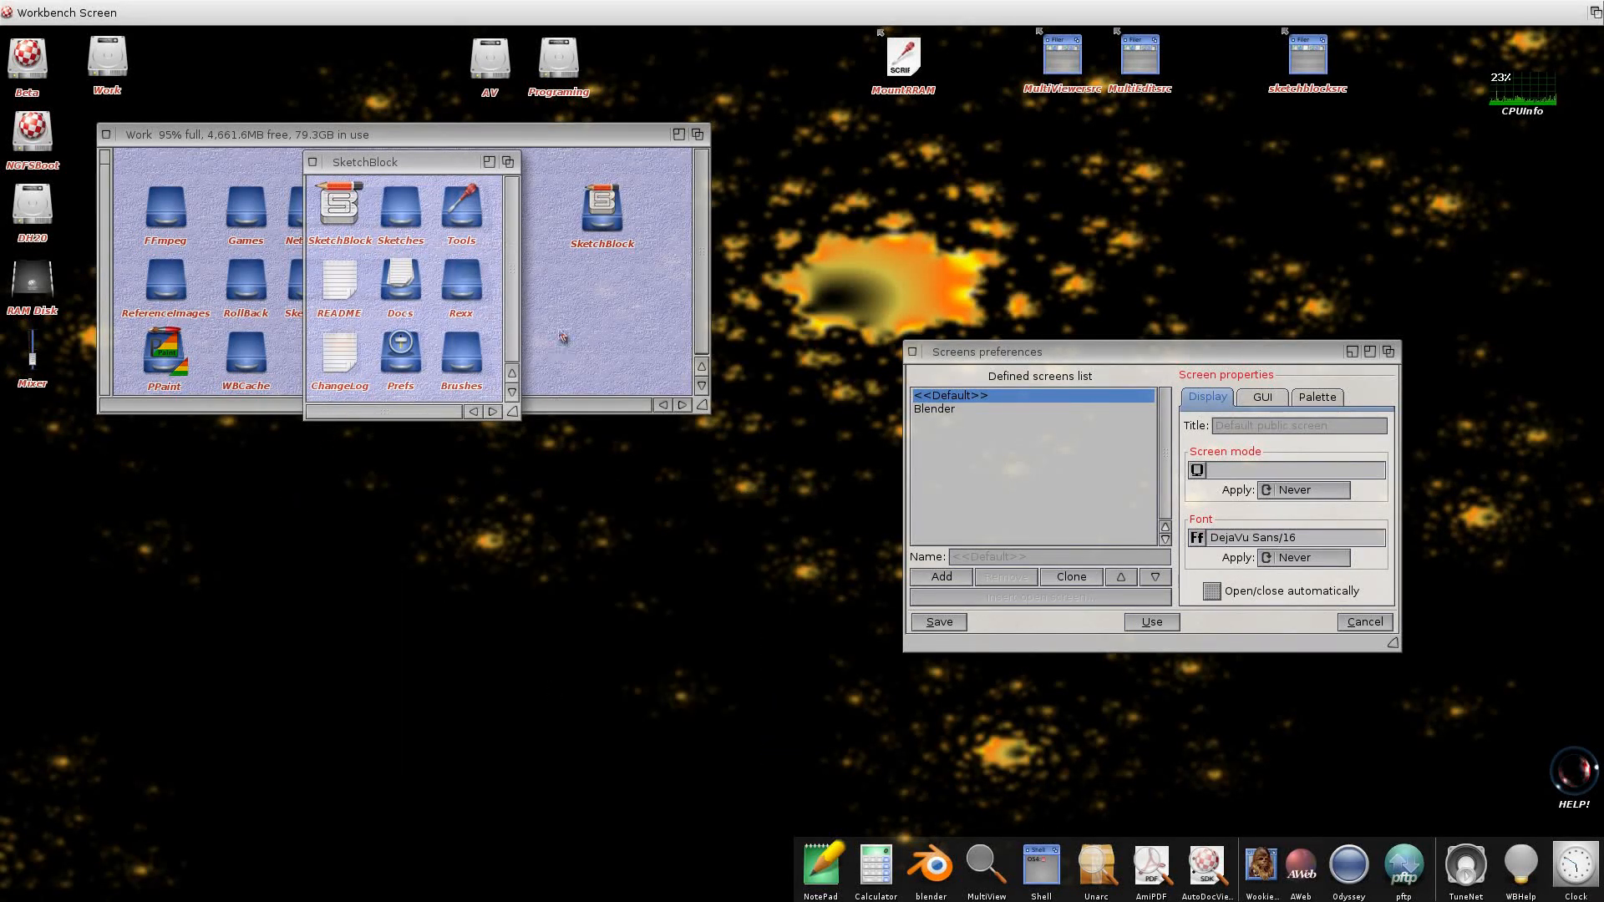
Launch SketchBlock from its drawer to check that it starts, and quit it
{"action": "double_click", "coordinate": [356, 213]}
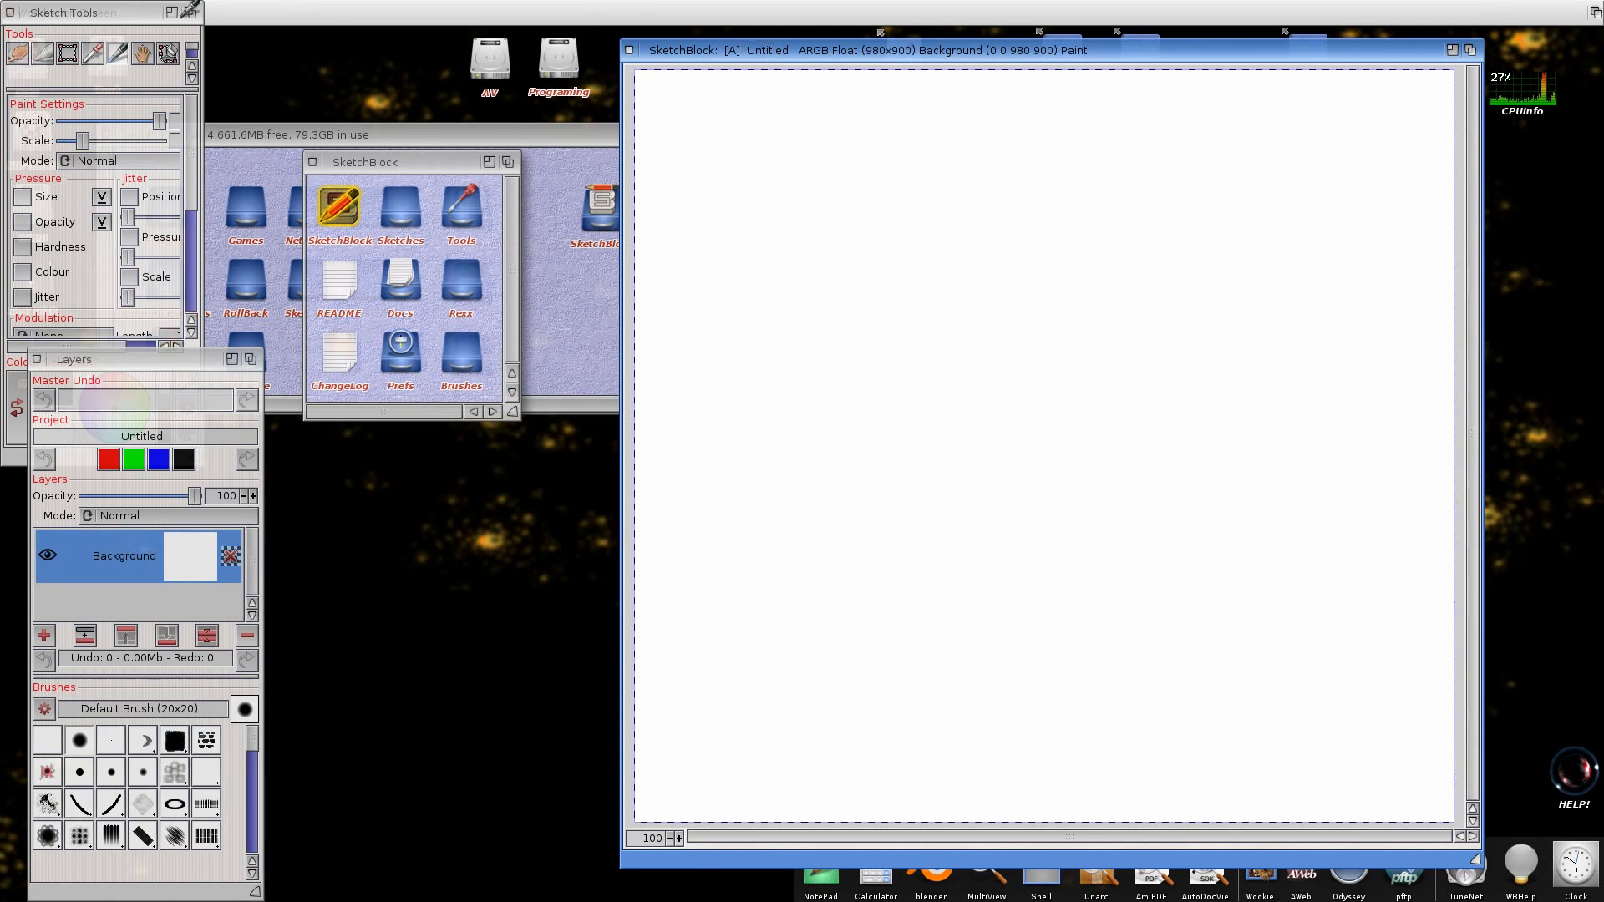
{"action": "right_click", "coordinate": [58, 4]}
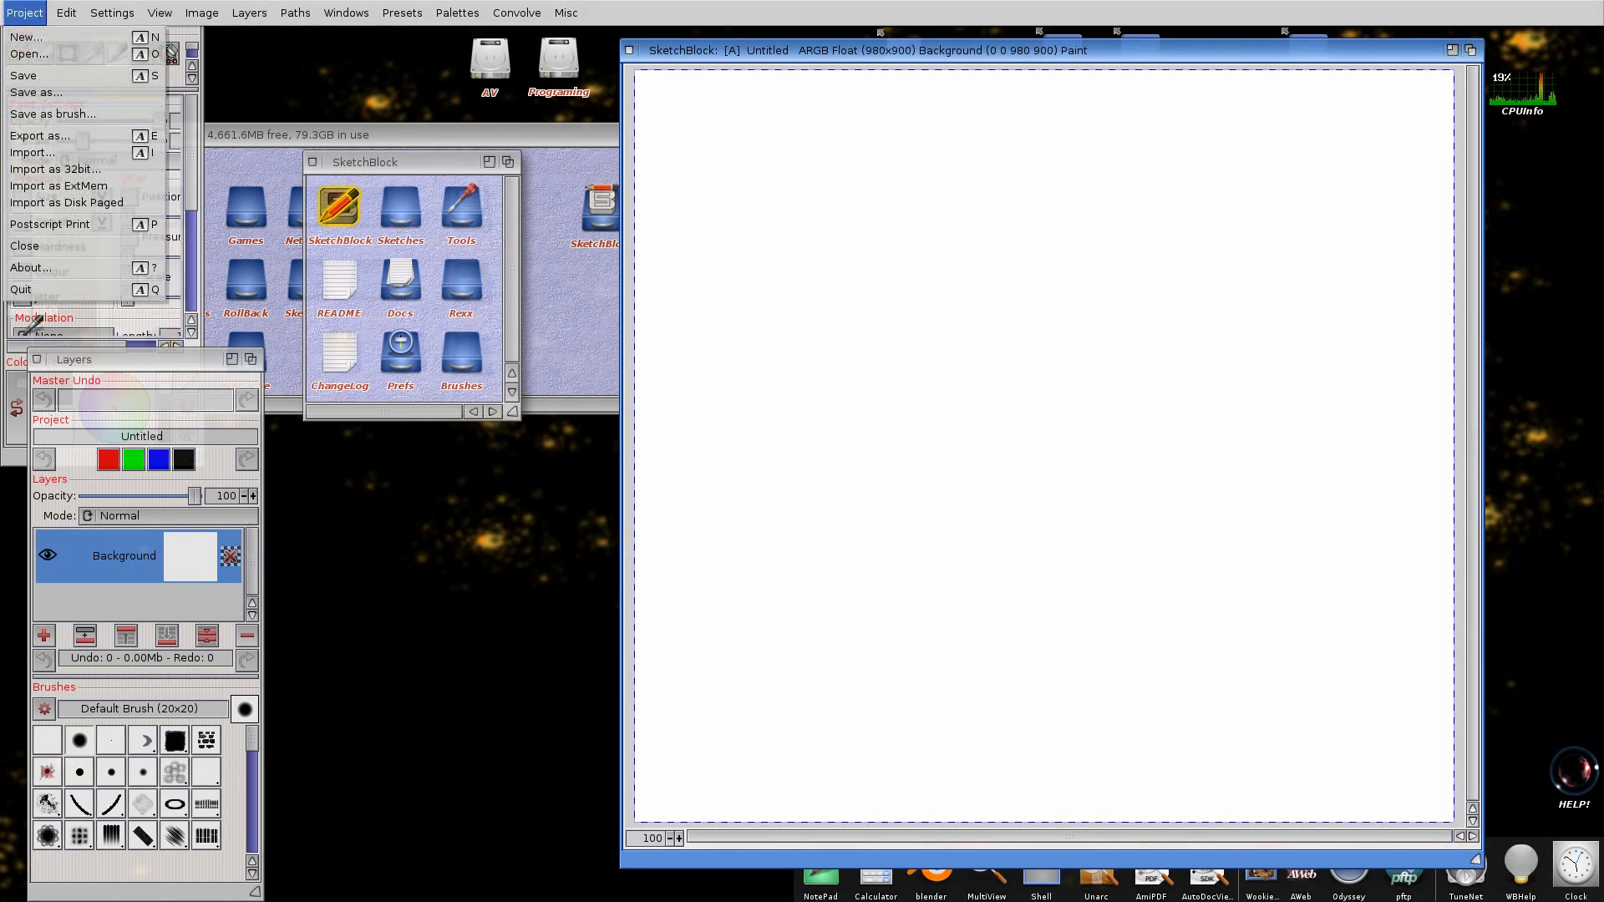
{"action": "left_click", "coordinate": [35, 289]}
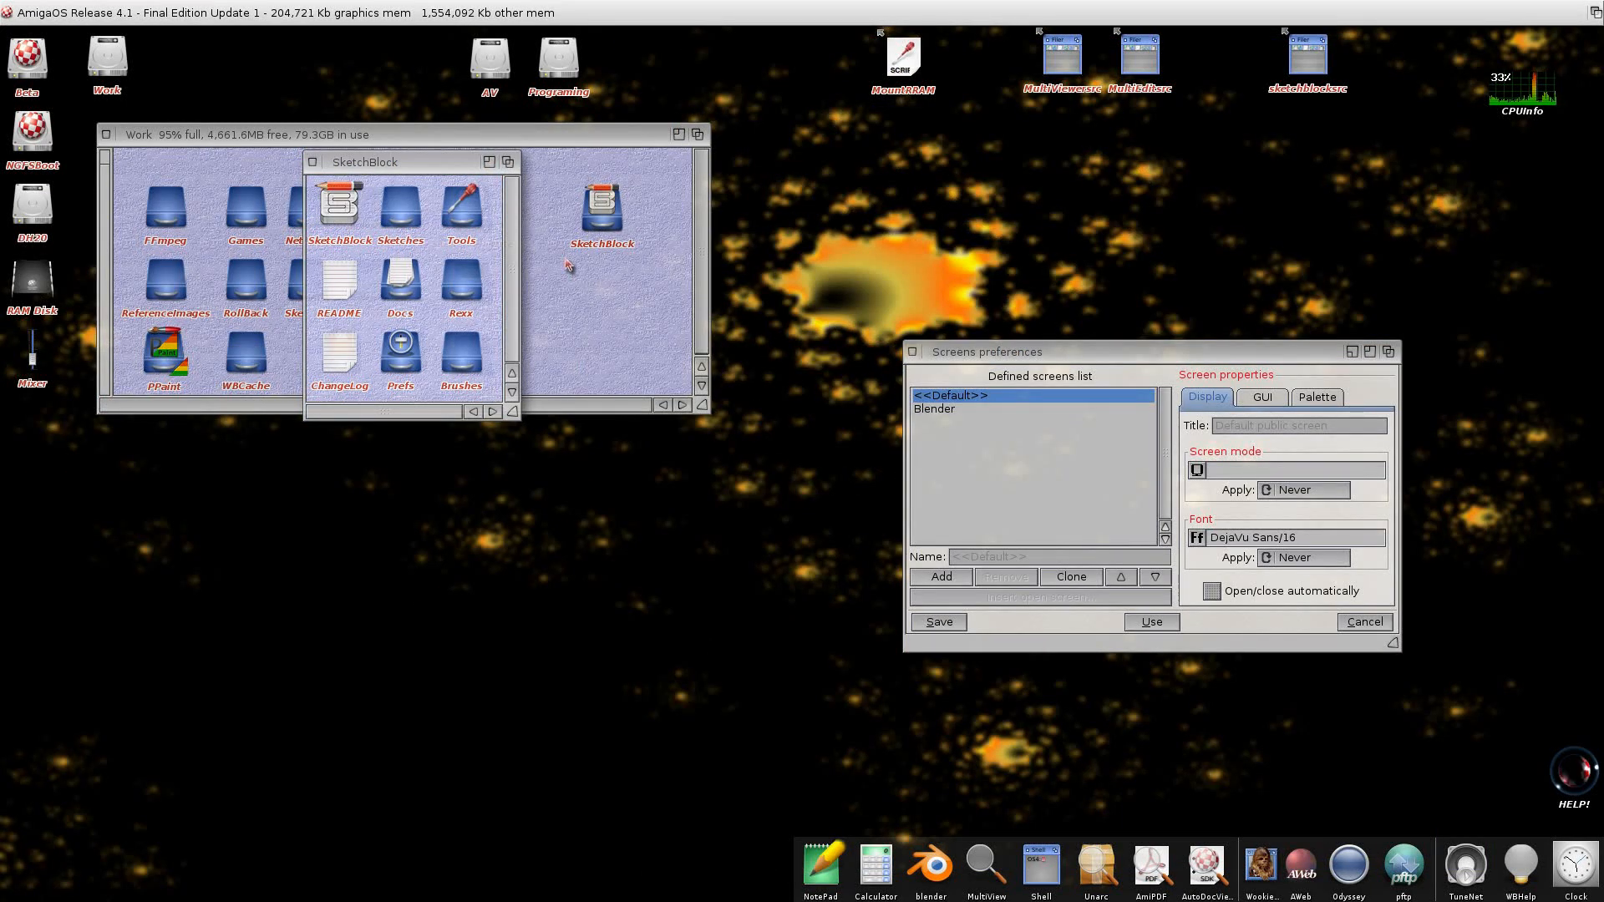
Add a new screen definition and arrange the SketchBlock drawer and Screens preferences windows clear of the Work drawer's contents
{"action": "mouse_move", "coordinate": [356, 161]}
{"action": "left_mouse_down"}
{"action": "mouse_move", "coordinate": [354, 469]}
{"action": "mouse_move", "coordinate": [565, 289]}
{"action": "mouse_move", "coordinate": [424, 411]}
{"action": "mouse_move", "coordinate": [266, 498]}
{"action": "left_mouse_up"}
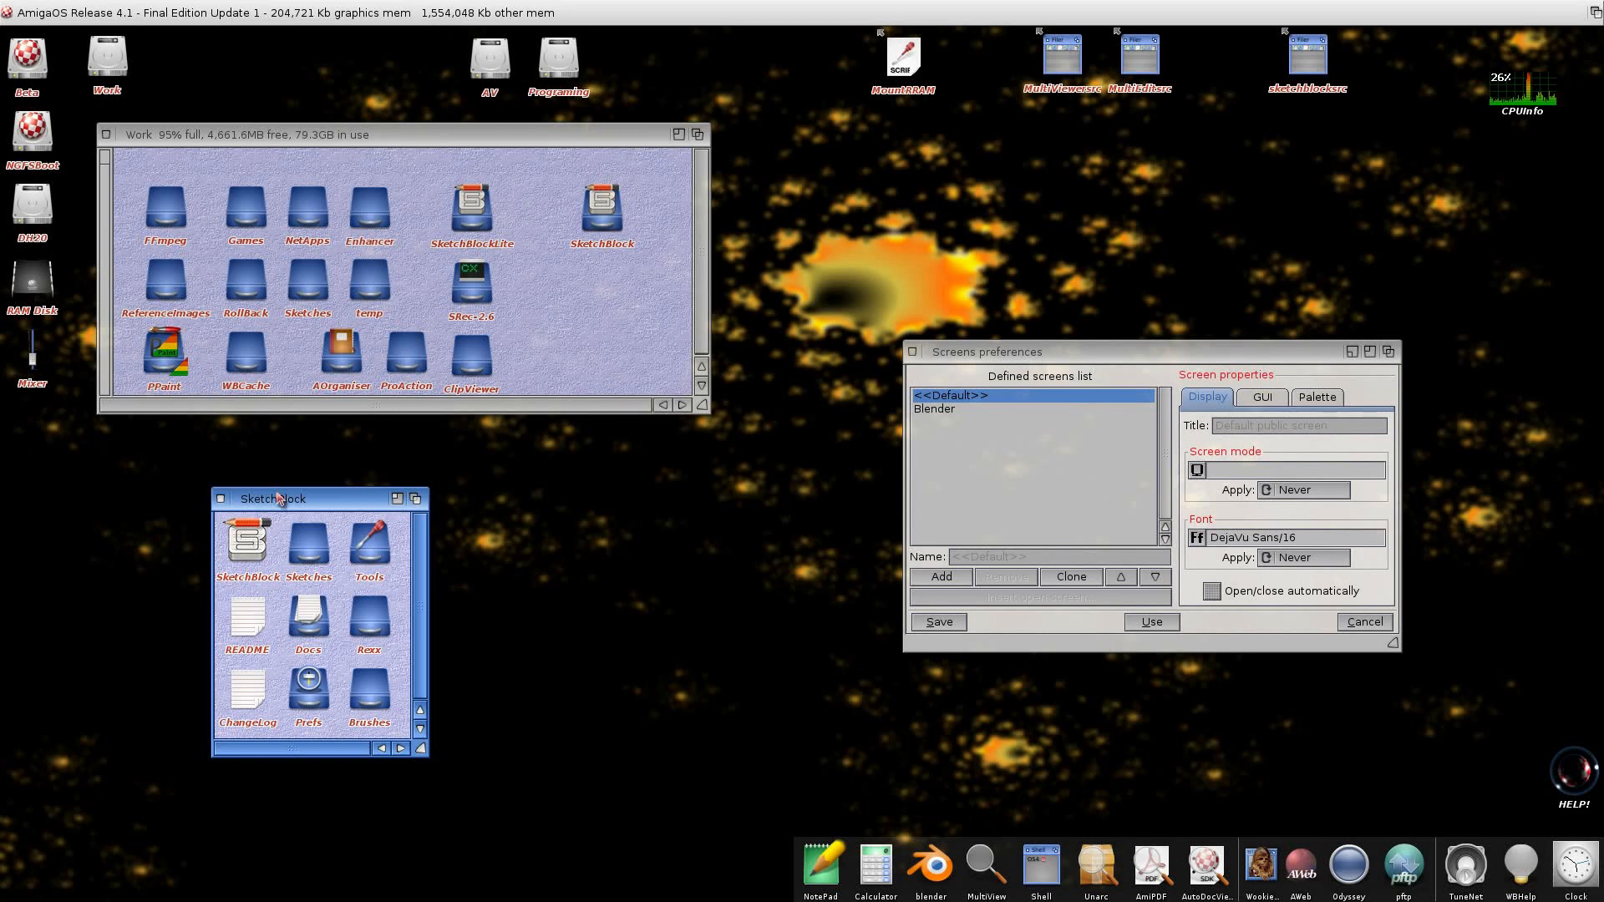
{"action": "left_click", "coordinate": [951, 578]}
{"action": "left_click_drag", "start_coordinate": [1011, 352], "coordinate": [739, 431]}
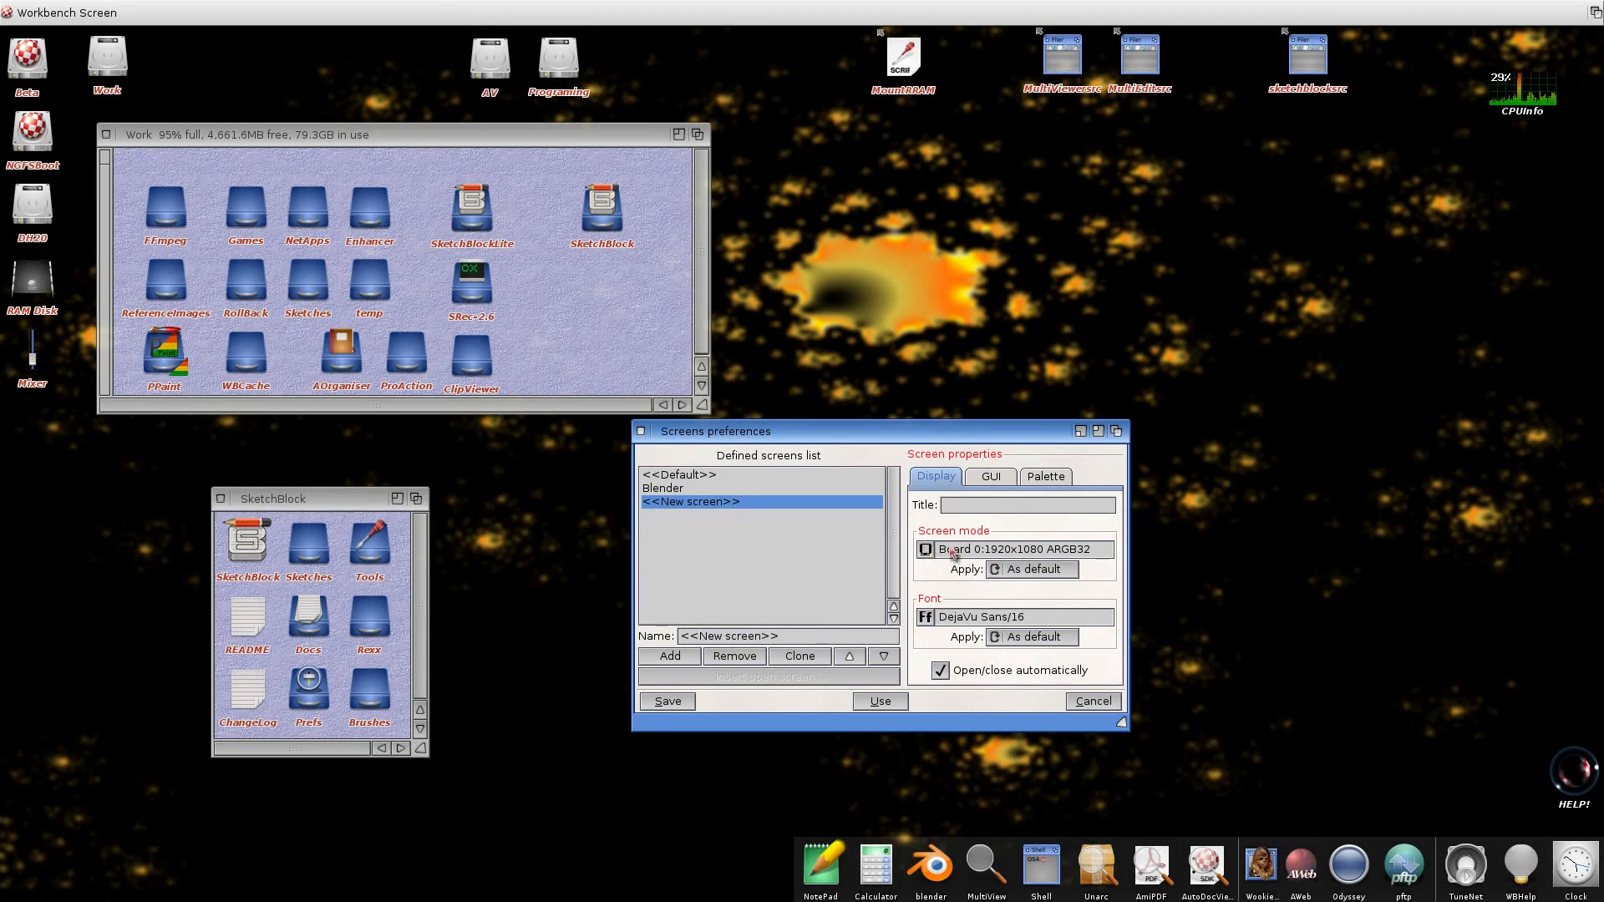
Name the new screen SketchBlock and give it the title SketchBlock Screen
{"action": "left_click", "coordinate": [993, 477]}
{"action": "left_click_drag", "start_coordinate": [785, 639], "coordinate": [657, 647]}
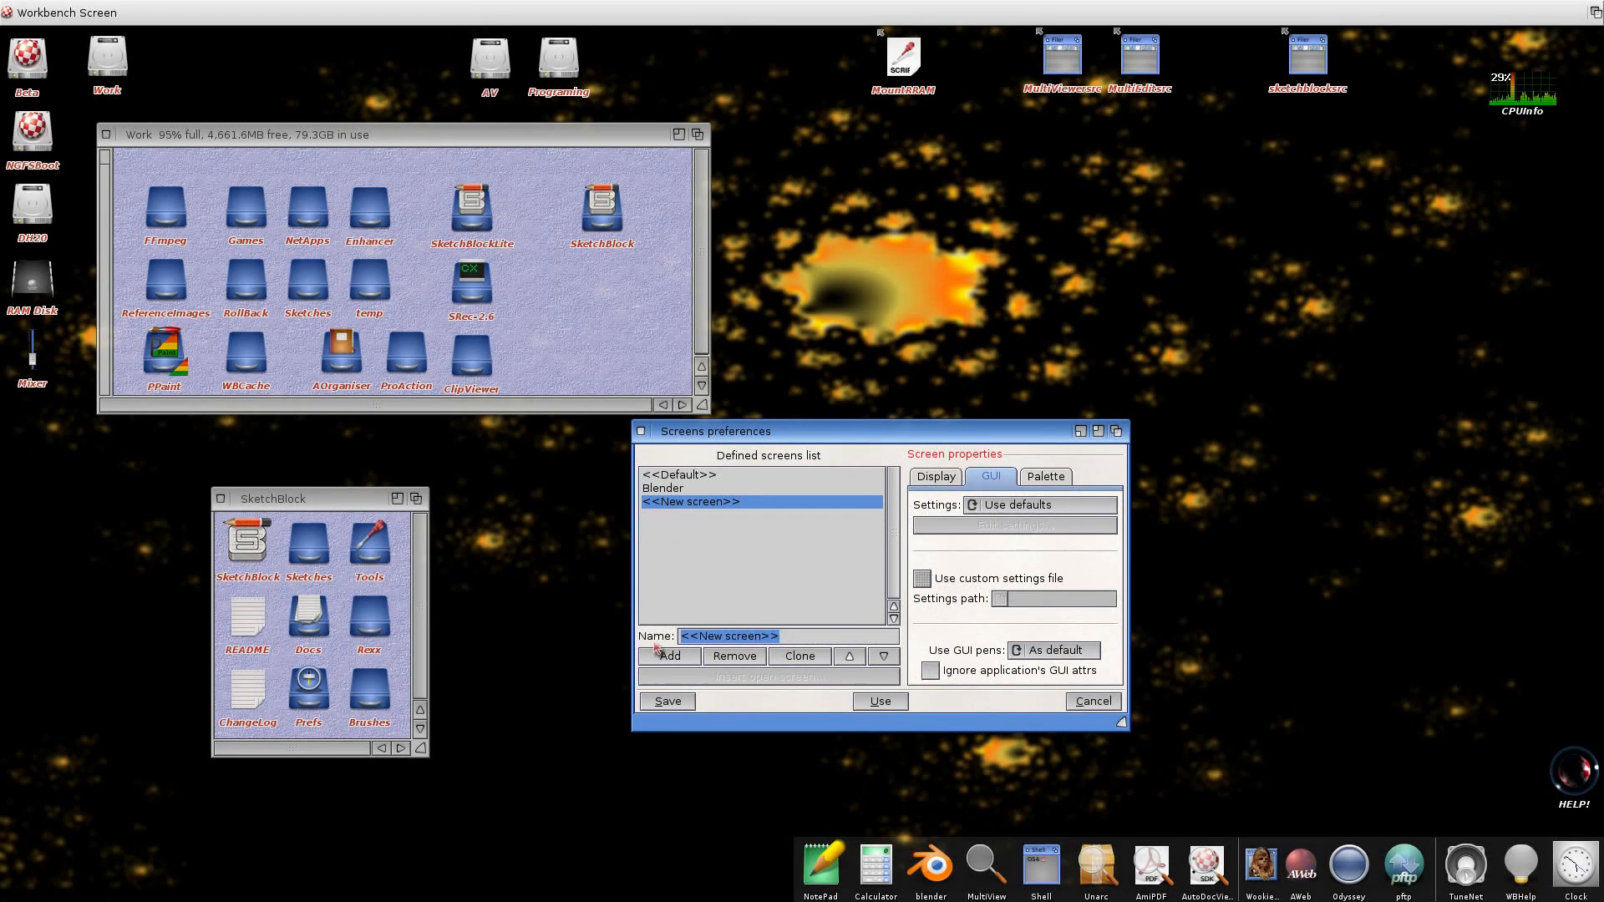
{"action": "key", "text": "BackSpace"}
{"action": "type", "text": "S"}
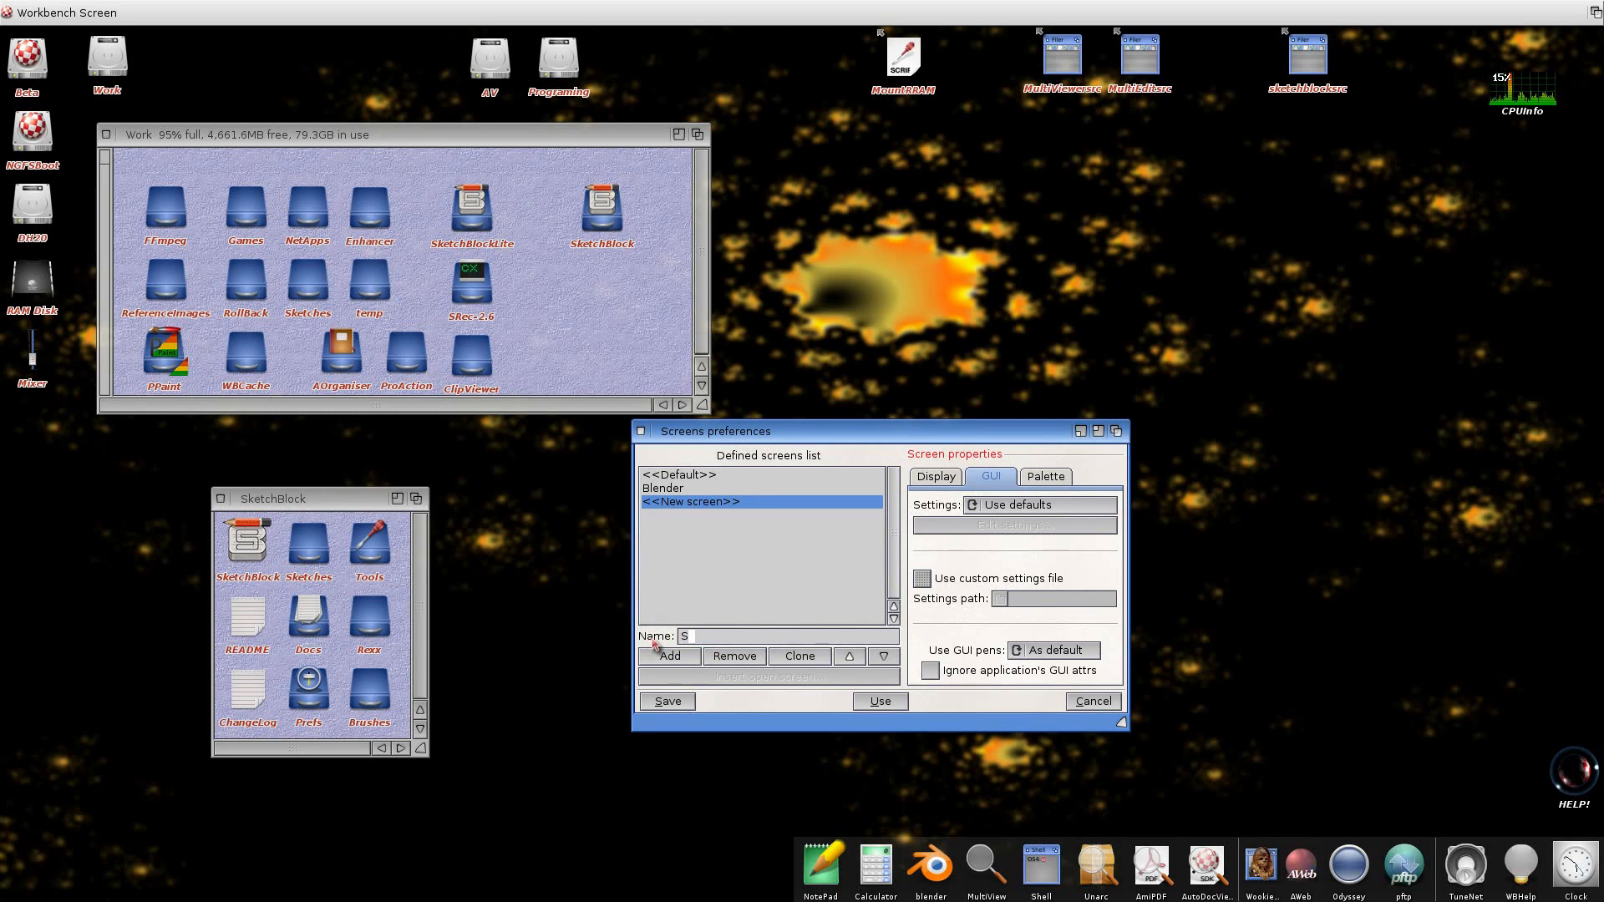
{"action": "type", "text": "ketchBlock"}
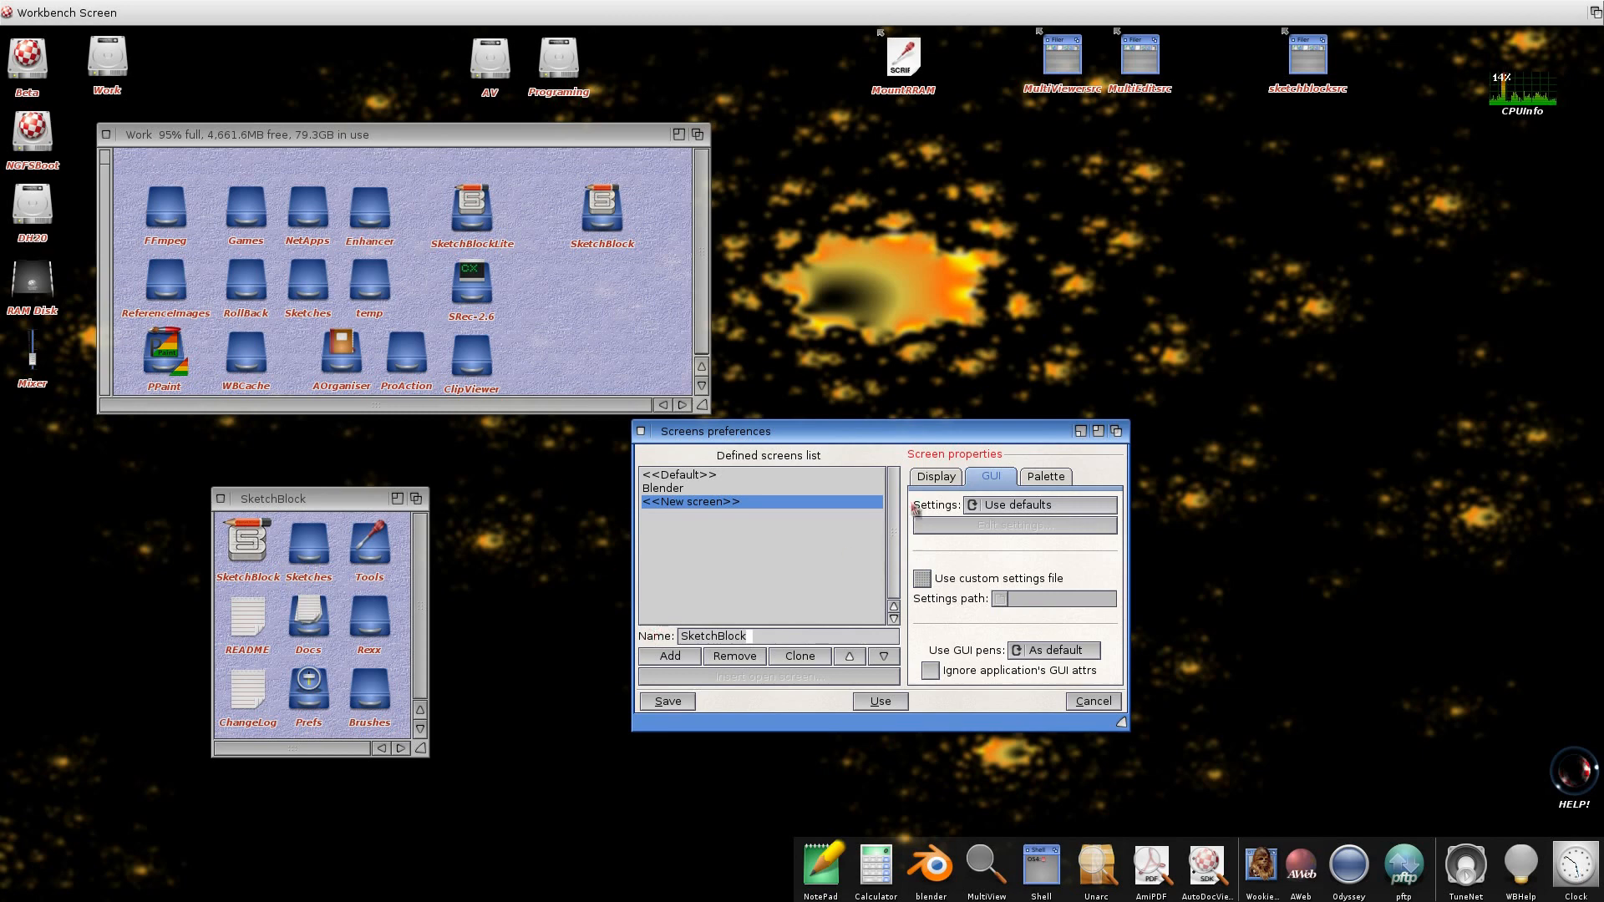
{"action": "left_click", "coordinate": [936, 478]}
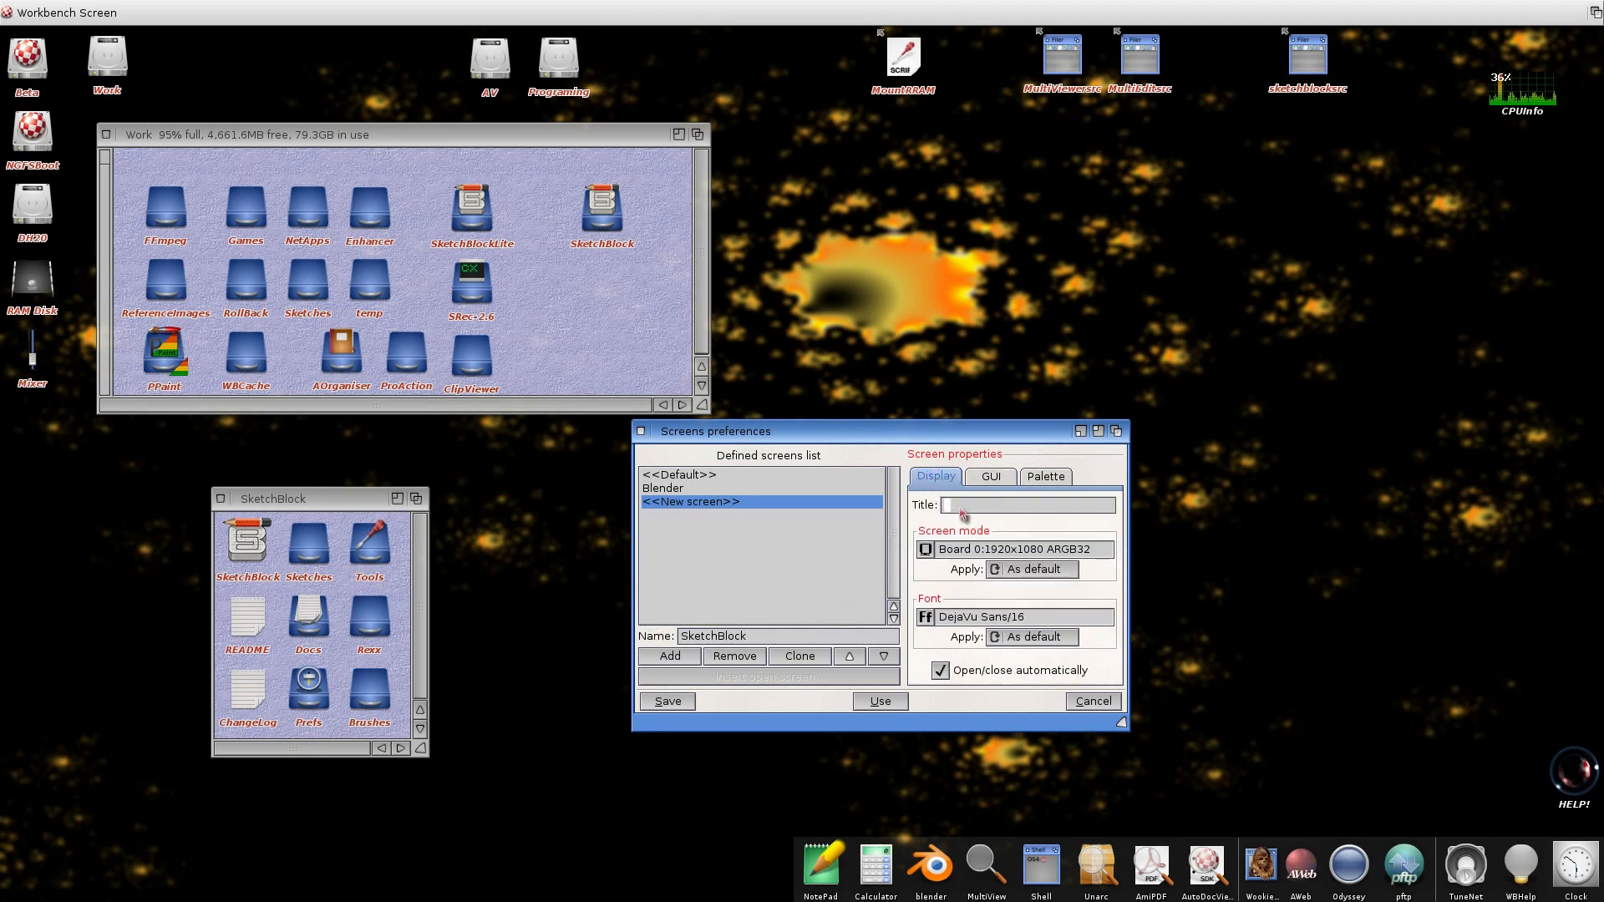
{"action": "type", "text": "Sketch"}
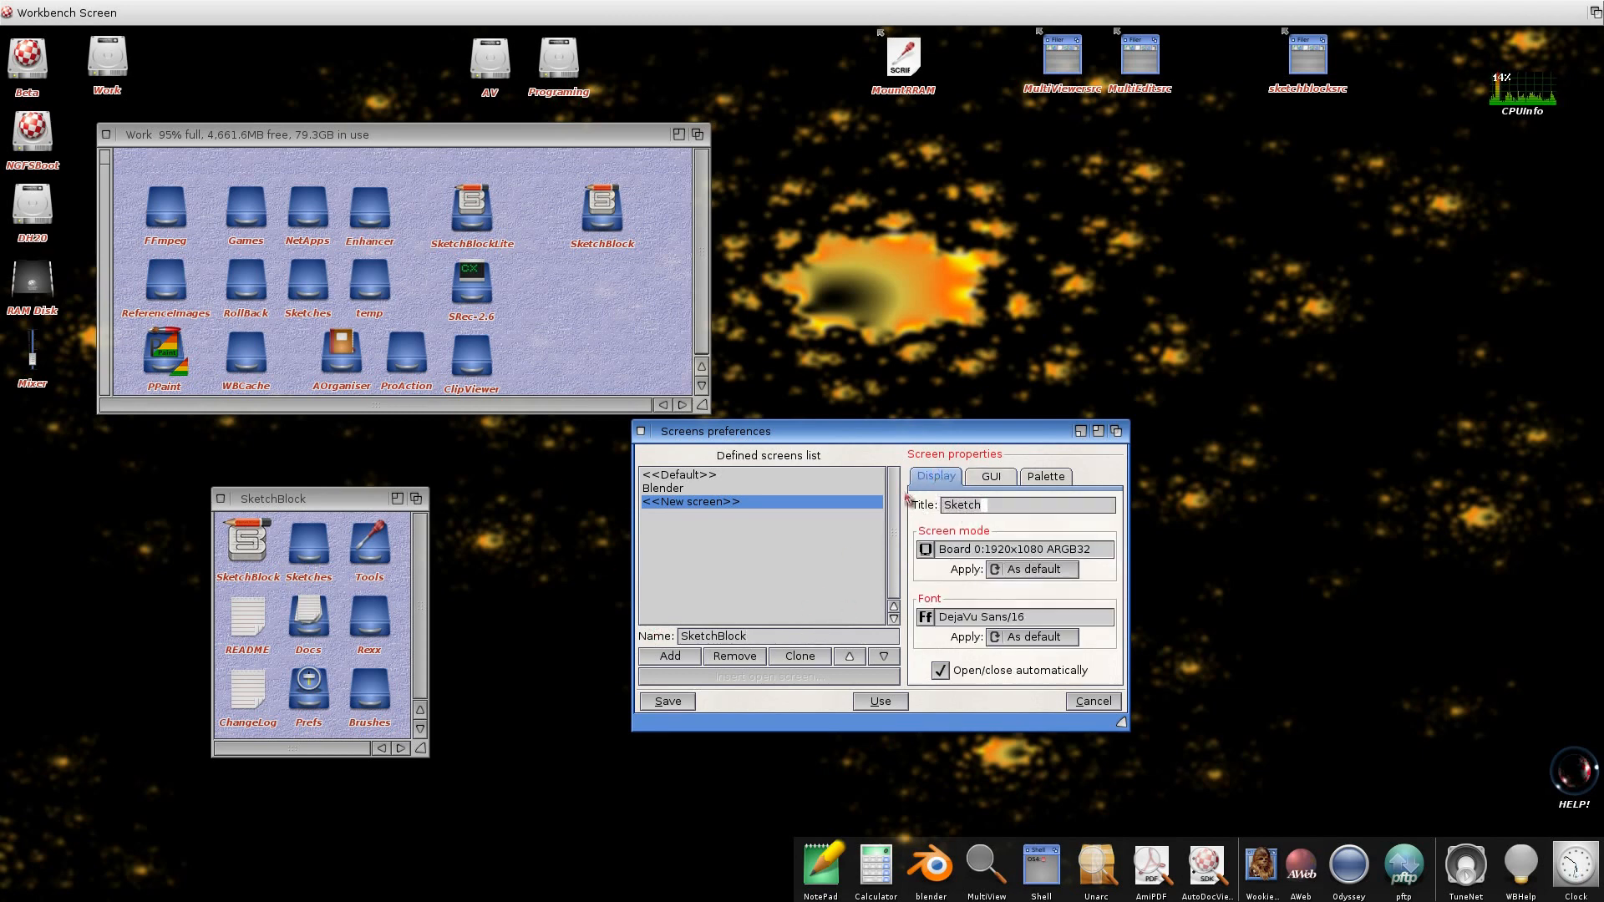
{"action": "type", "text": "Block Screen"}
{"action": "key", "text": "Tab"}
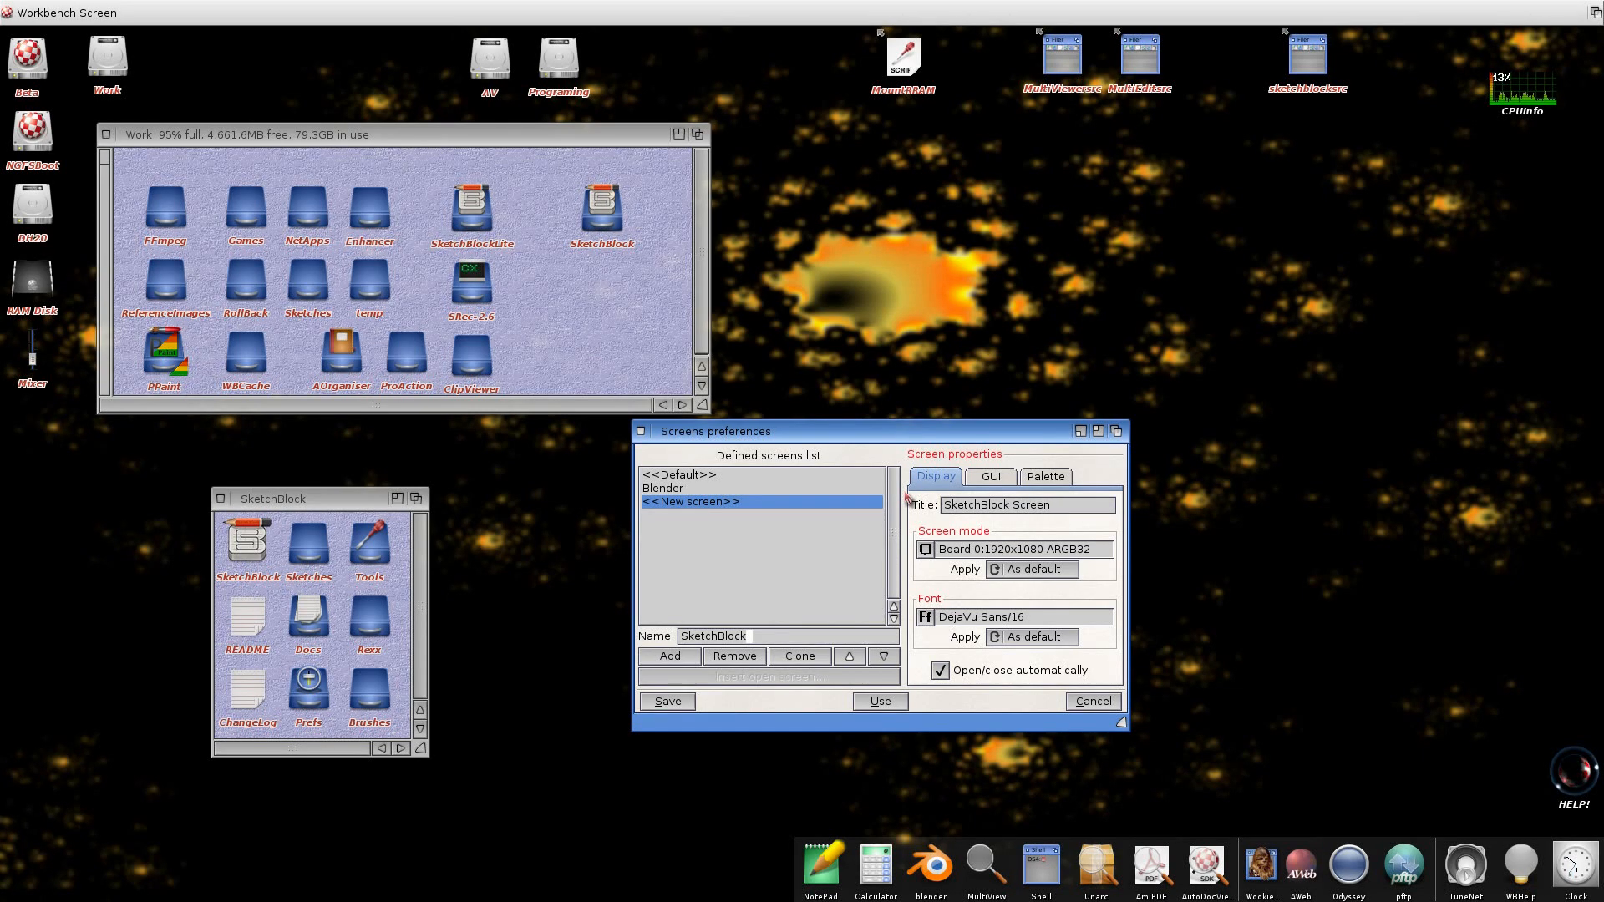
Set the new screen's GUI settings to Custom and enable the use of a custom settings file
{"action": "left_click", "coordinate": [995, 478]}
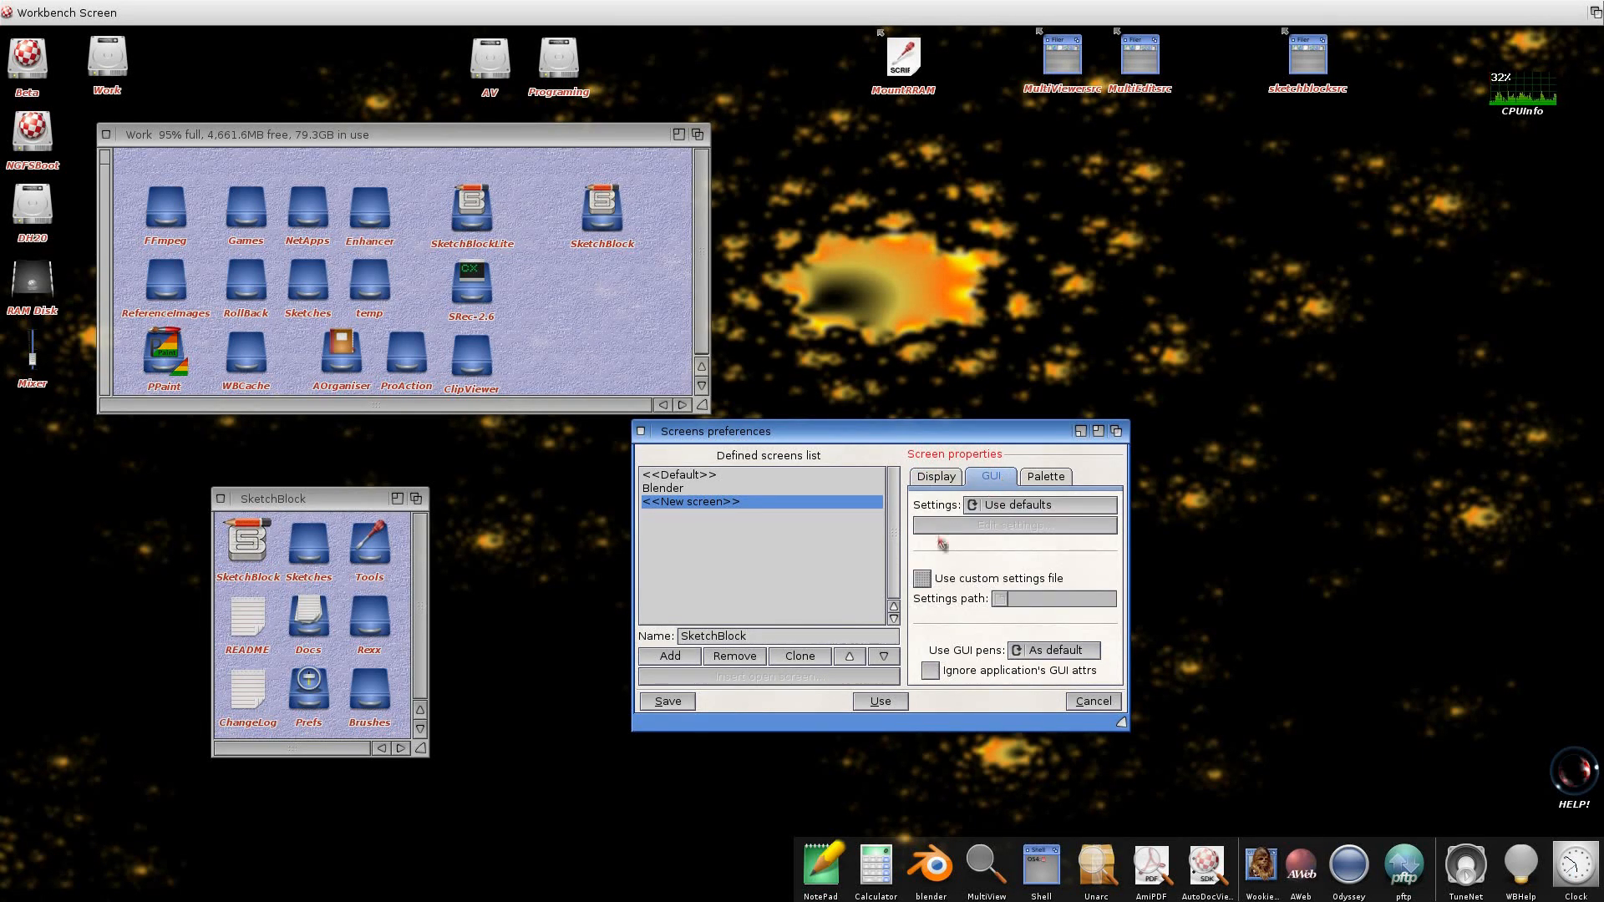
{"action": "left_click", "coordinate": [994, 505]}
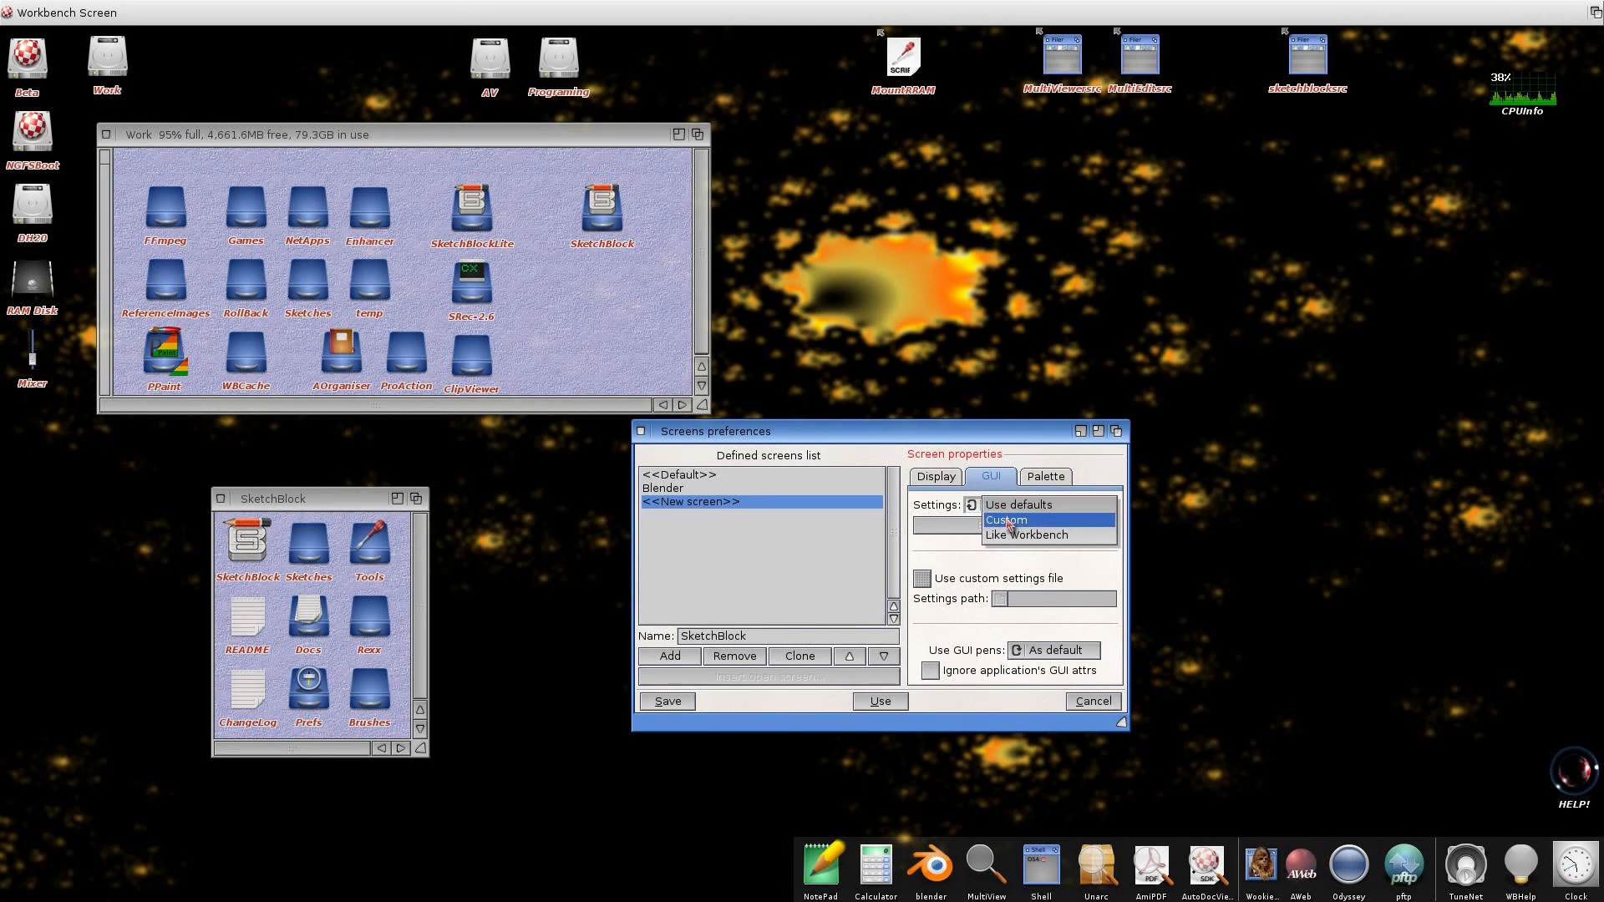
{"action": "left_click", "coordinate": [994, 523]}
{"action": "left_click", "coordinate": [920, 579]}
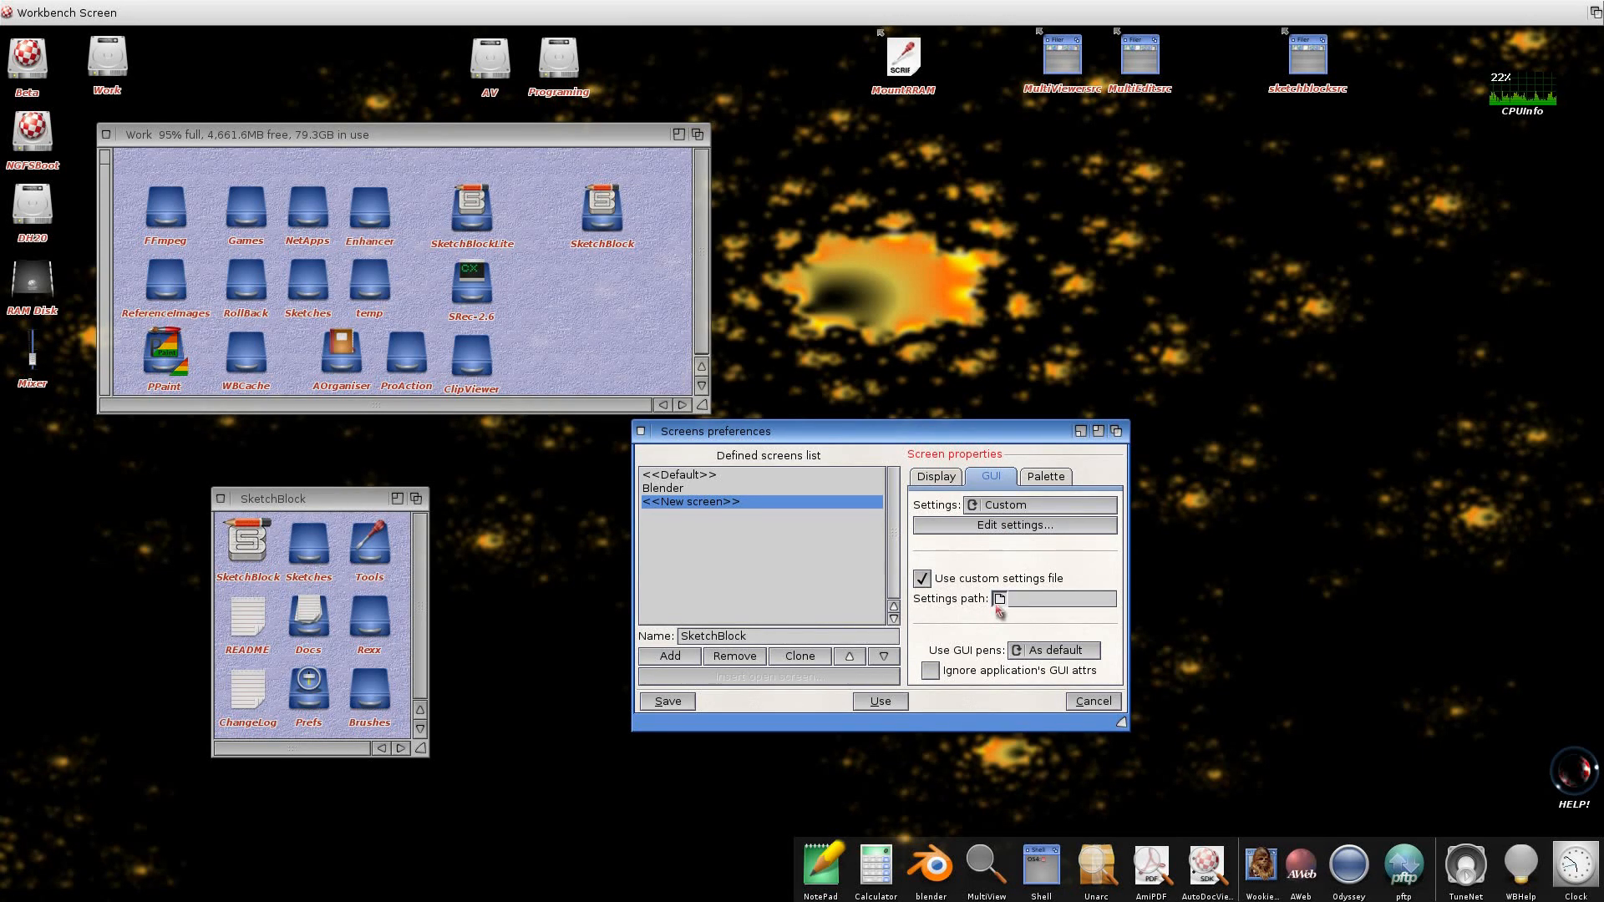
Set the GUI settings path to gui.prefs in the Presets drawer of Work:SketchBlock/Themes/KS
{"action": "left_click", "coordinate": [999, 600]}
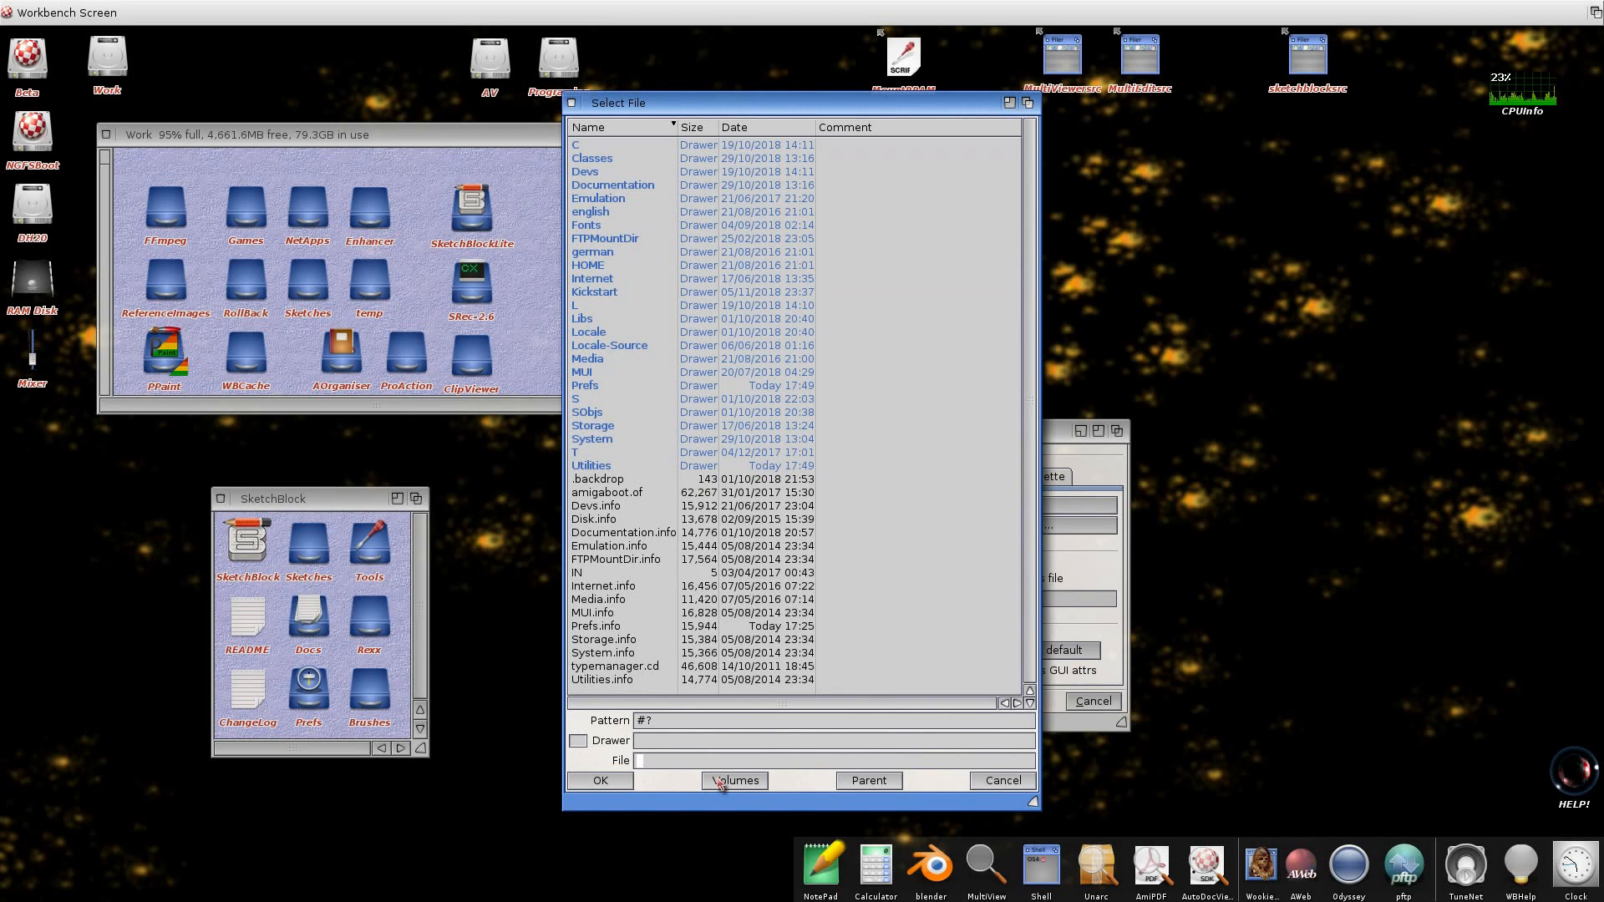
{"action": "left_click", "coordinate": [529, 313]}
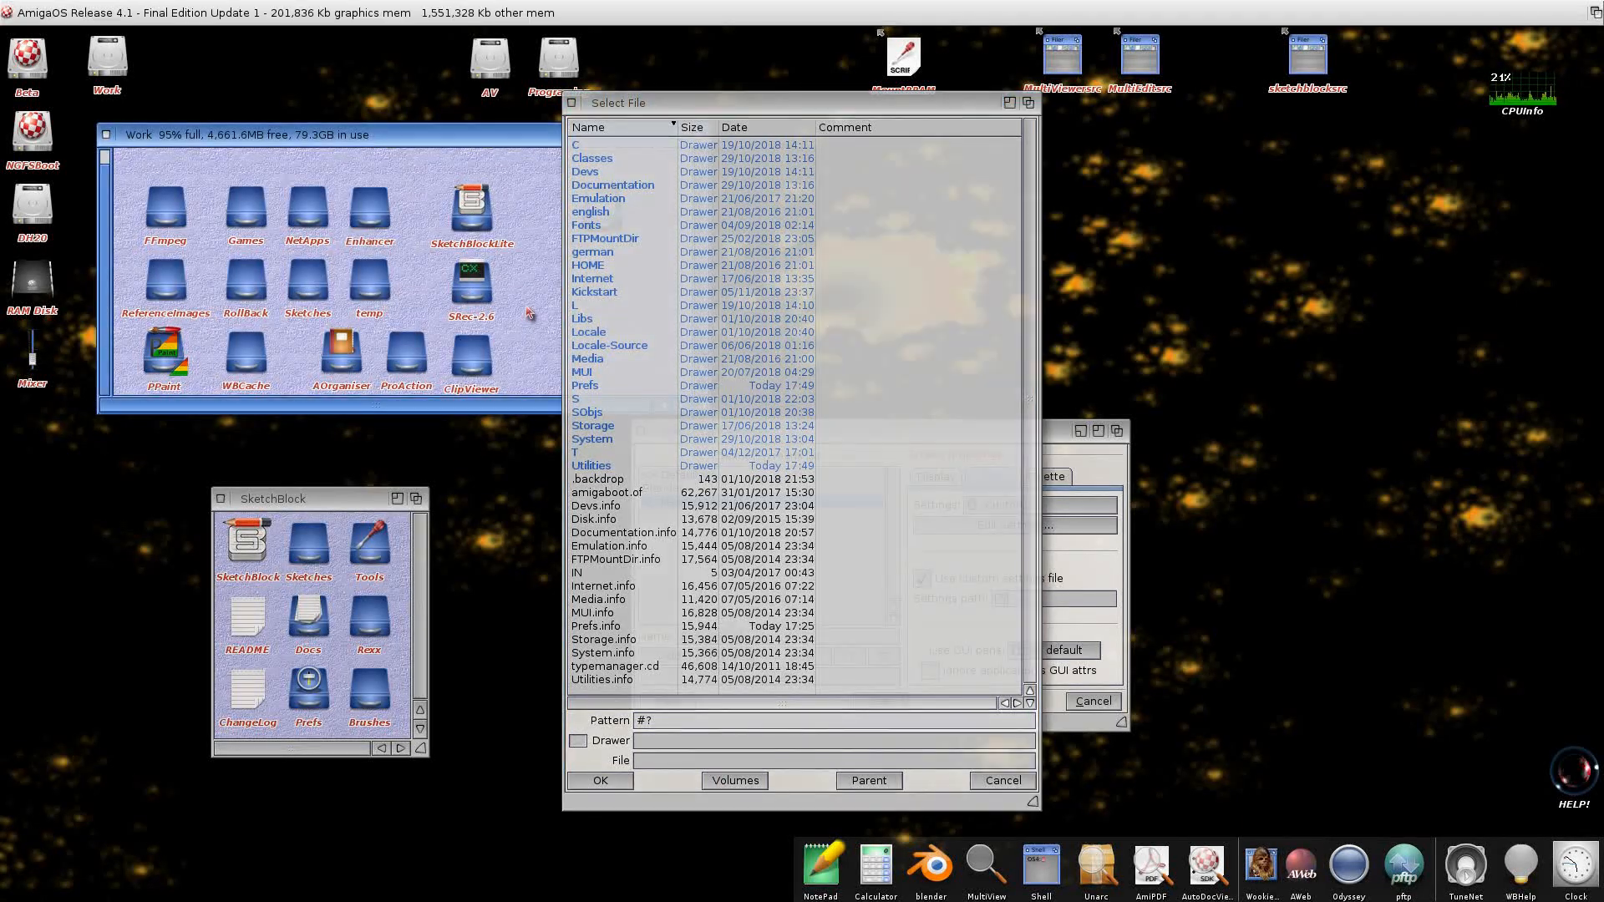
{"action": "left_click", "coordinate": [529, 313]}
{"action": "left_click_drag", "start_coordinate": [621, 224], "coordinate": [867, 348]}
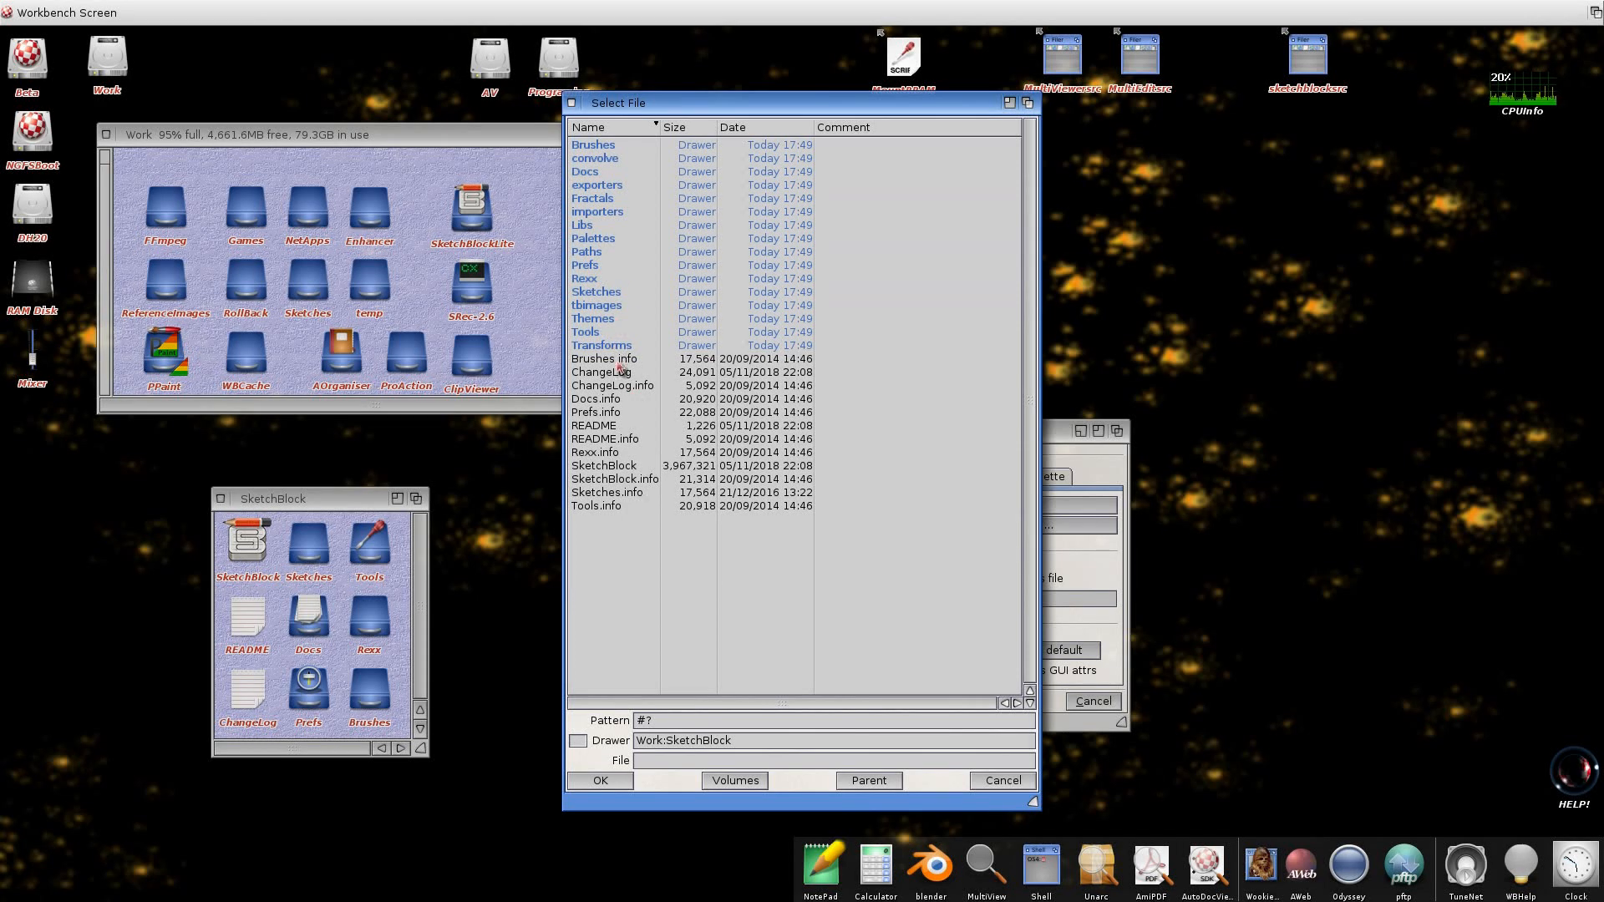
{"action": "double_click", "coordinate": [595, 319]}
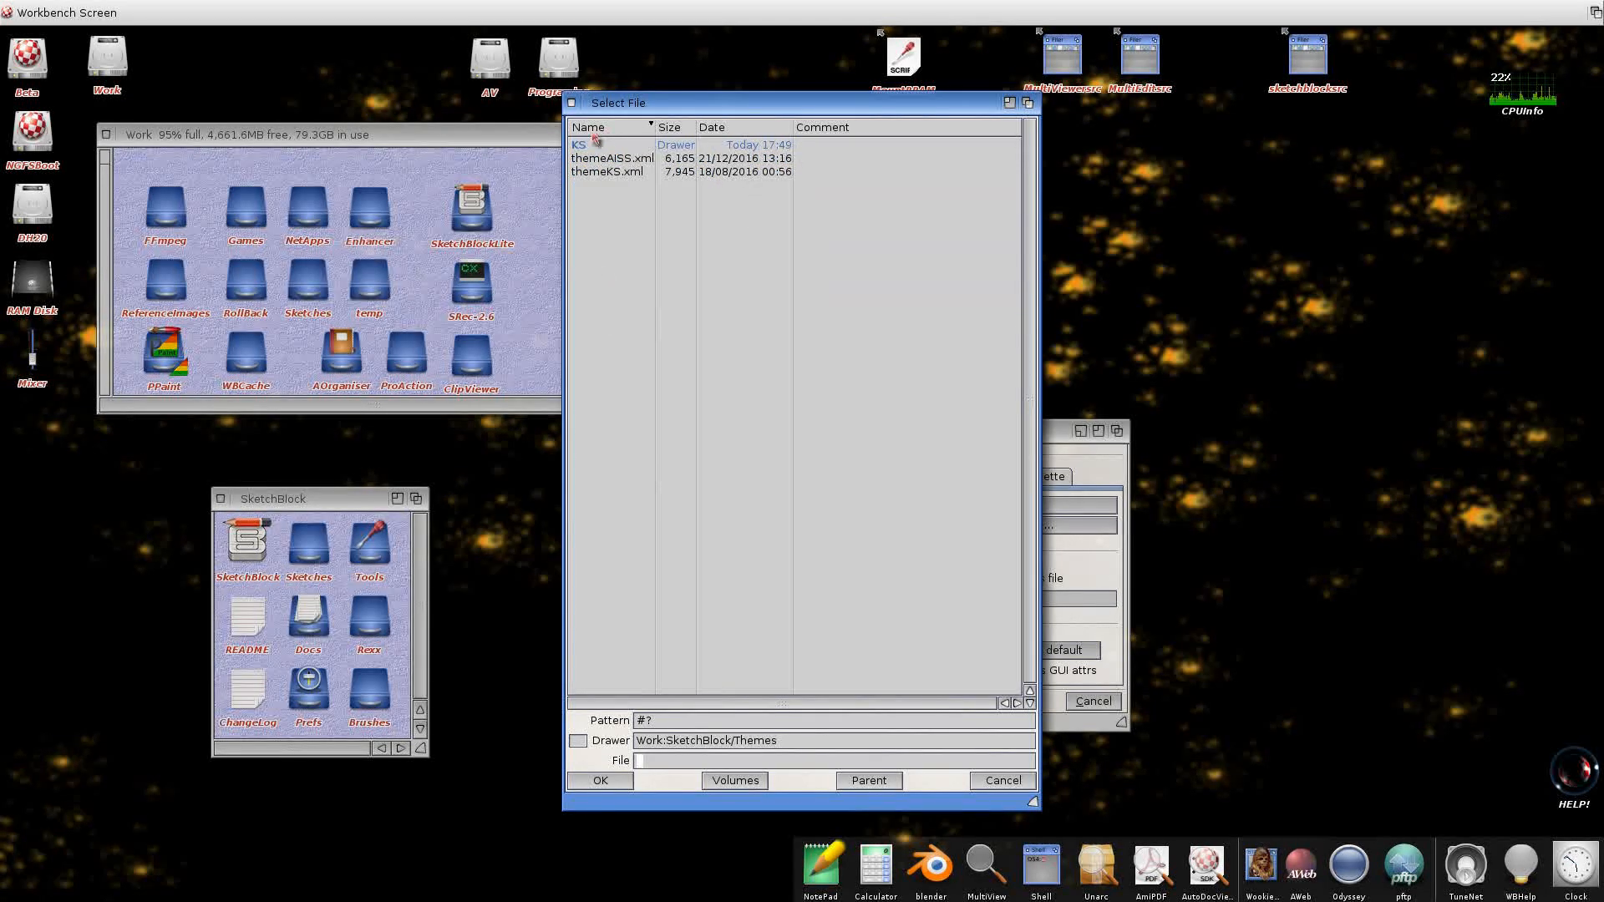
{"action": "double_click", "coordinate": [597, 145]}
{"action": "double_click", "coordinate": [603, 159]}
{"action": "double_click", "coordinate": [606, 160]}
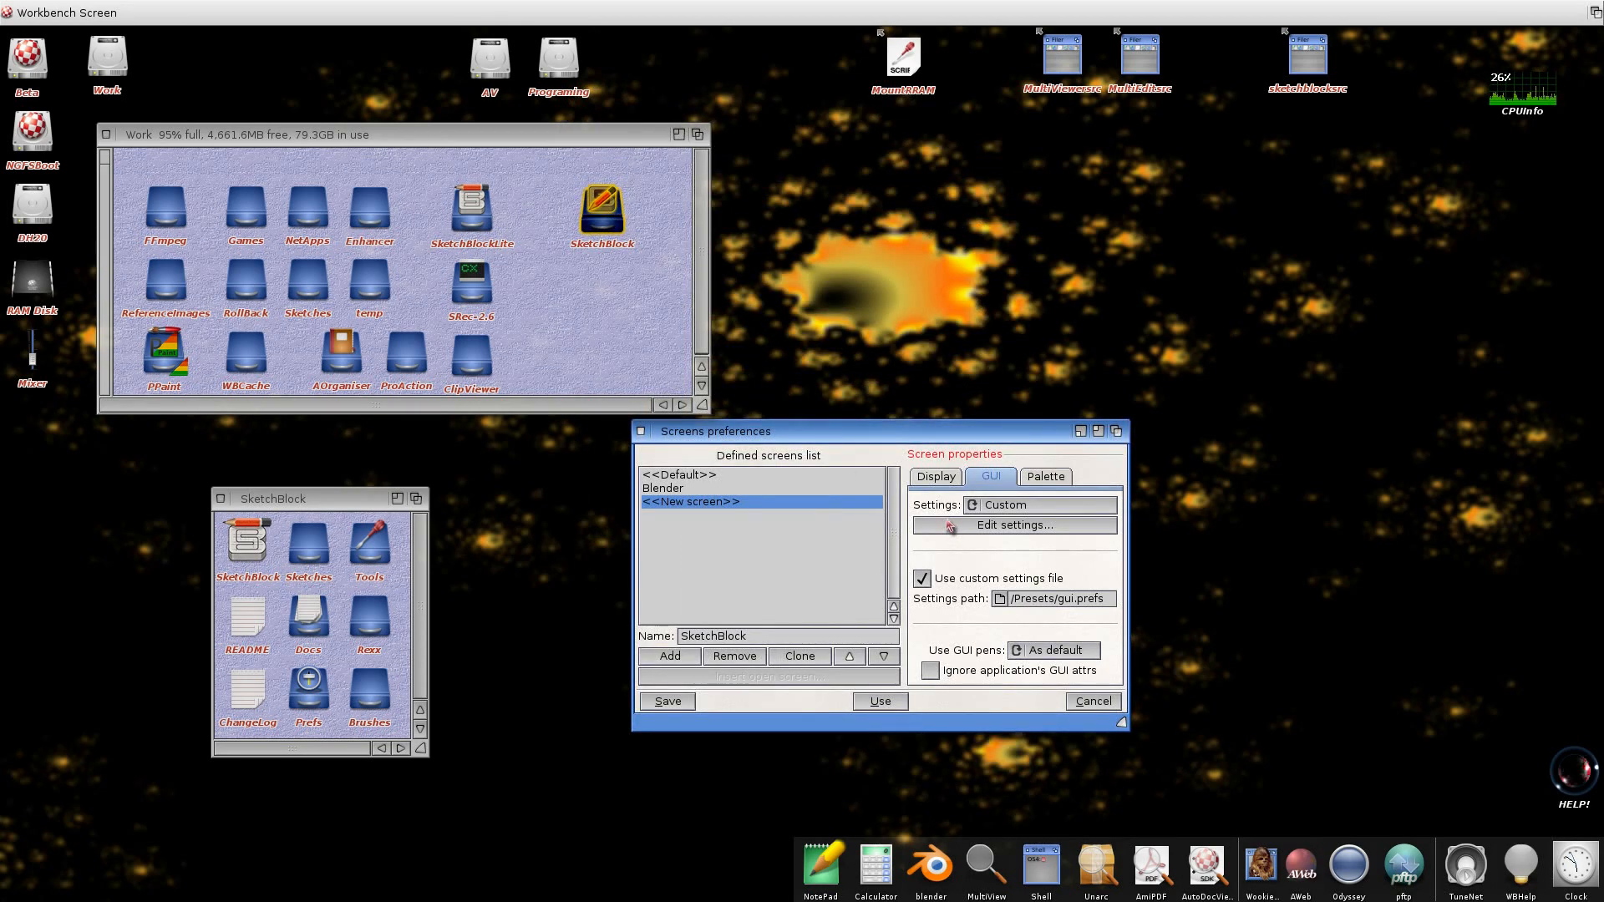
Confirm the SketchBlock screen name, and set its palette settings to Custom with a custom settings file enabled
{"action": "left_click", "coordinate": [783, 635]}
{"action": "key", "text": "Return"}
{"action": "left_click", "coordinate": [1044, 478]}
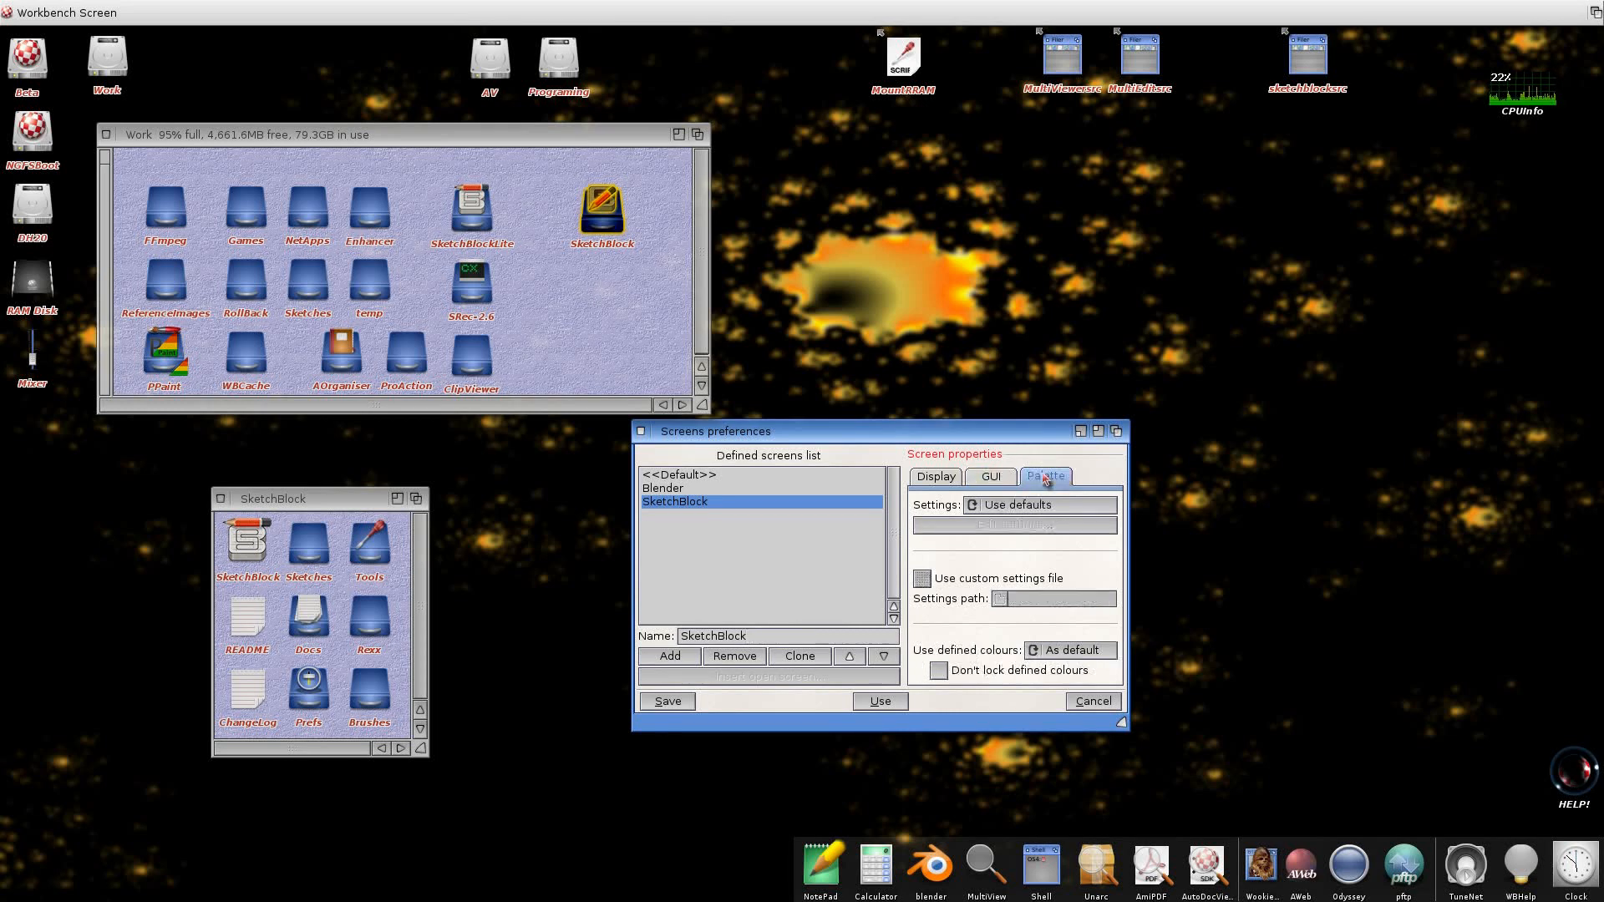
{"action": "left_click_drag", "start_coordinate": [1012, 504], "coordinate": [1015, 522]}
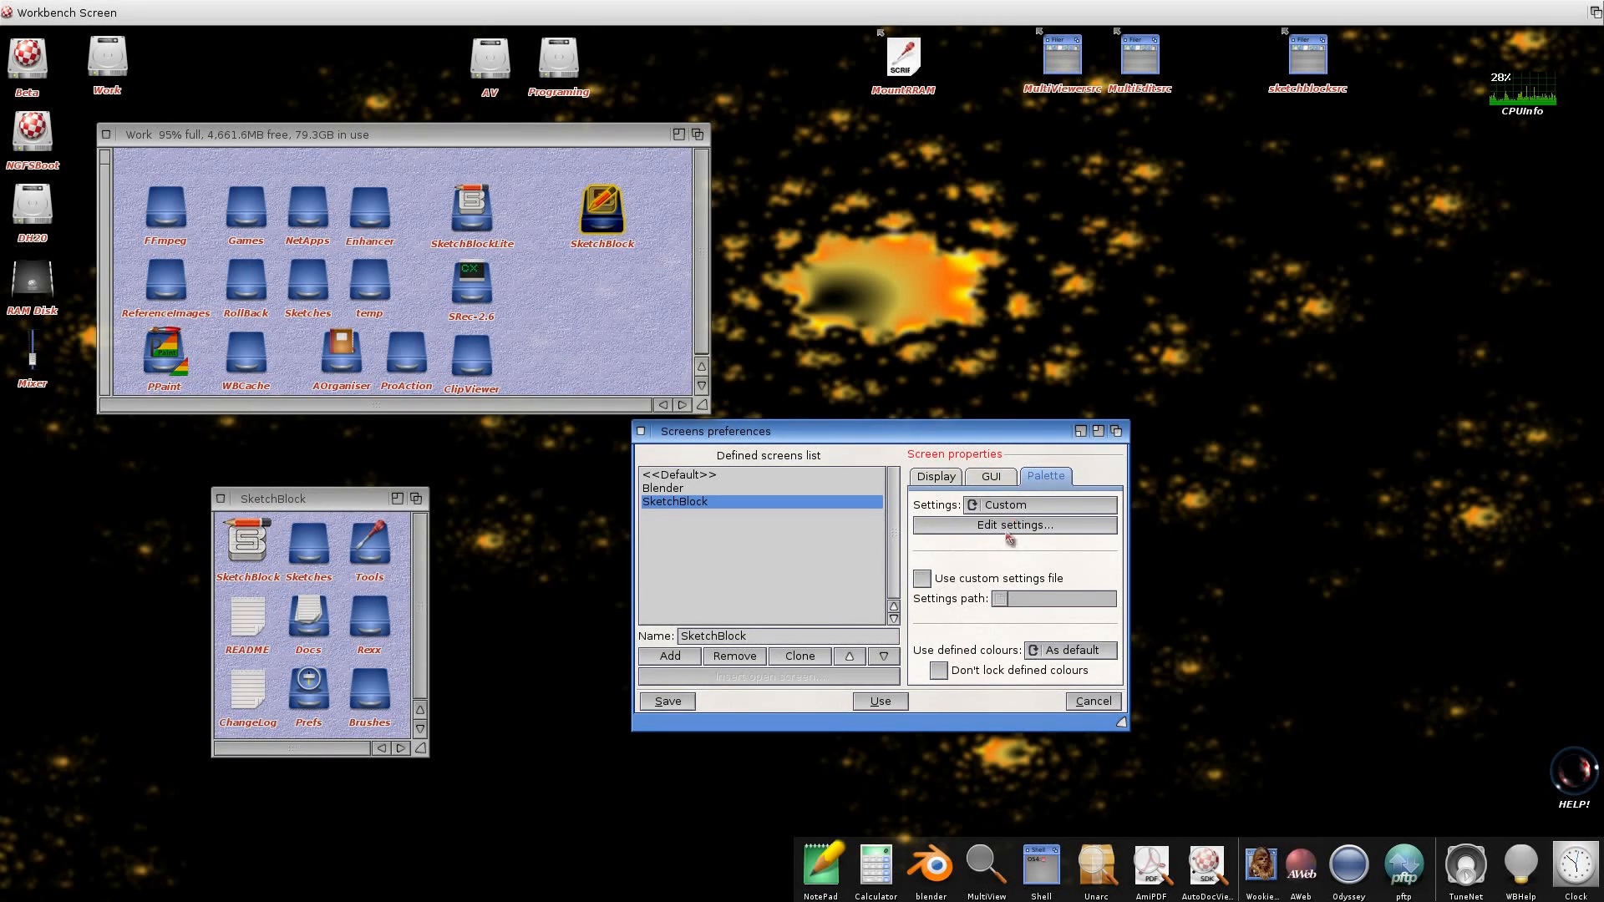
{"action": "left_click", "coordinate": [922, 579]}
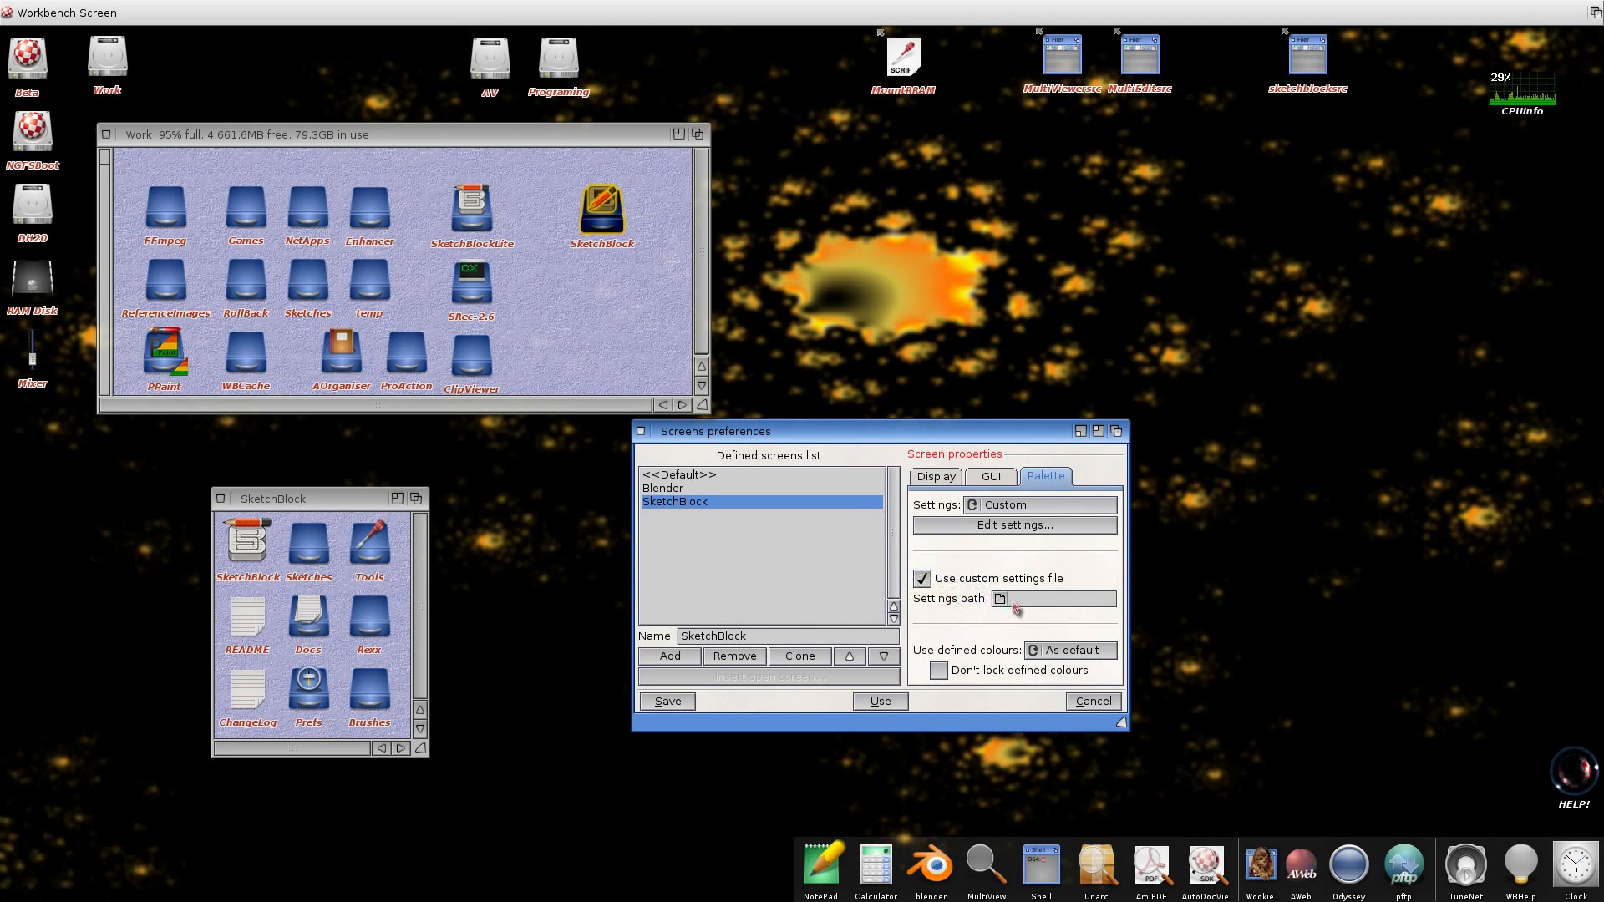
Set the palette settings path to palette.prefs in the Presets drawer of Work:SketchBlock/Themes/KS and put the screens preferences into use
{"action": "left_click", "coordinate": [999, 599]}
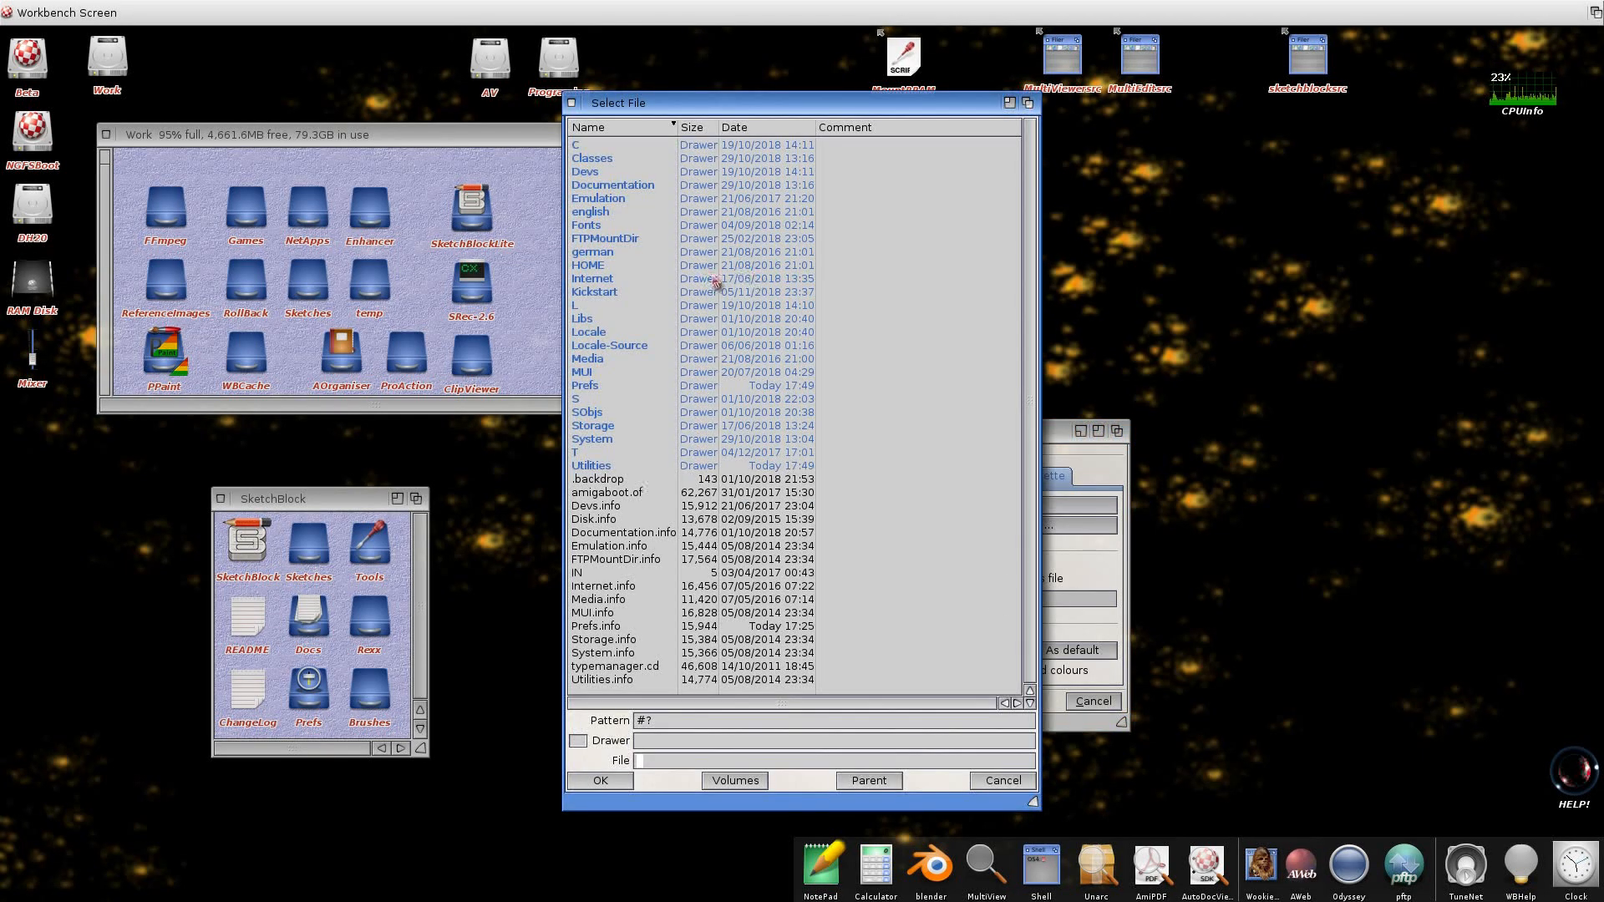
{"action": "left_click", "coordinate": [473, 224]}
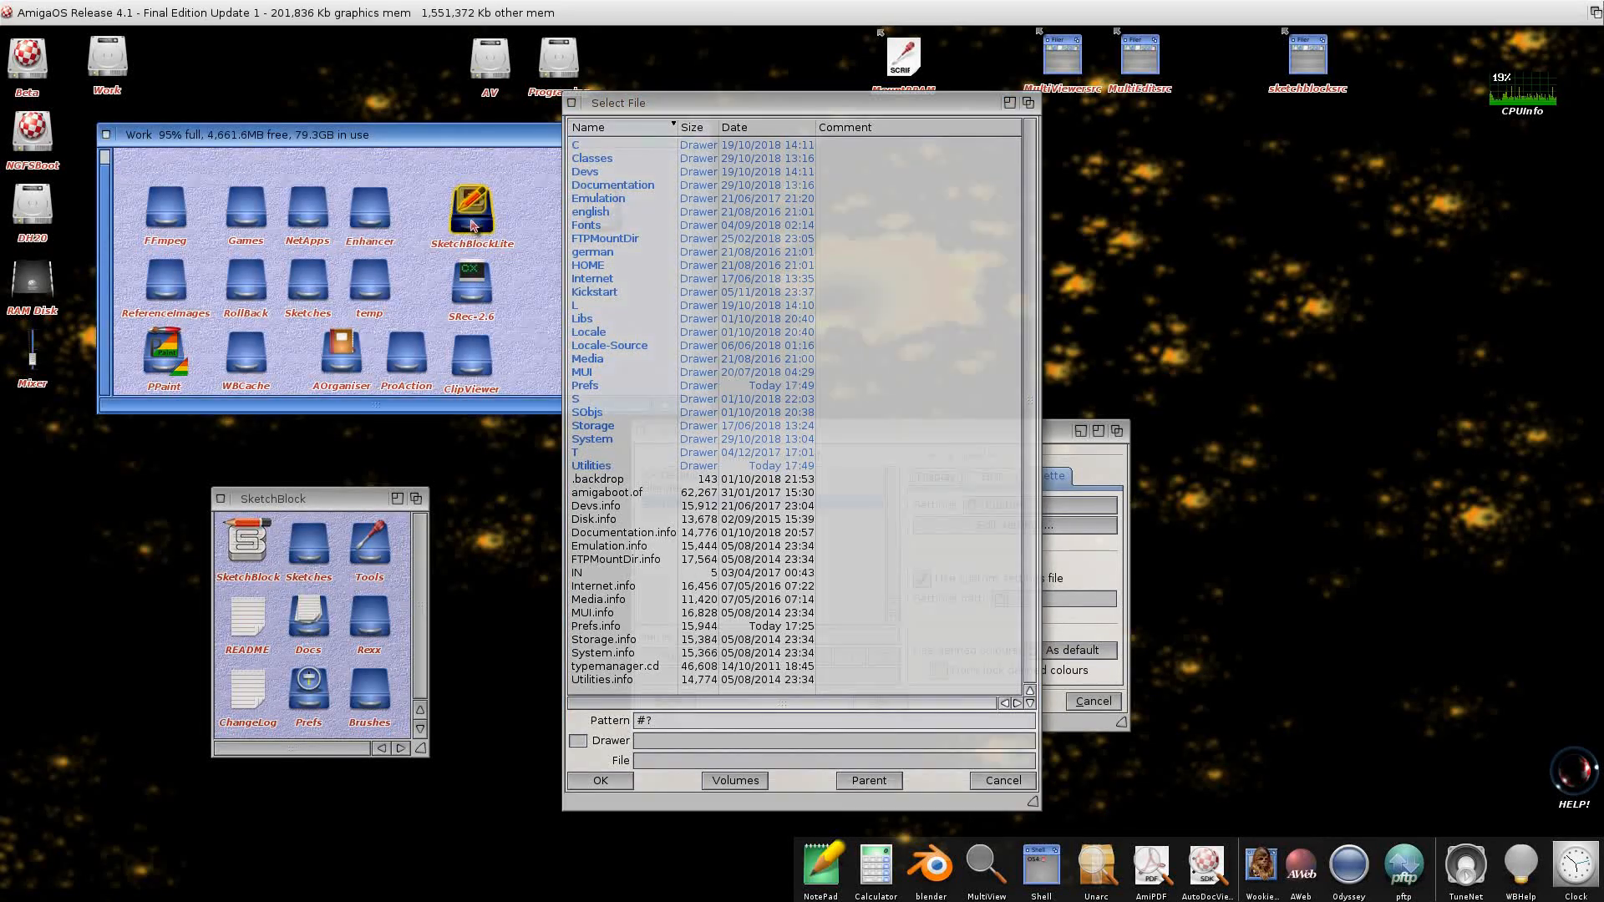
{"action": "double_click", "coordinate": [544, 240]}
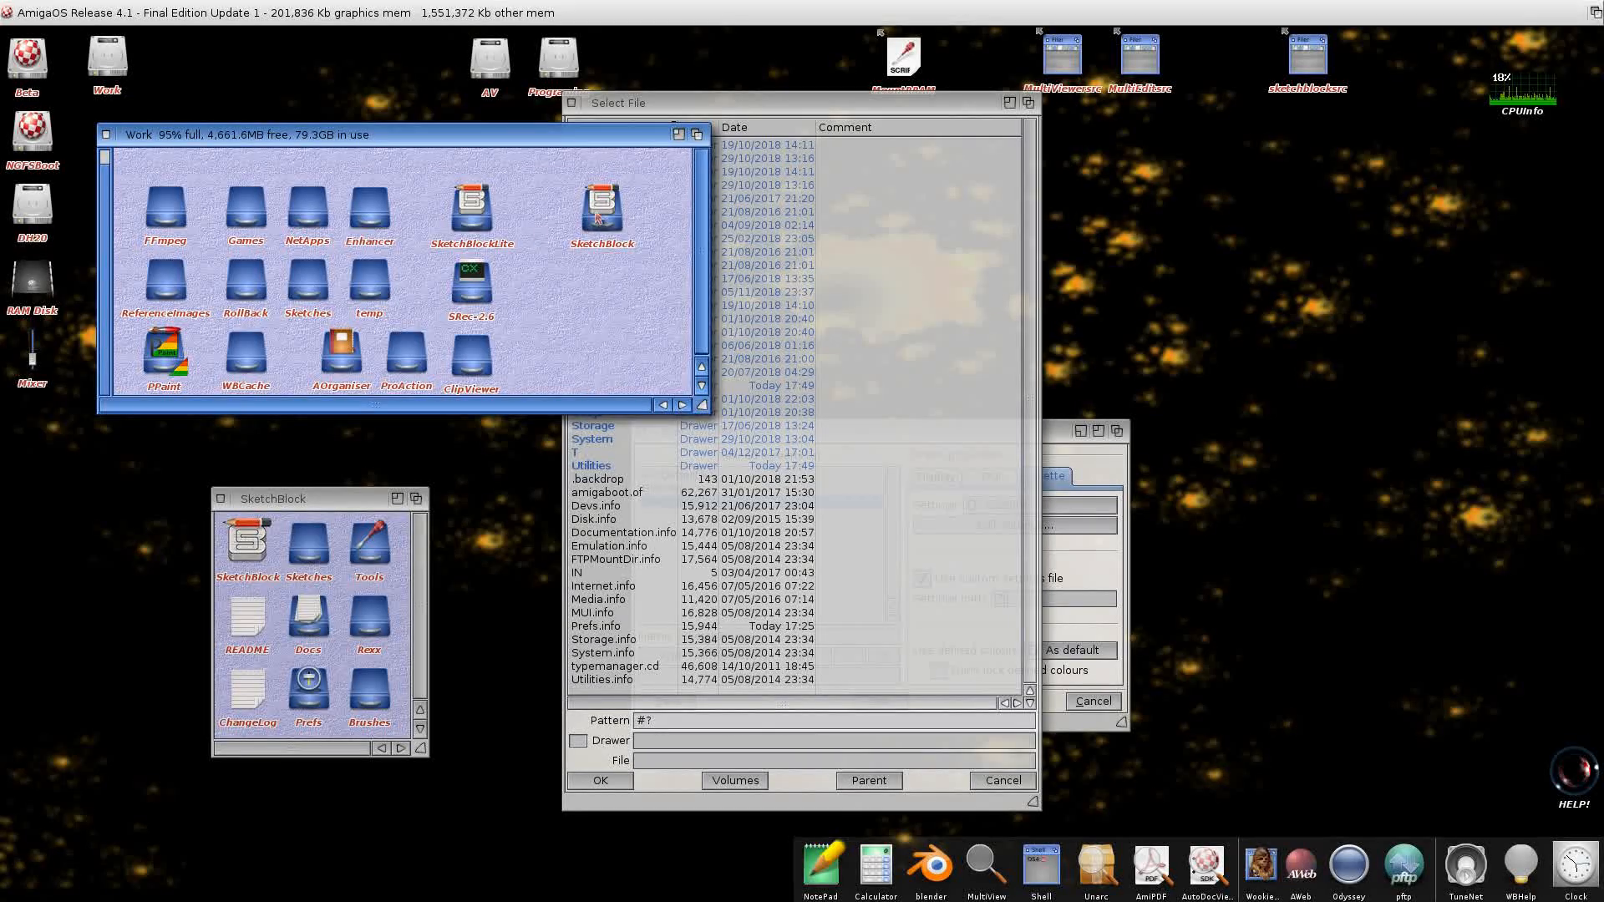
{"action": "mouse_move", "coordinate": [596, 212]}
{"action": "left_mouse_down"}
{"action": "mouse_move", "coordinate": [794, 264]}
{"action": "mouse_move", "coordinate": [756, 146]}
{"action": "left_mouse_up"}
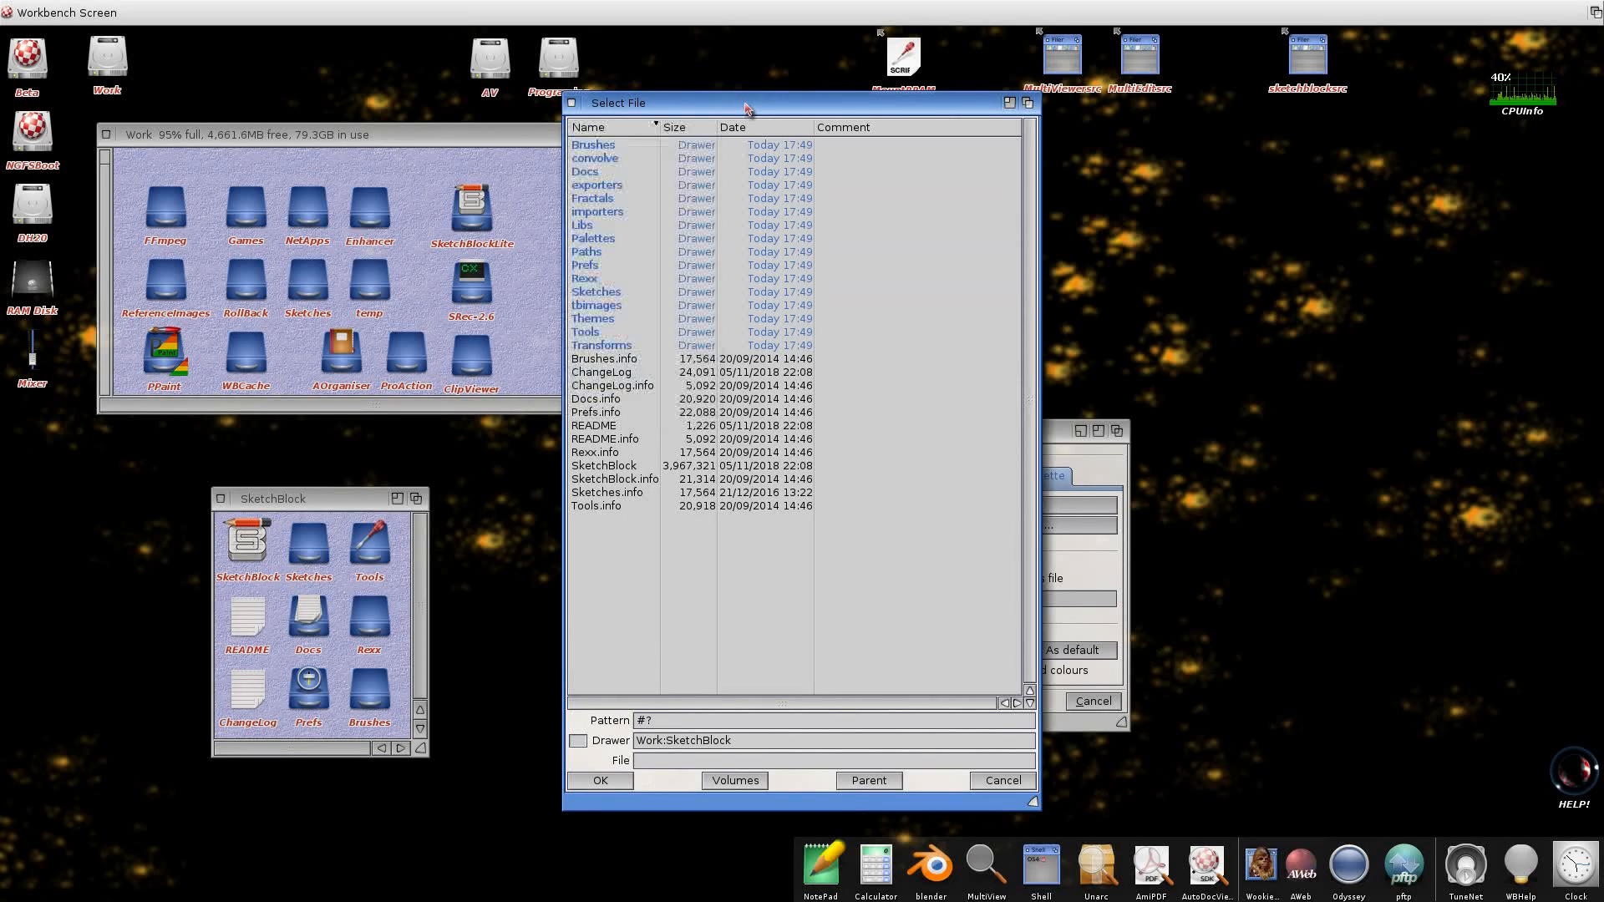
{"action": "double_click", "coordinate": [607, 321]}
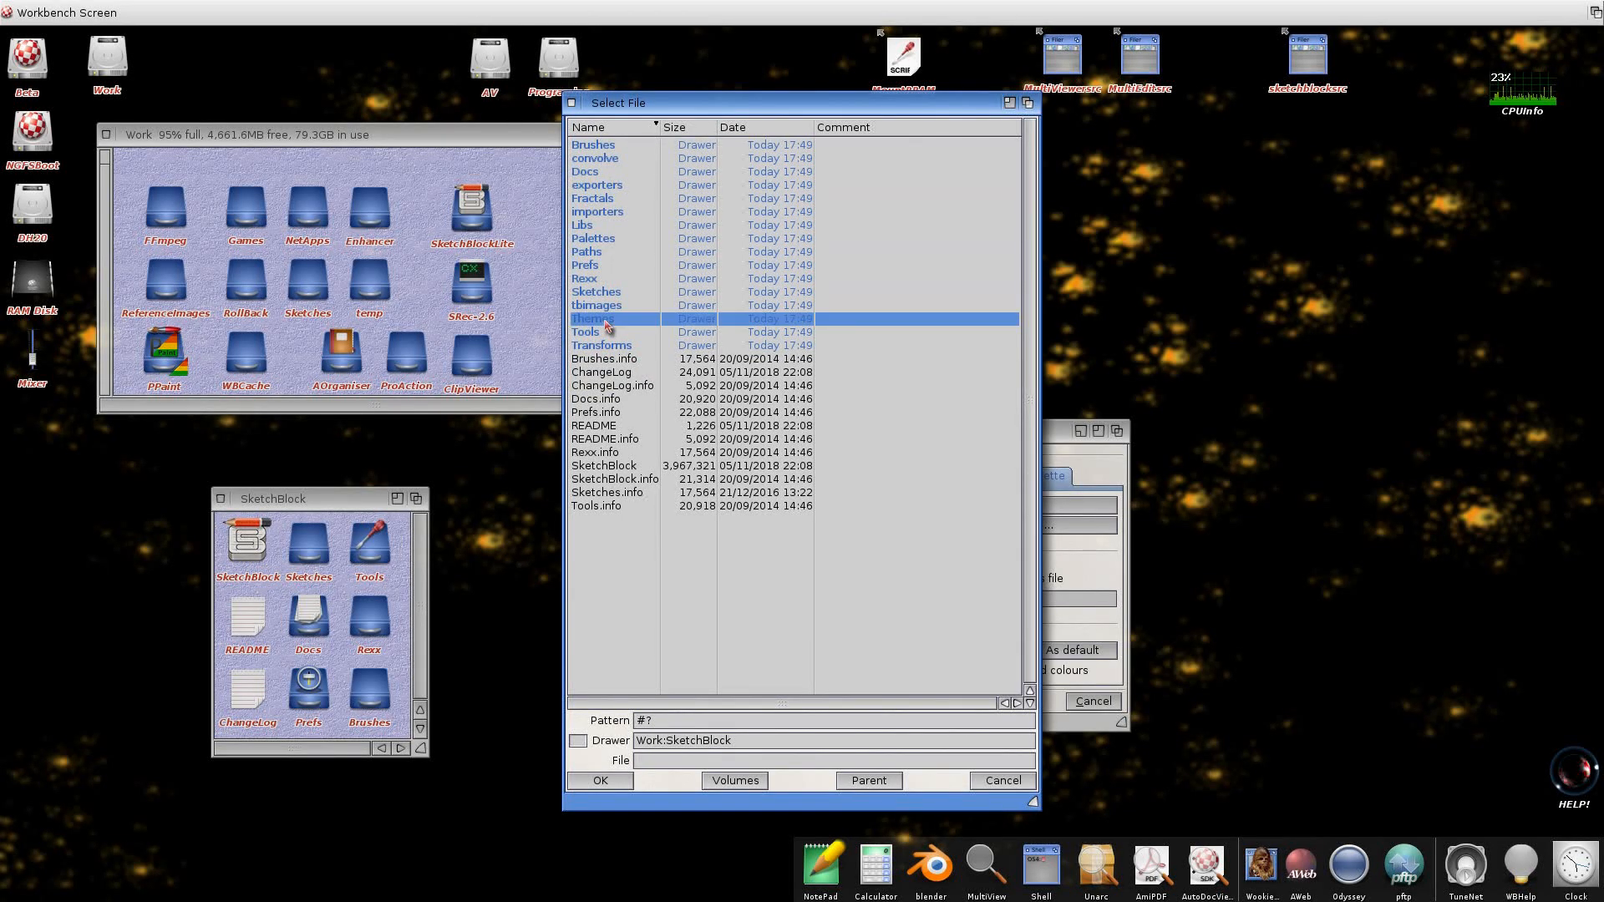
{"action": "double_click", "coordinate": [607, 146]}
{"action": "double_click", "coordinate": [605, 159]}
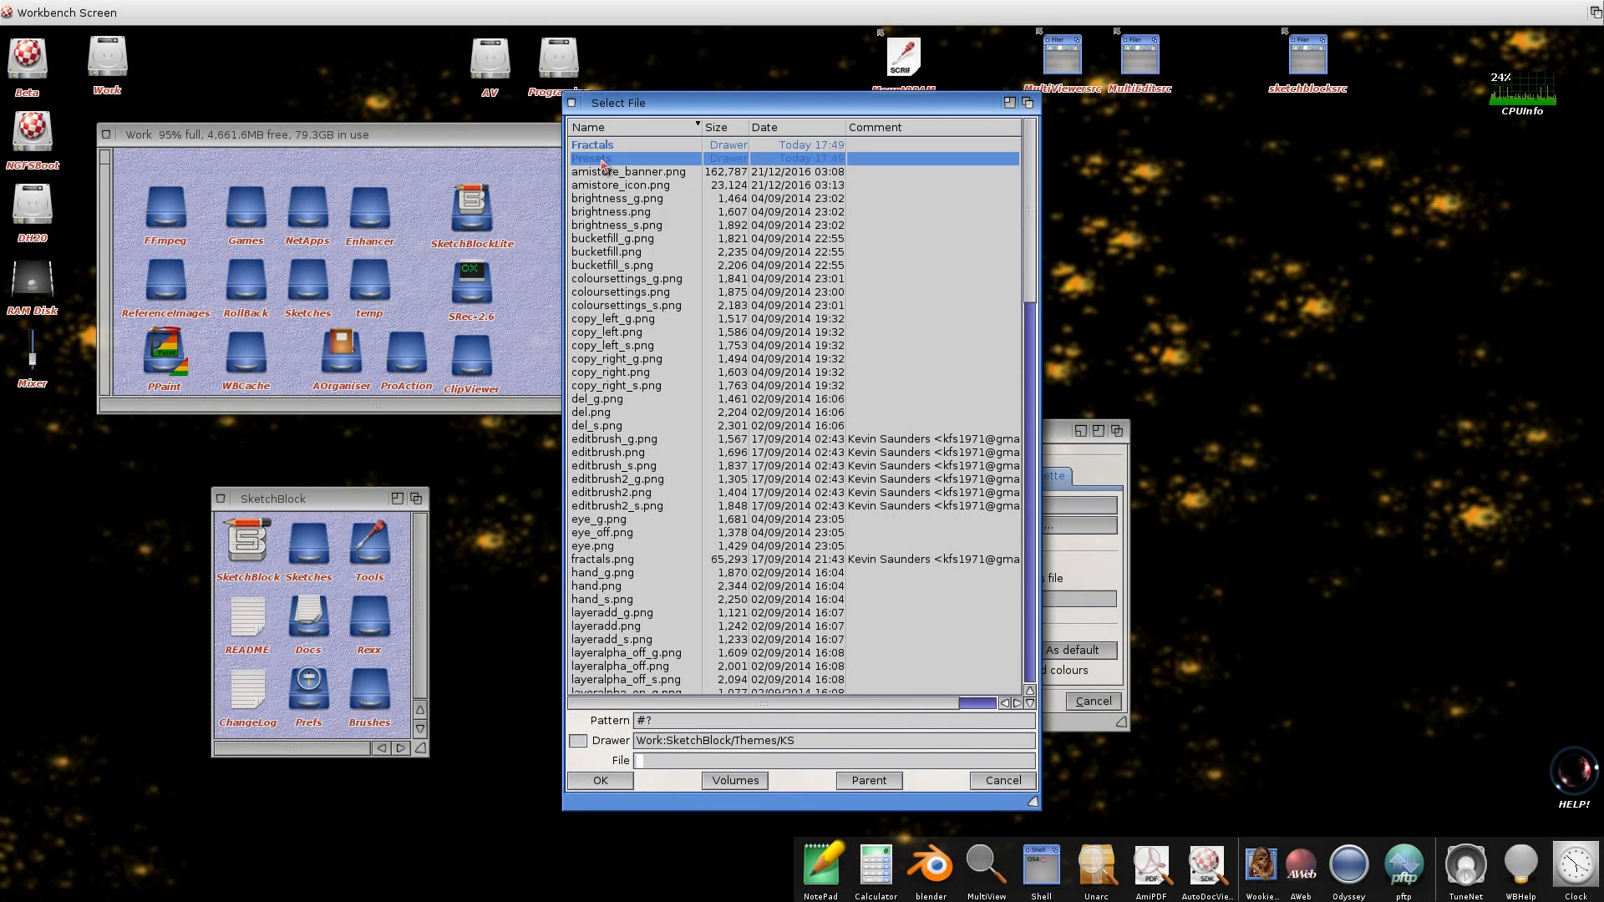
{"action": "double_click", "coordinate": [597, 178]}
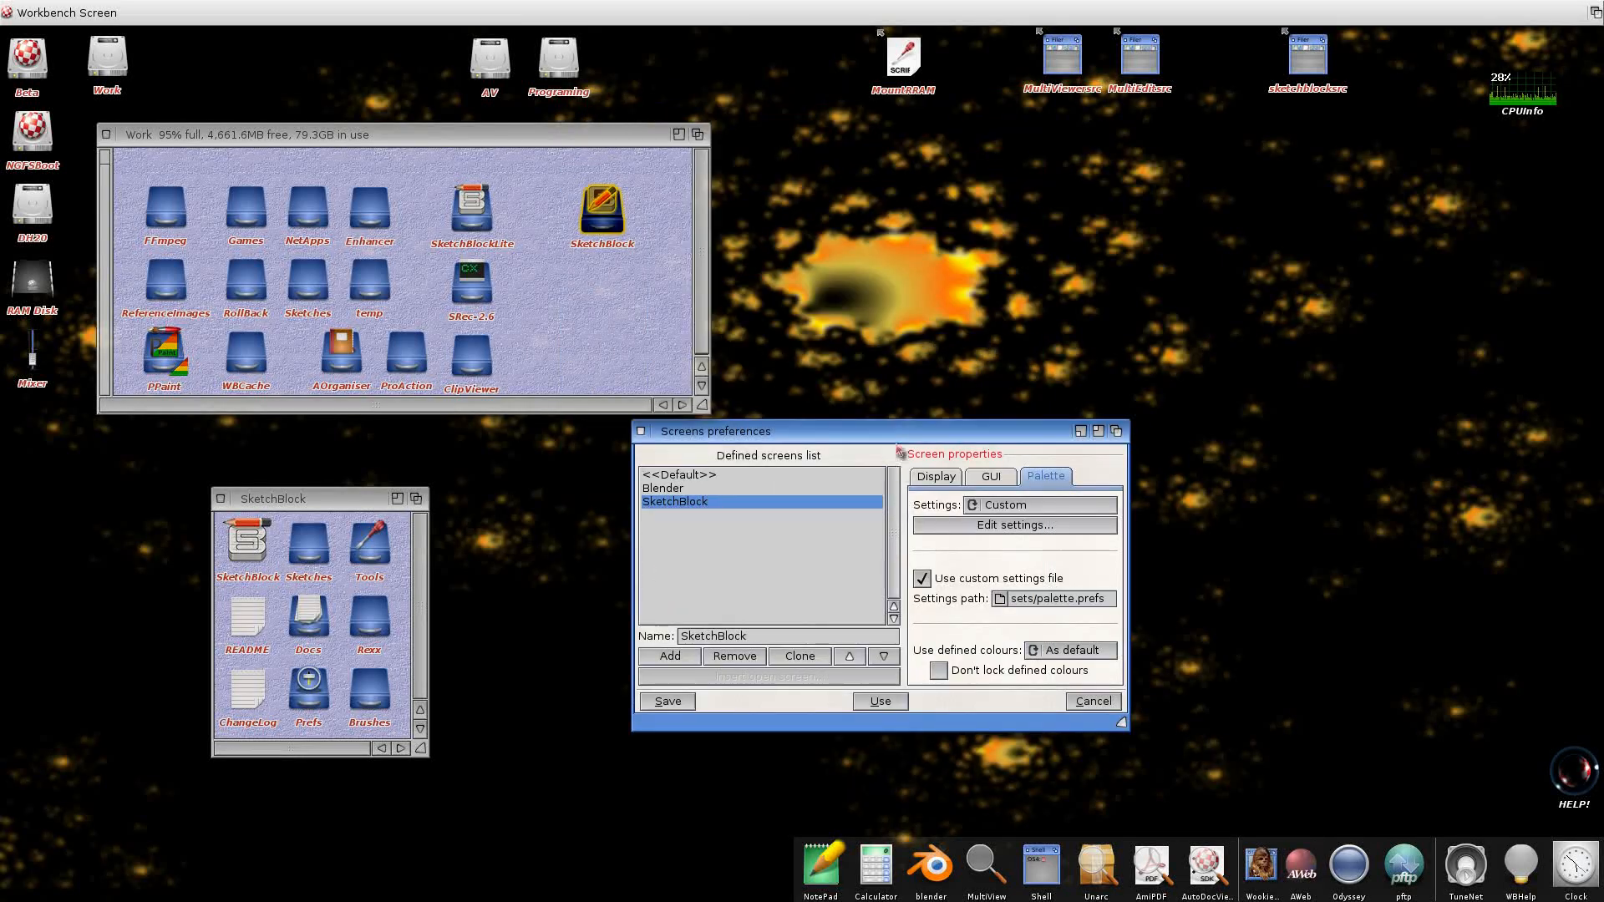
{"action": "left_click_drag", "start_coordinate": [896, 428], "coordinate": [903, 406]}
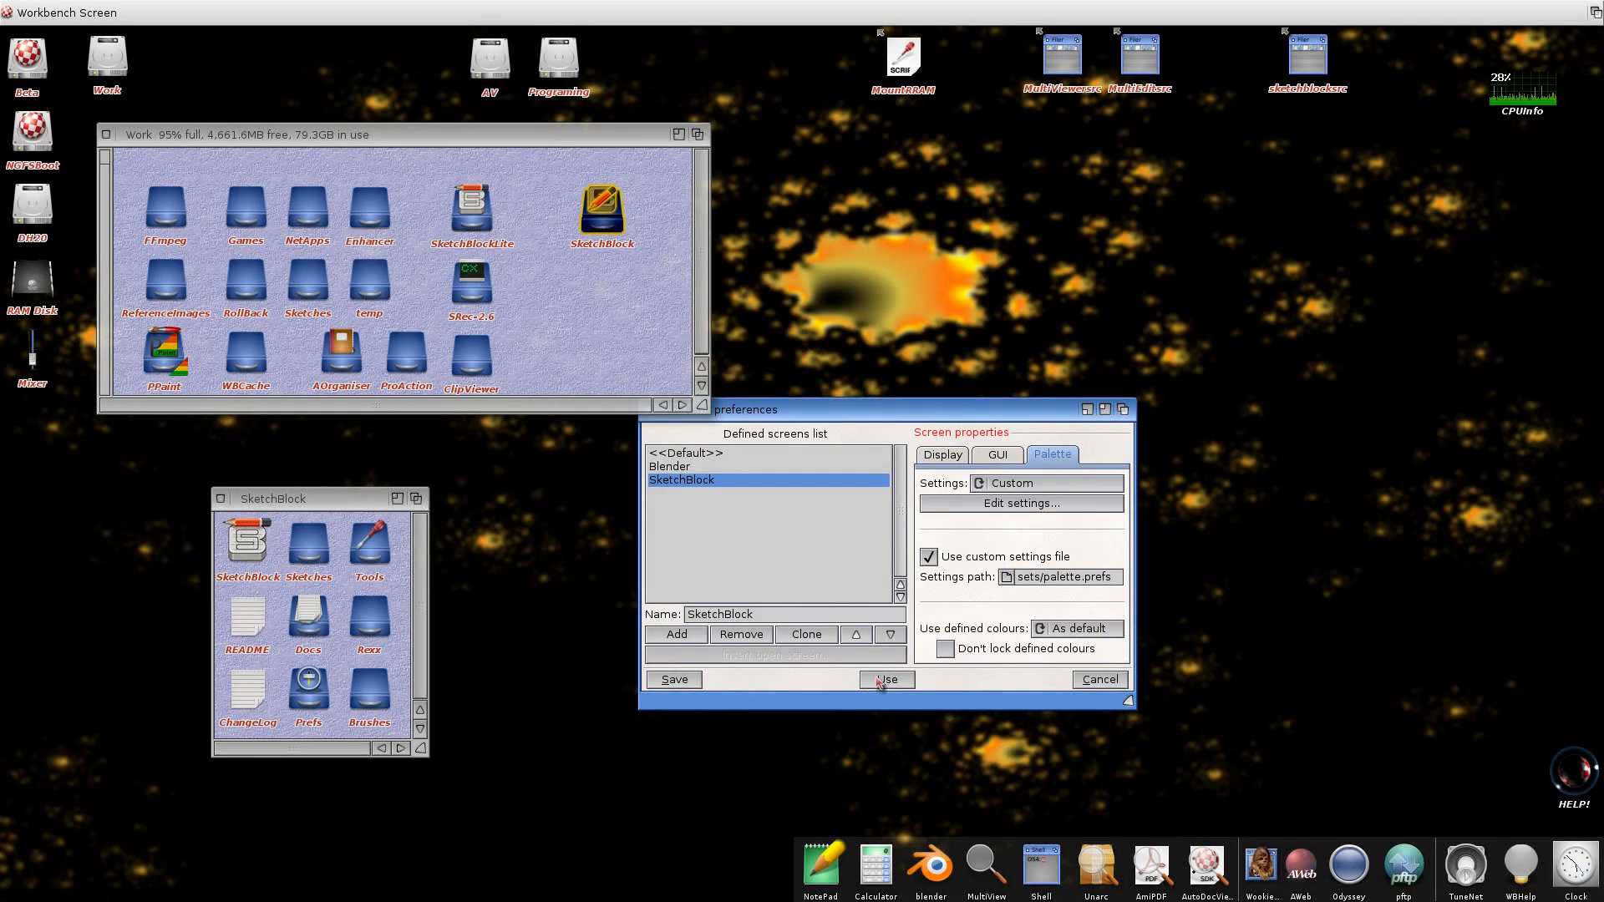
{"action": "left_click", "coordinate": [880, 682]}
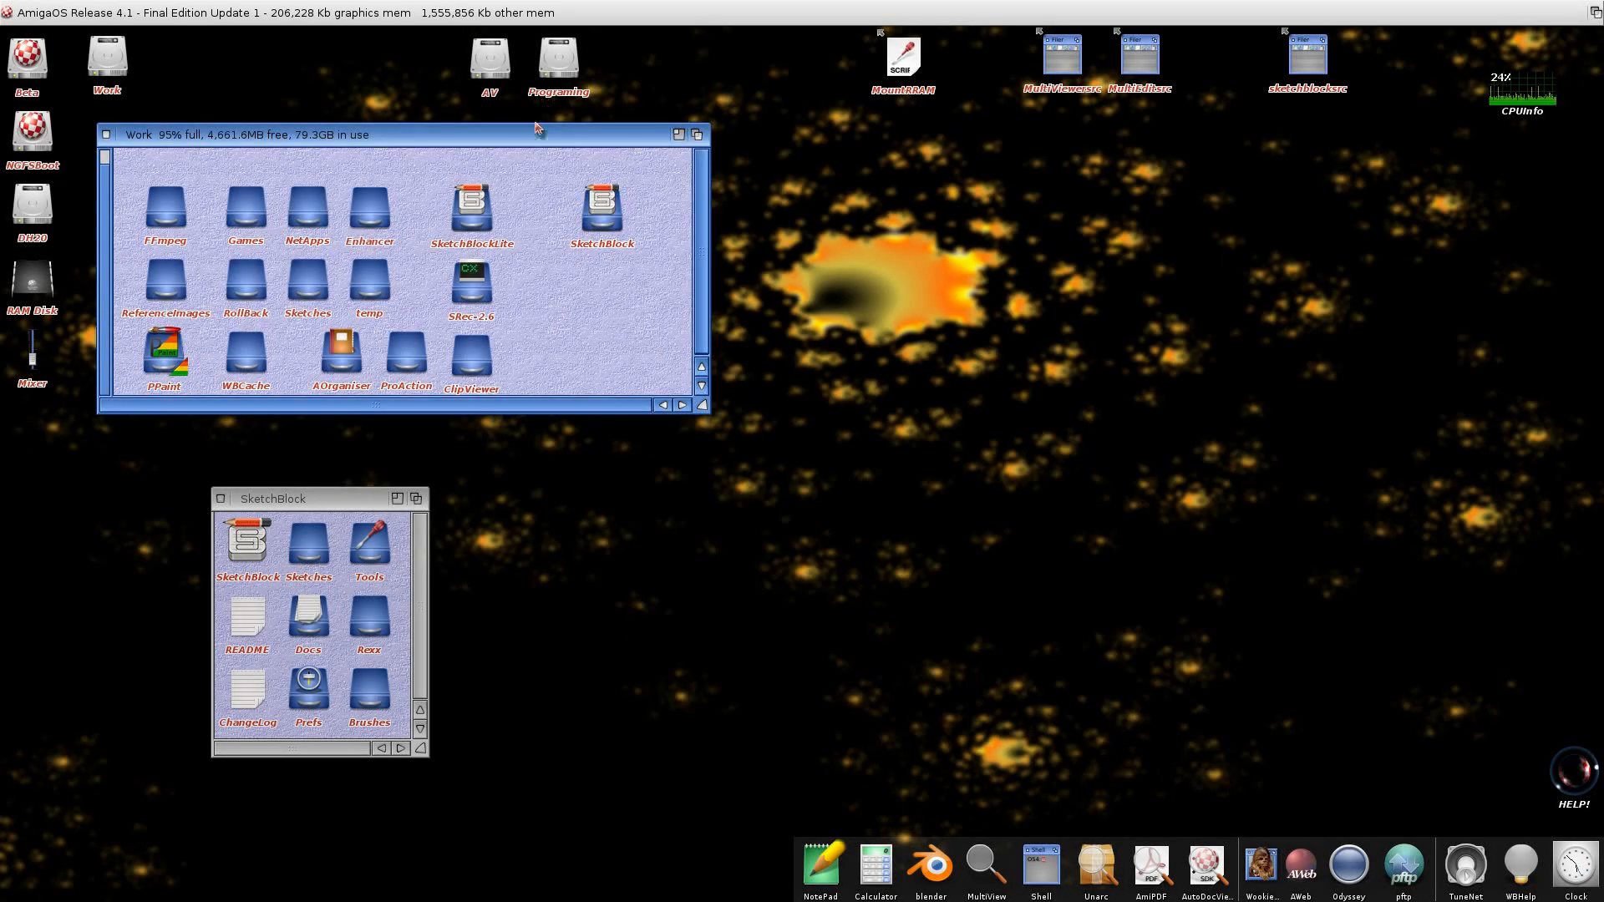
Reposition the Work and SketchBlock drawer windows, and launch SketchBlock from its own drawer
{"action": "left_click_drag", "start_coordinate": [536, 127], "coordinate": [611, 122]}
{"action": "left_click_drag", "start_coordinate": [314, 505], "coordinate": [289, 519]}
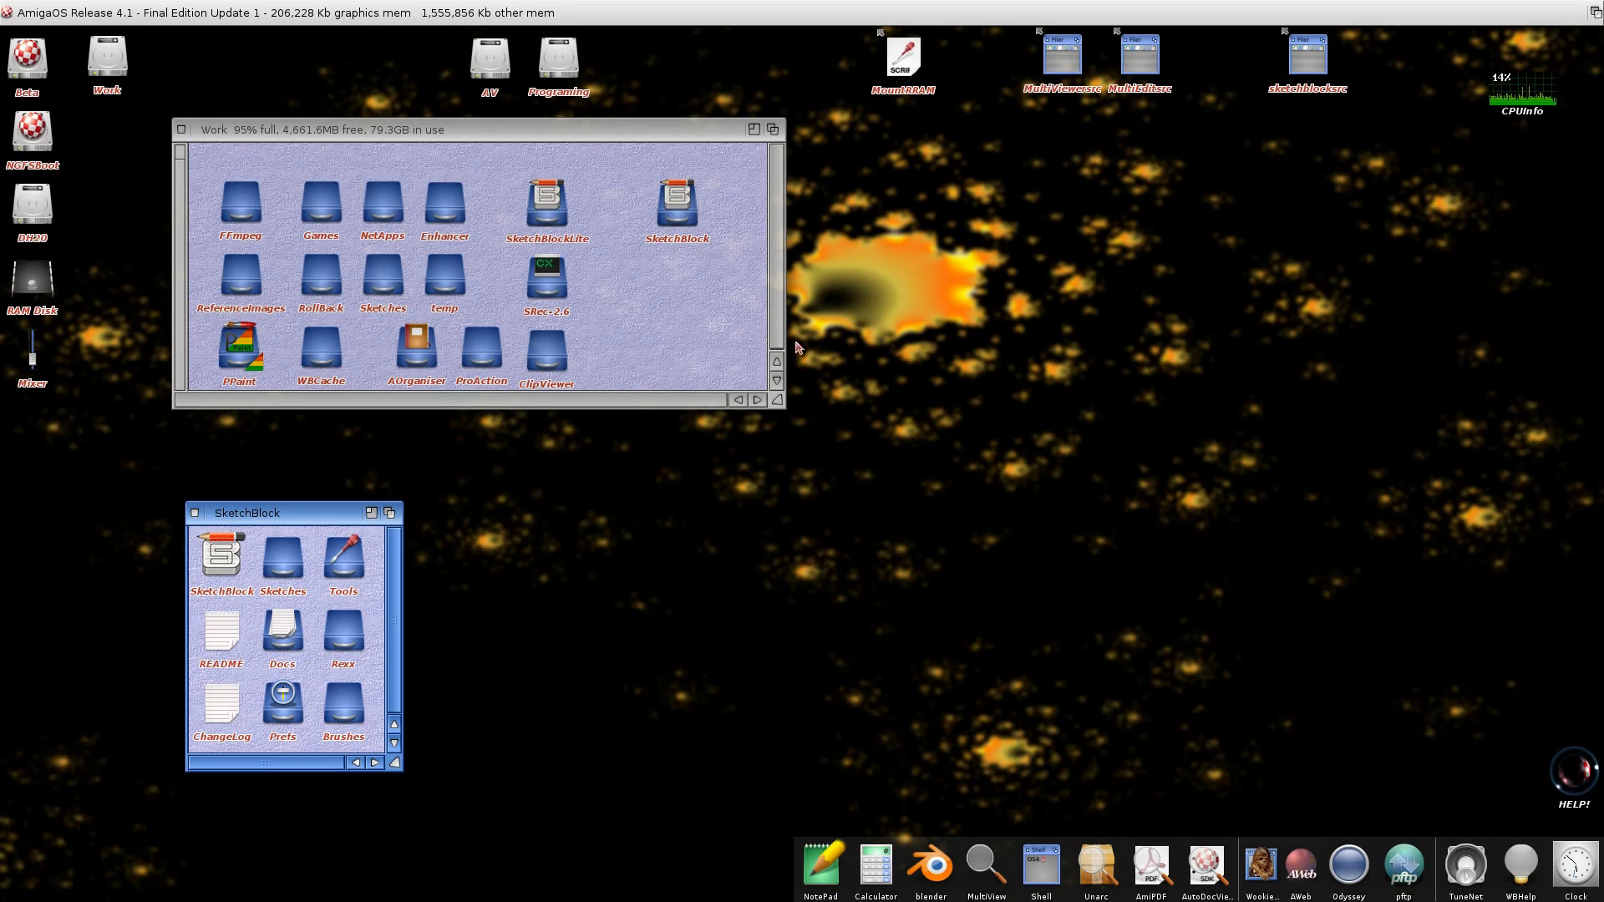
{"action": "left_click", "coordinate": [614, 293]}
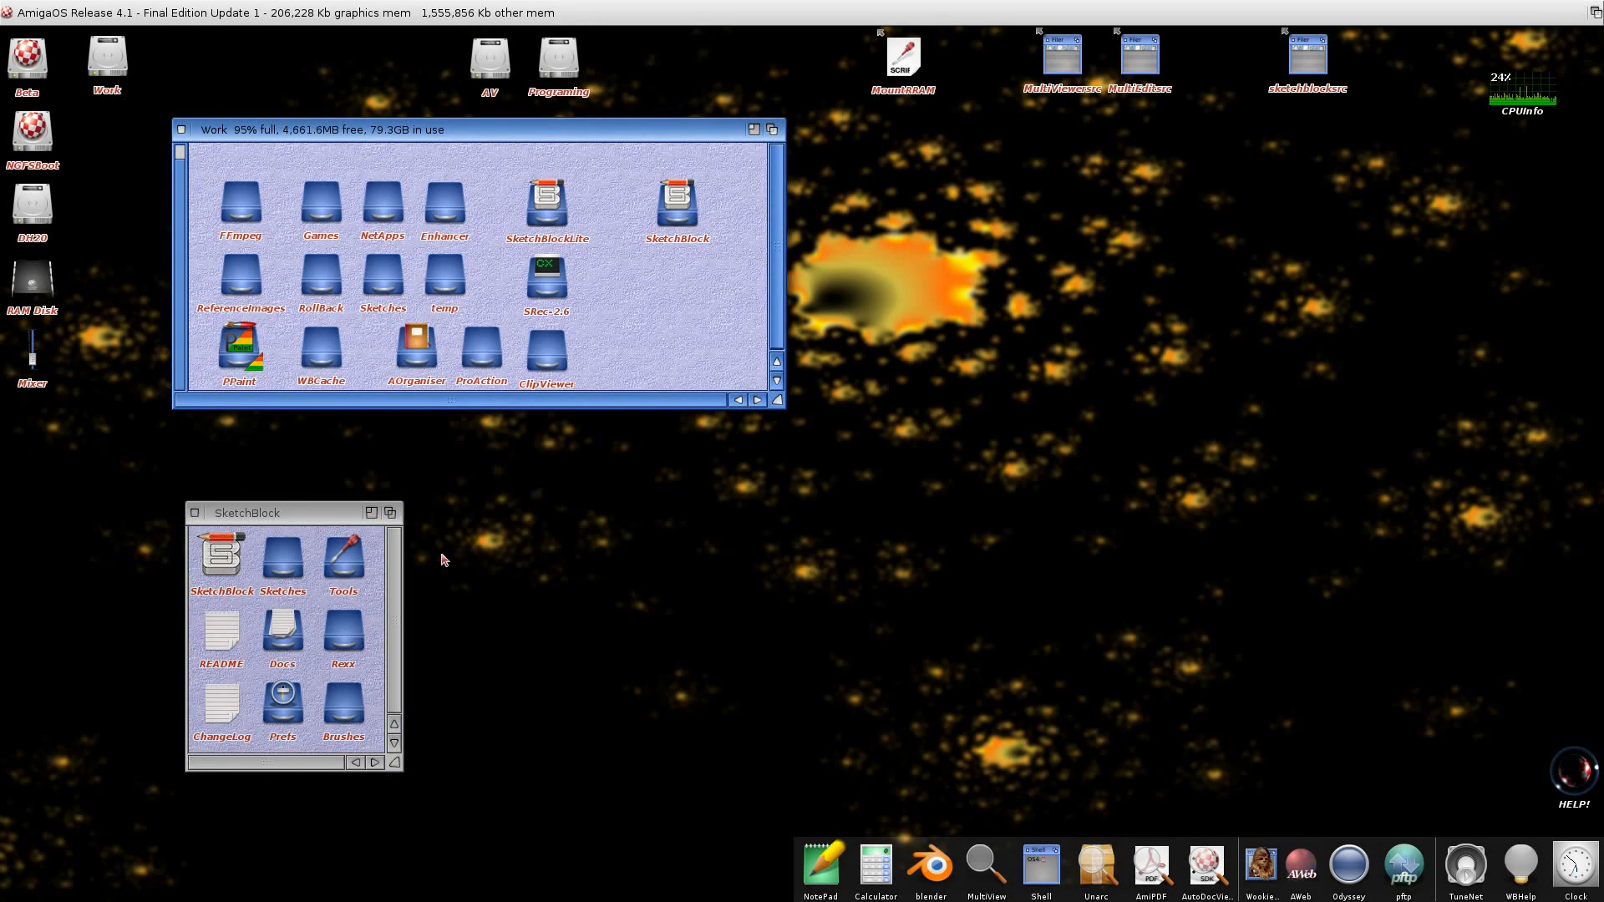
{"action": "double_click", "coordinate": [221, 556]}
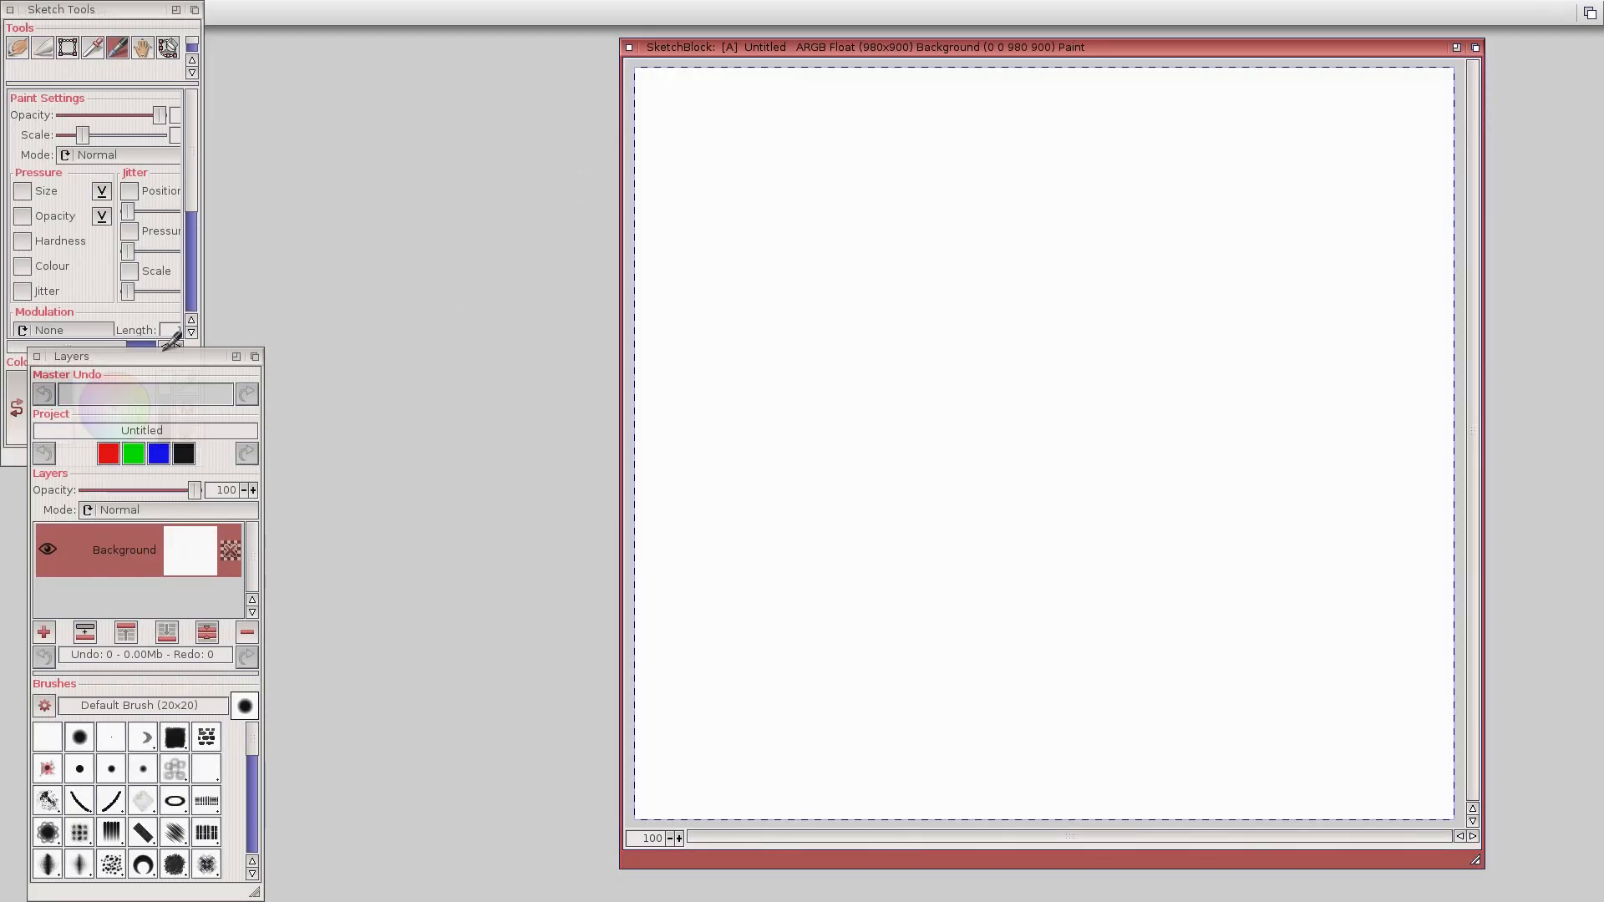
Enlarge the Sketch Tools window until all paint settings fit, and arrange it, Layers and the canvas side by side below the screen bar
{"action": "mouse_move", "coordinate": [167, 357]}
{"action": "left_mouse_down"}
{"action": "mouse_move", "coordinate": [479, 209]}
{"action": "mouse_move", "coordinate": [479, 139]}
{"action": "left_mouse_up"}
{"action": "left_click", "coordinate": [750, 49]}
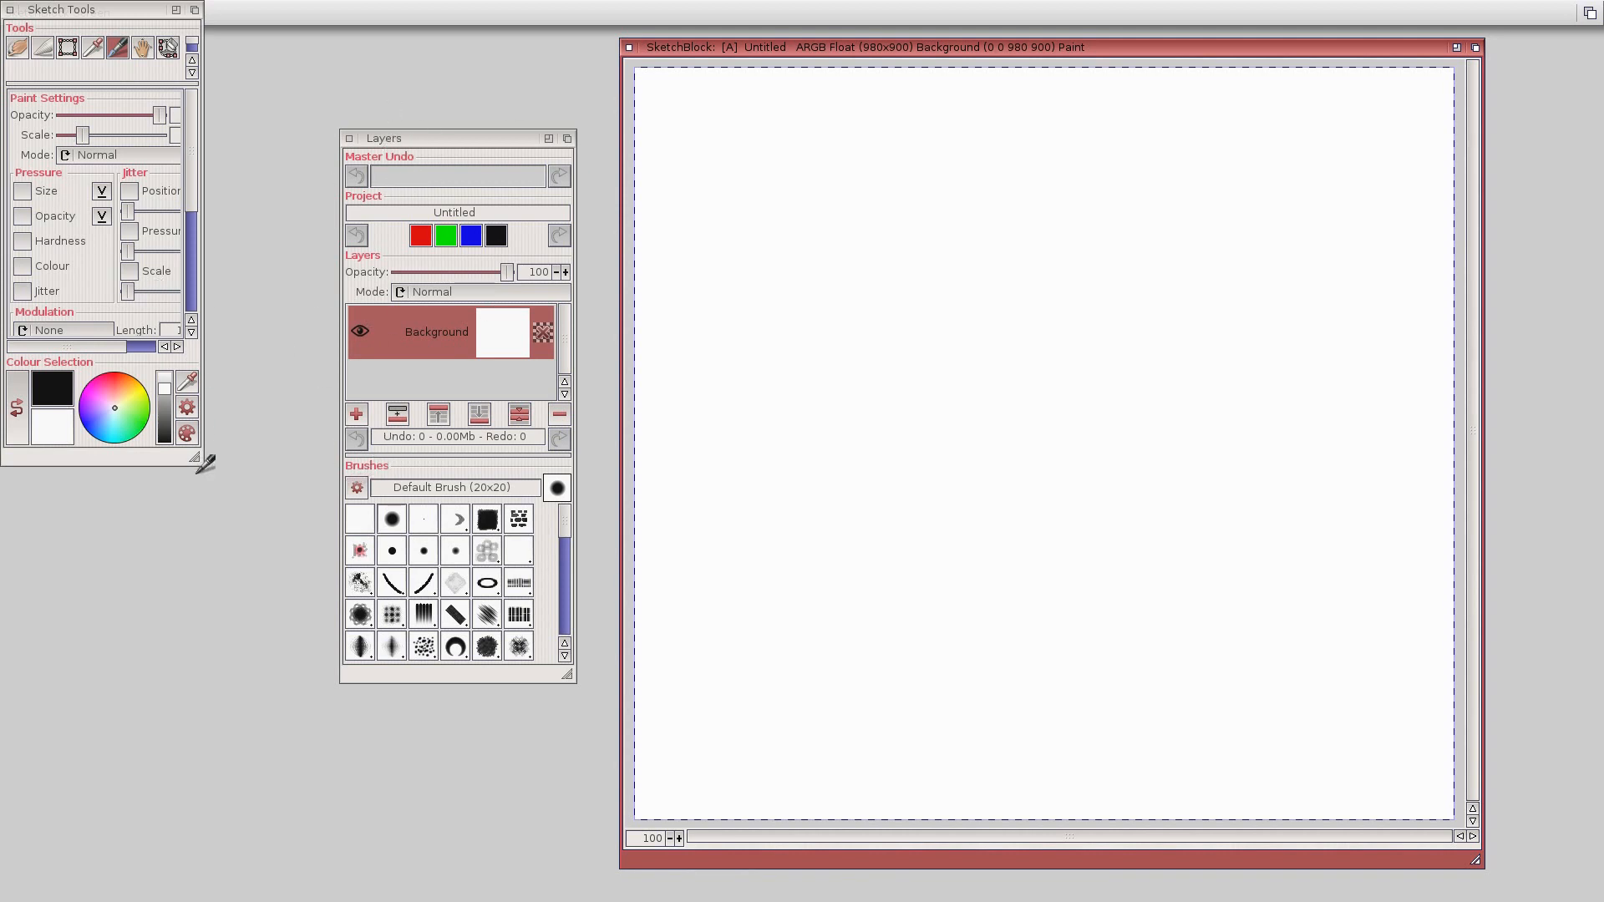
{"action": "left_click_drag", "start_coordinate": [196, 457], "coordinate": [222, 722]}
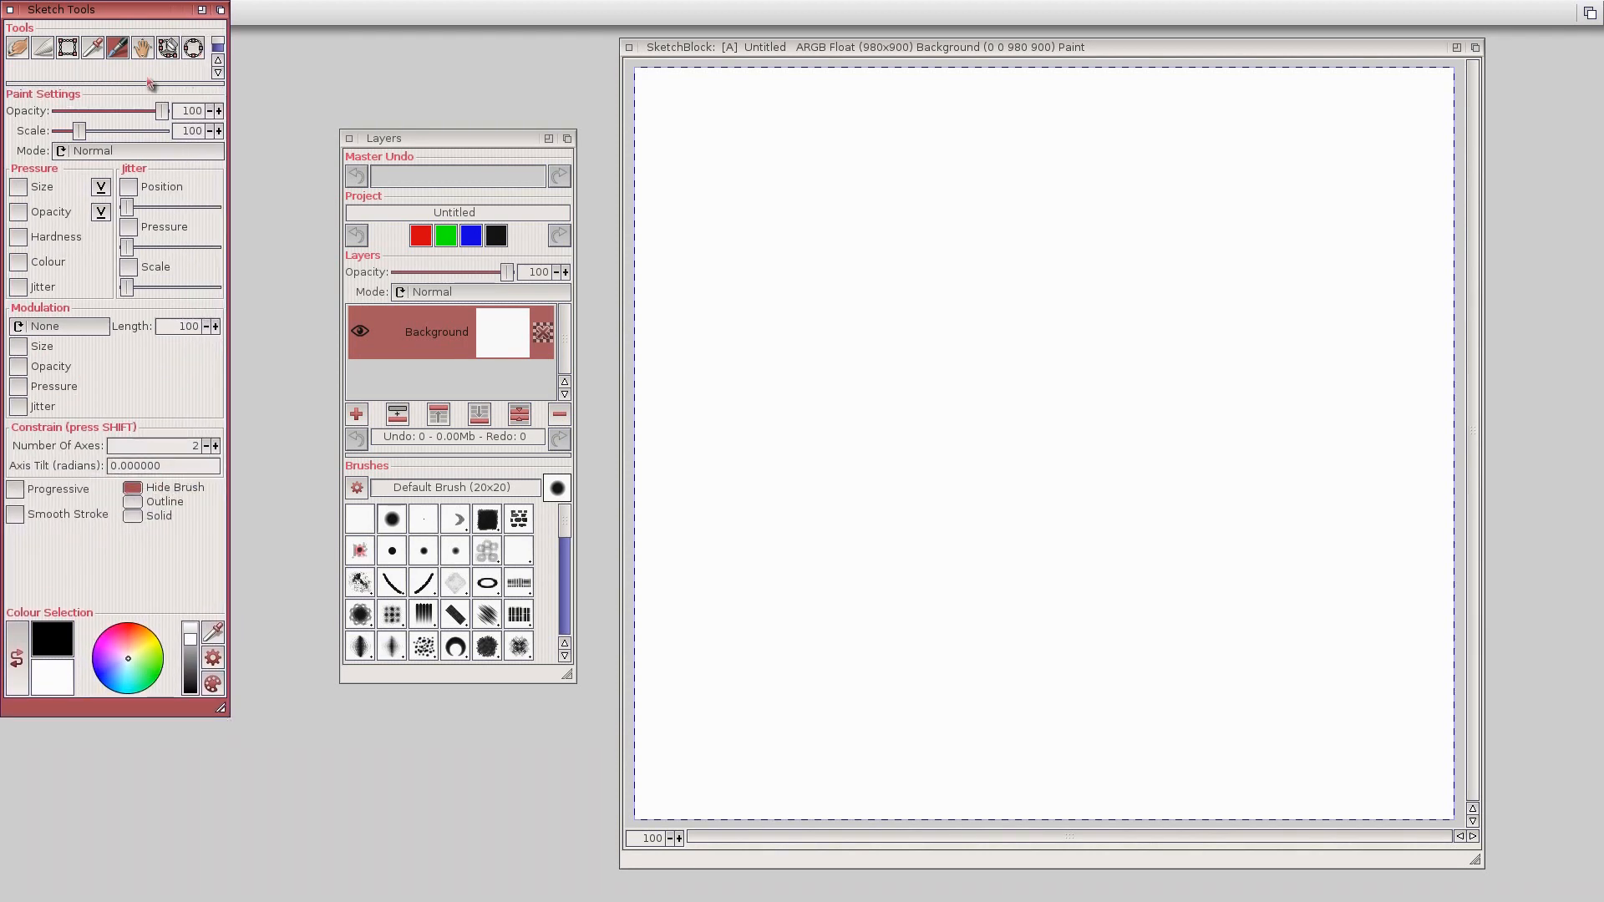
{"action": "left_click_drag", "start_coordinate": [72, 12], "coordinate": [72, 61]}
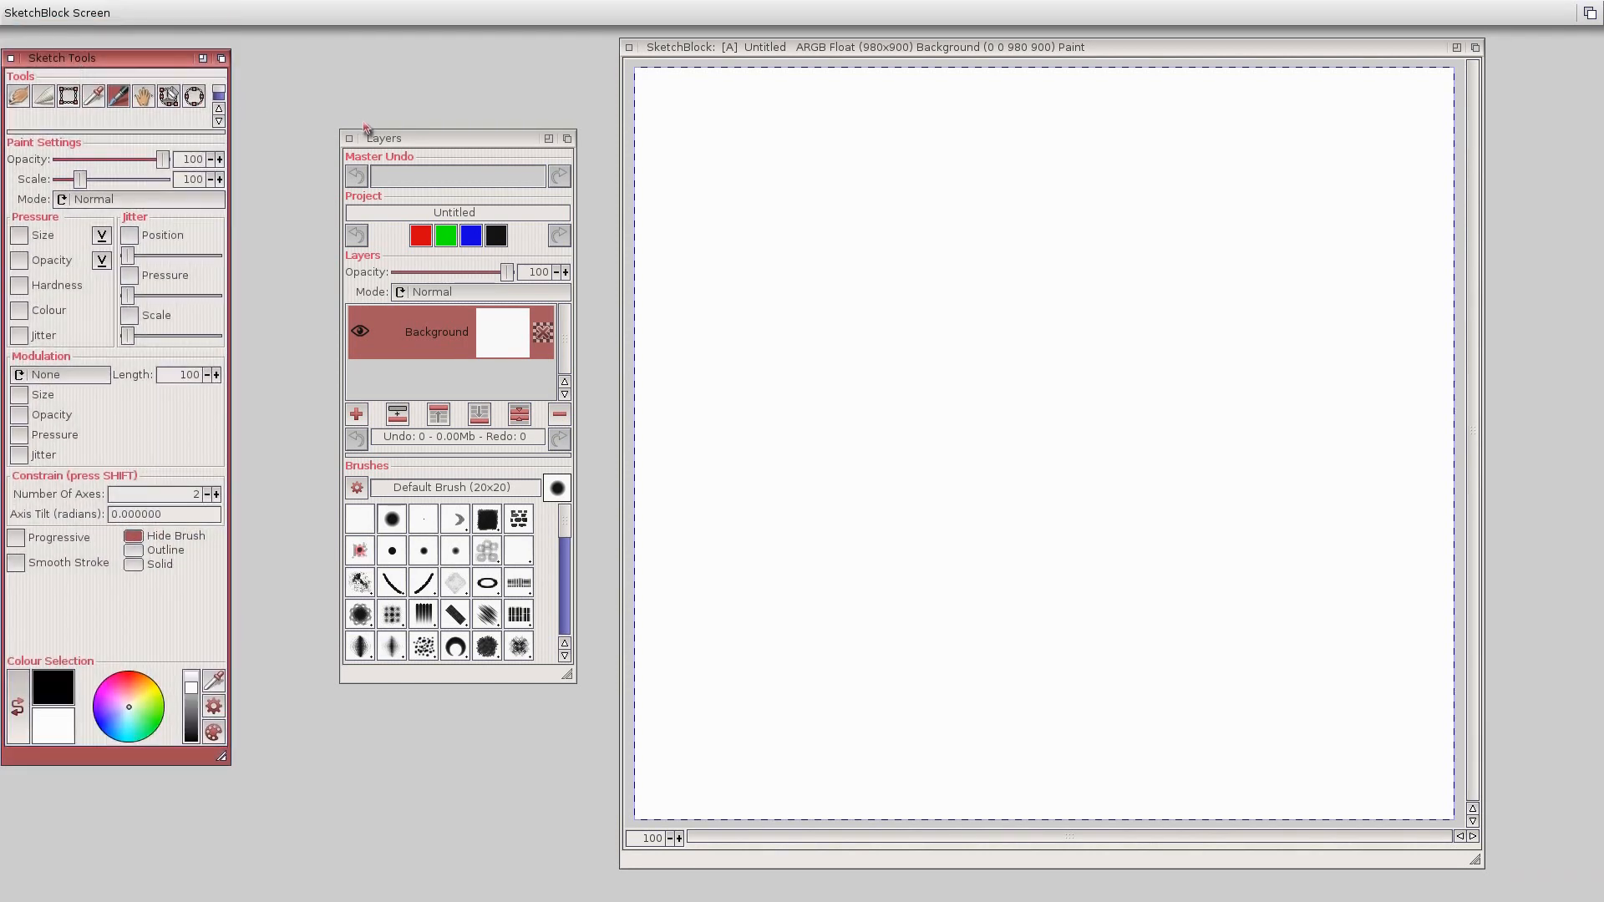
{"action": "left_click_drag", "start_coordinate": [365, 134], "coordinate": [260, 56]}
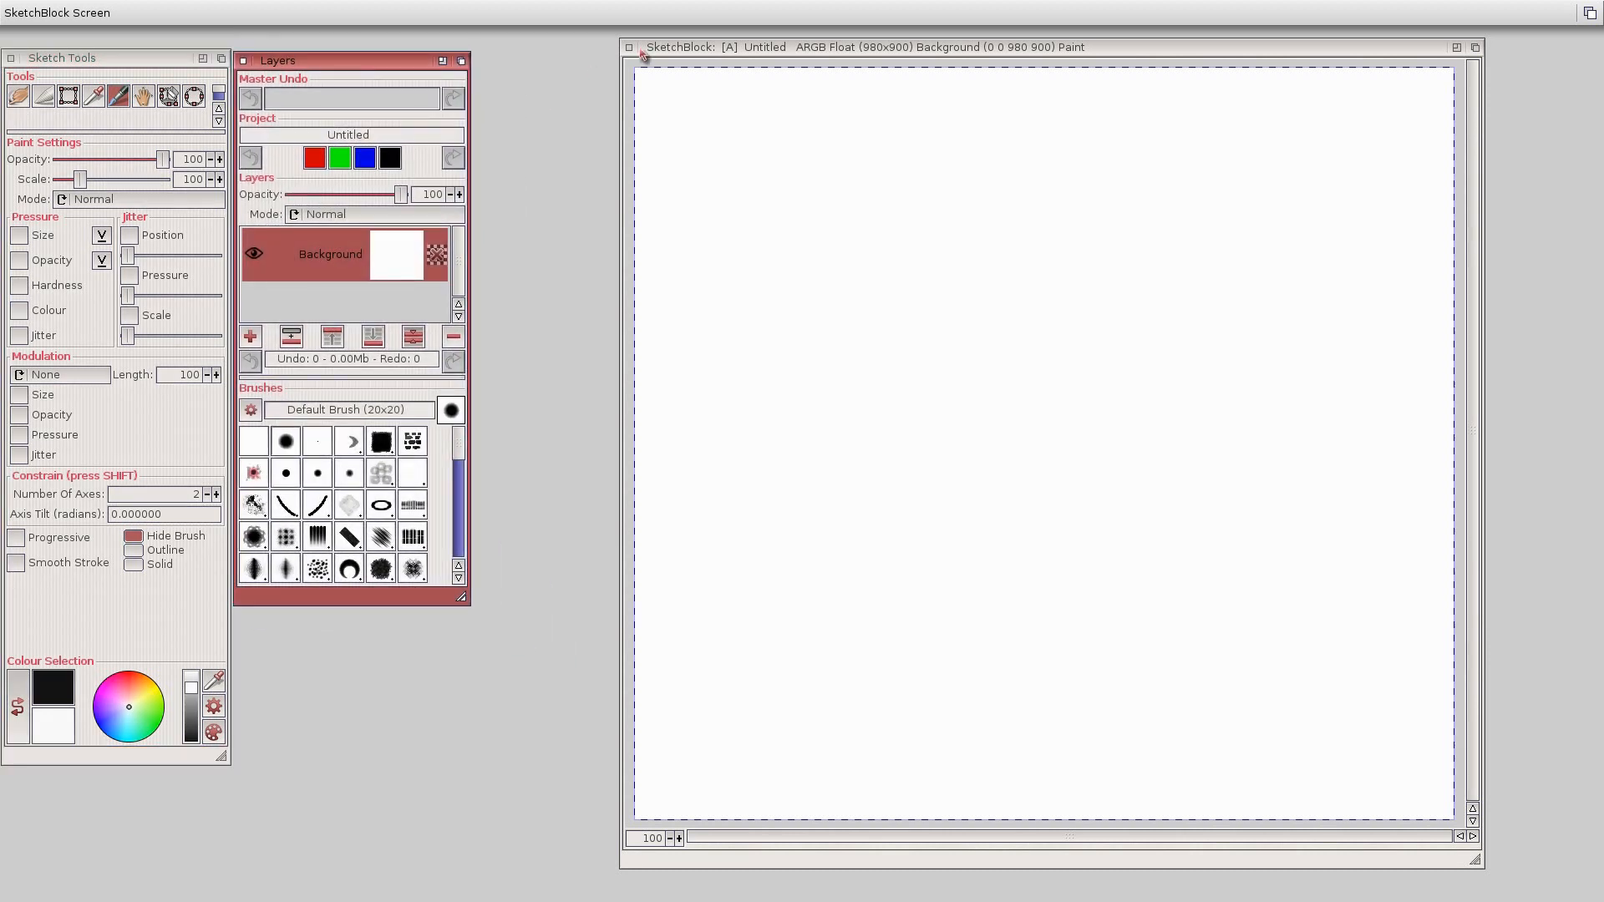
{"action": "left_click_drag", "start_coordinate": [642, 54], "coordinate": [558, 44]}
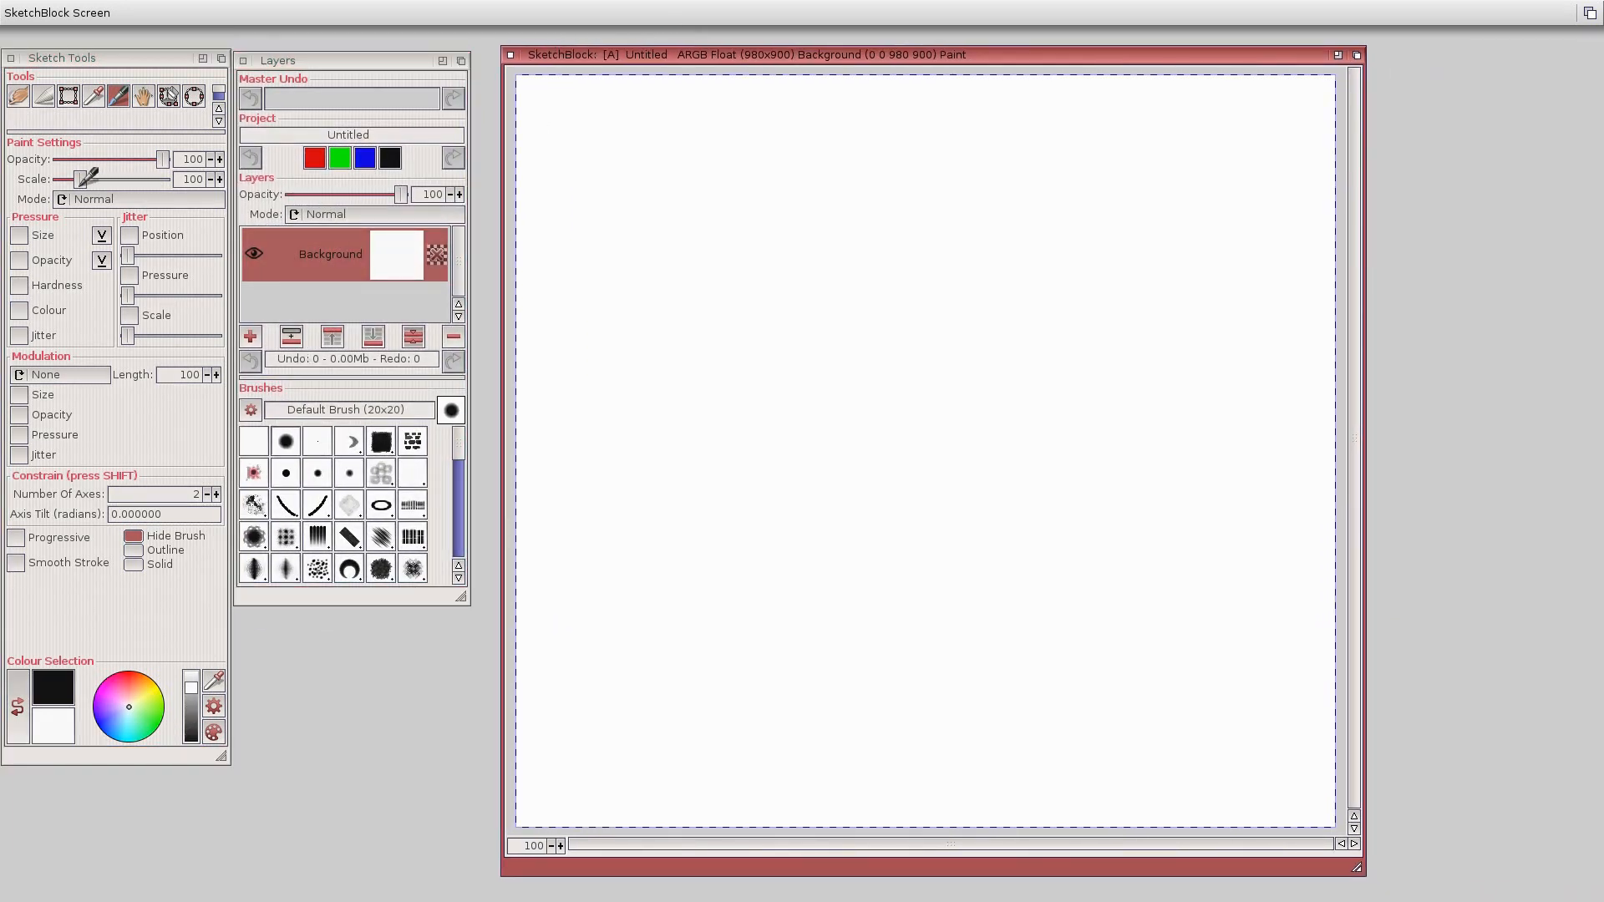
Enable pen pressure for brush size and opacity, and choose the Block64 (64x64) brush for painting on the canvas
{"action": "left_click", "coordinate": [18, 234]}
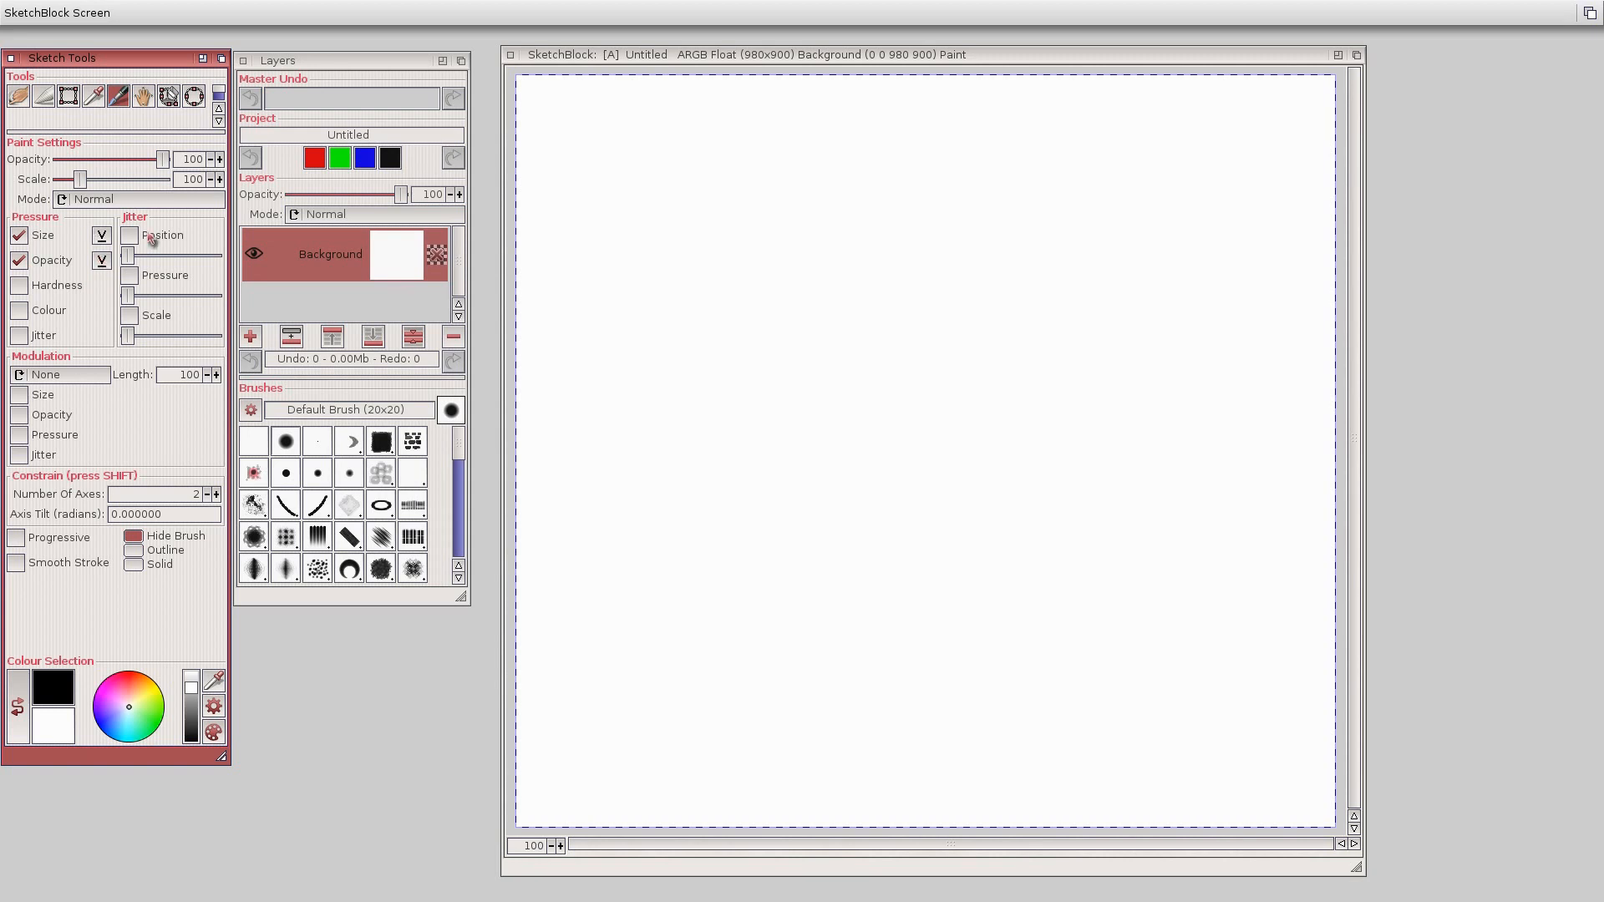
{"action": "left_click", "coordinate": [382, 443]}
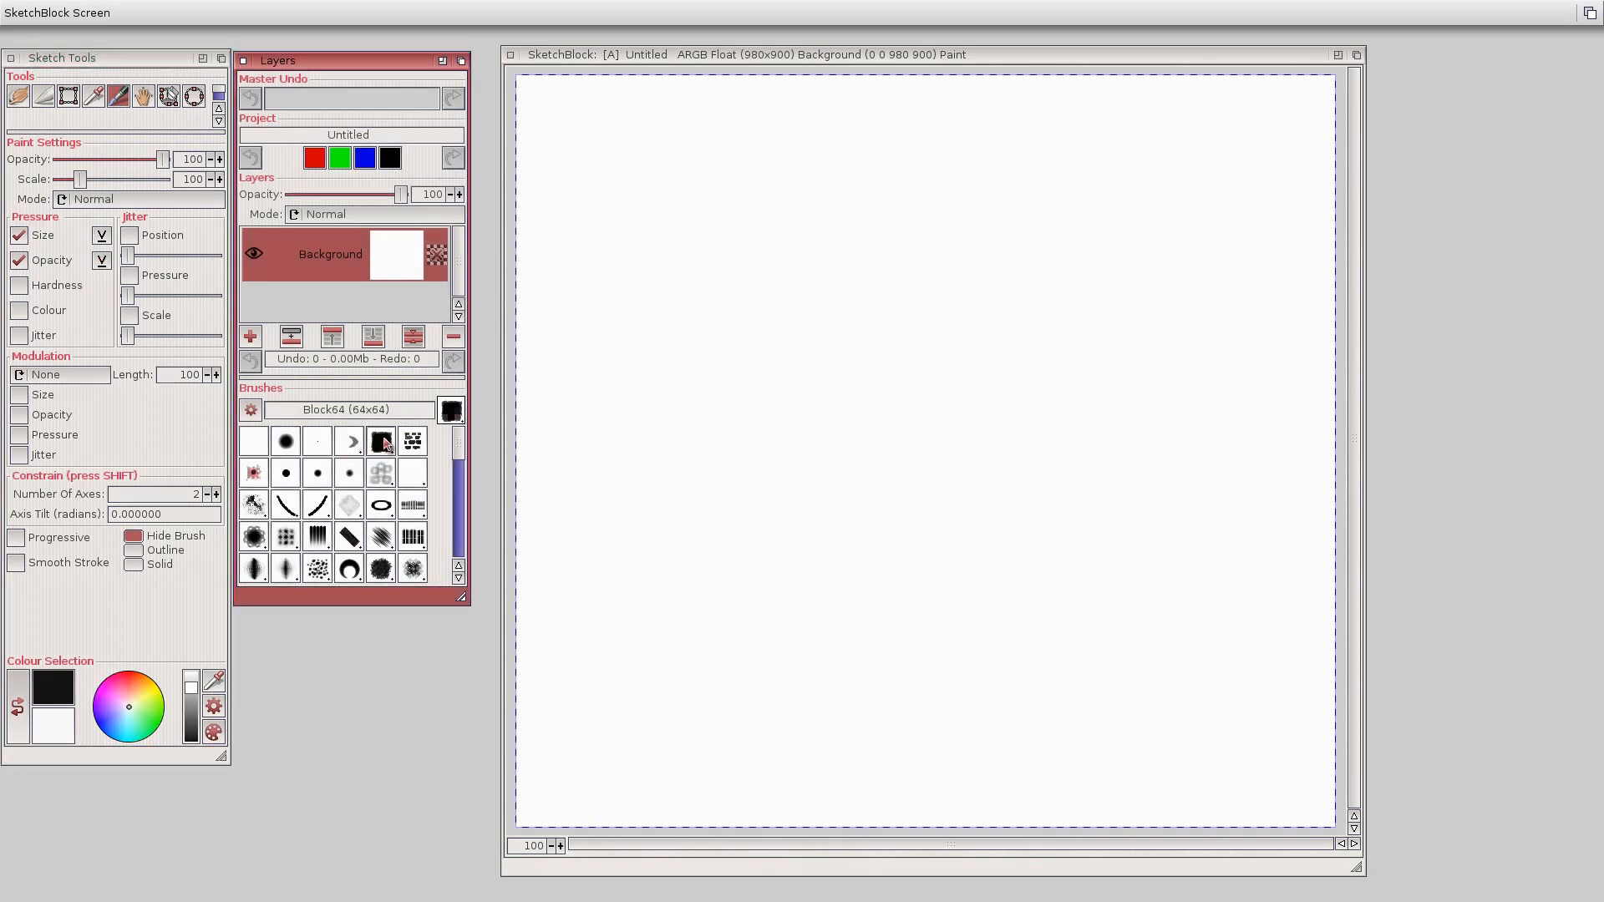
{"action": "left_click", "coordinate": [664, 57]}
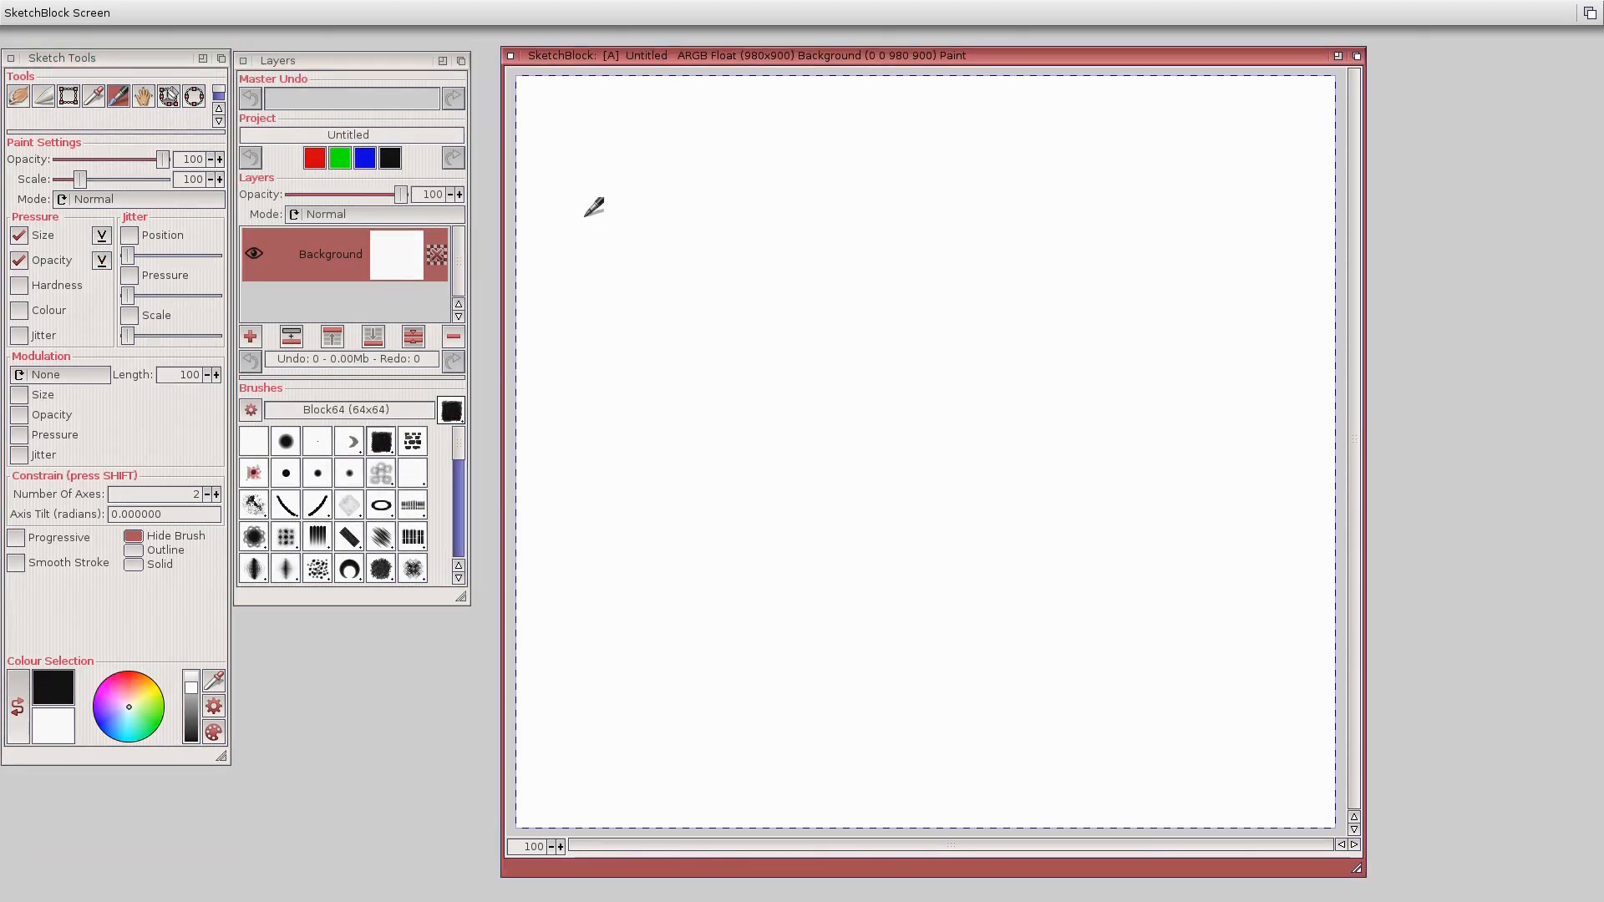
Paint a smiling face with eyes, eyebrows, nostrils and mouth on the Background layer, plus a long wavy stroke below it
{"action": "left_click", "coordinate": [743, 320]}
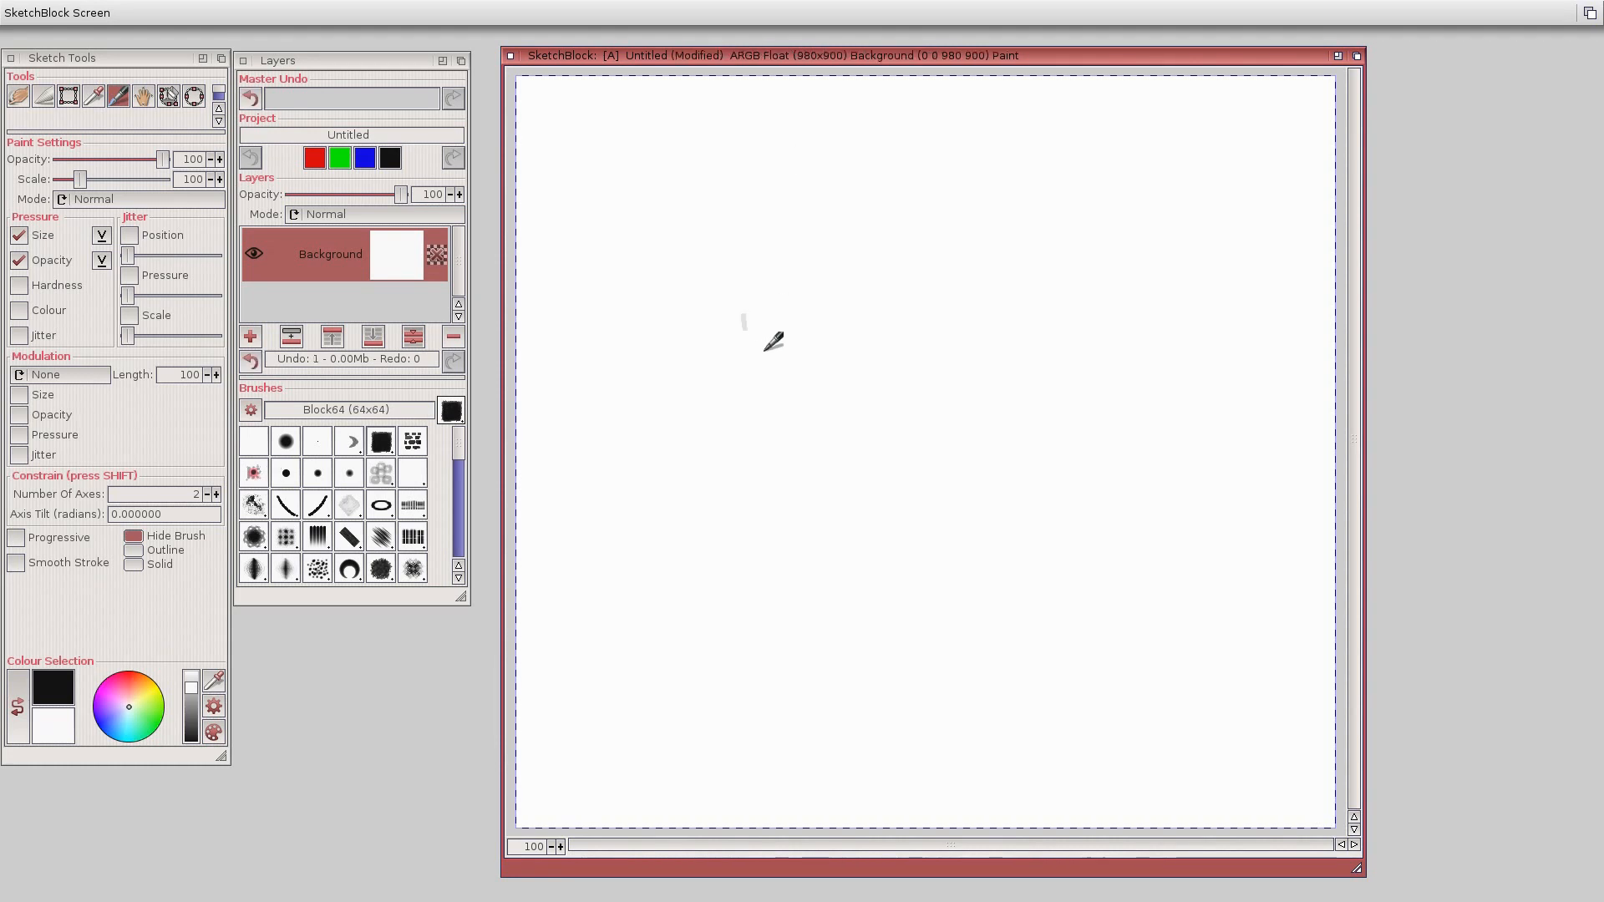
{"action": "mouse_move", "coordinate": [660, 224]}
{"action": "left_mouse_down"}
{"action": "mouse_move", "coordinate": [695, 173]}
{"action": "mouse_move", "coordinate": [653, 255]}
{"action": "mouse_move", "coordinate": [777, 159]}
{"action": "mouse_move", "coordinate": [710, 197]}
{"action": "mouse_move", "coordinate": [726, 203]}
{"action": "mouse_move", "coordinate": [706, 242]}
{"action": "mouse_move", "coordinate": [727, 267]}
{"action": "mouse_move", "coordinate": [736, 218]}
{"action": "mouse_move", "coordinate": [711, 191]}
{"action": "mouse_move", "coordinate": [723, 234]}
{"action": "left_mouse_up"}
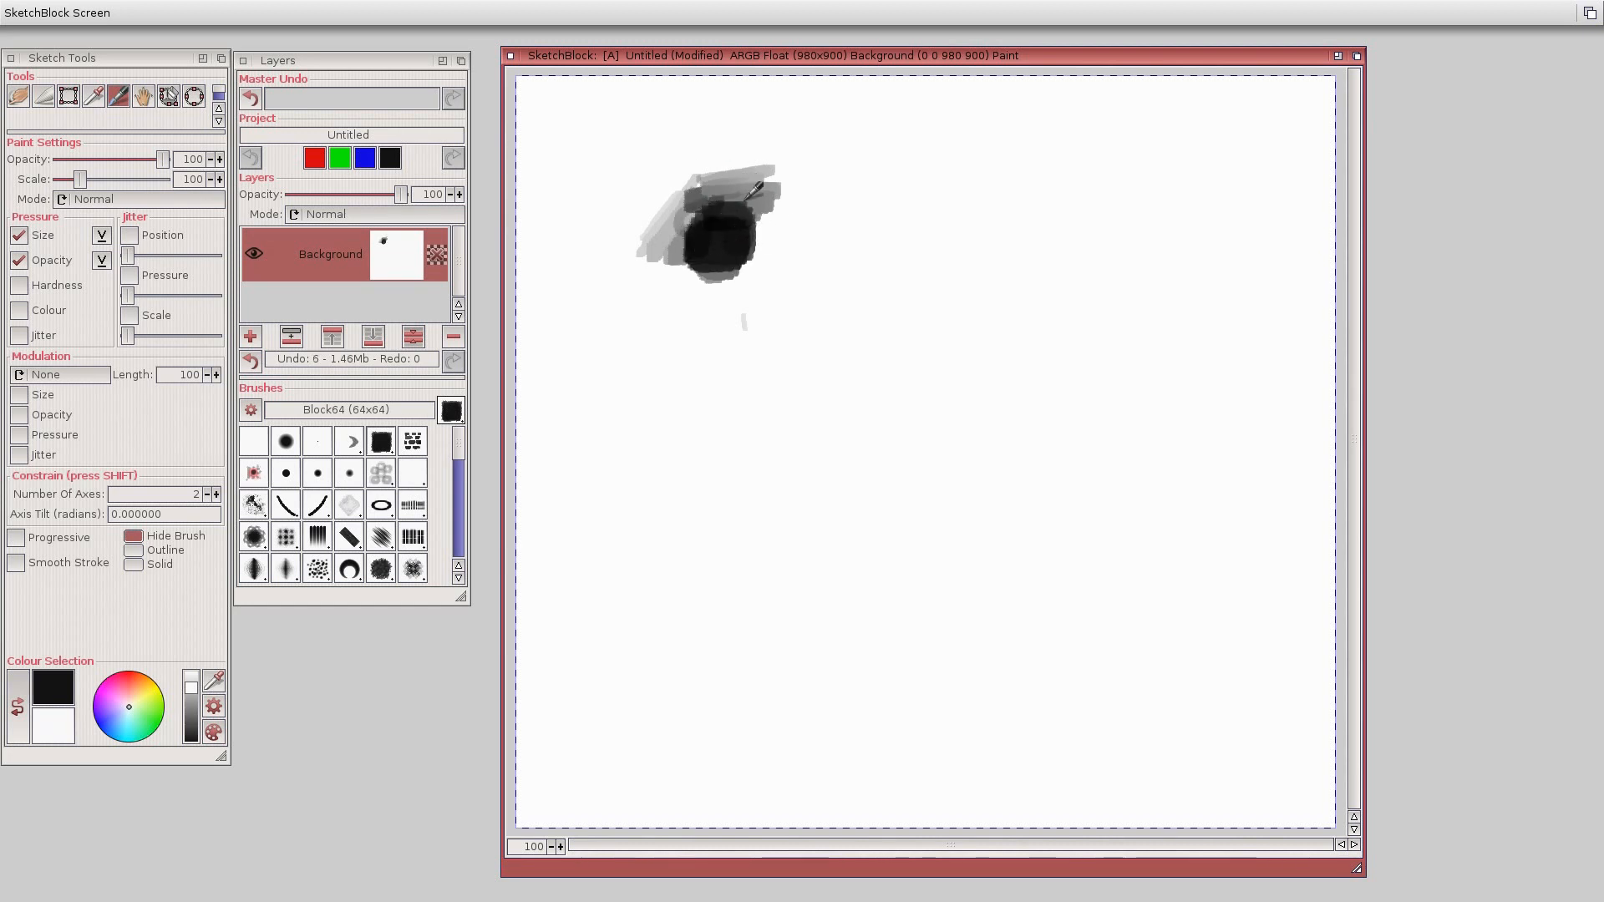
{"action": "mouse_move", "coordinate": [790, 191]}
{"action": "left_mouse_down"}
{"action": "mouse_move", "coordinate": [749, 188]}
{"action": "mouse_move", "coordinate": [790, 215]}
{"action": "mouse_move", "coordinate": [944, 160]}
{"action": "mouse_move", "coordinate": [979, 184]}
{"action": "mouse_move", "coordinate": [875, 259]}
{"action": "left_mouse_up"}
{"action": "mouse_move", "coordinate": [699, 389]}
{"action": "left_mouse_down"}
{"action": "mouse_move", "coordinate": [878, 429]}
{"action": "mouse_move", "coordinate": [906, 364]}
{"action": "left_mouse_up"}
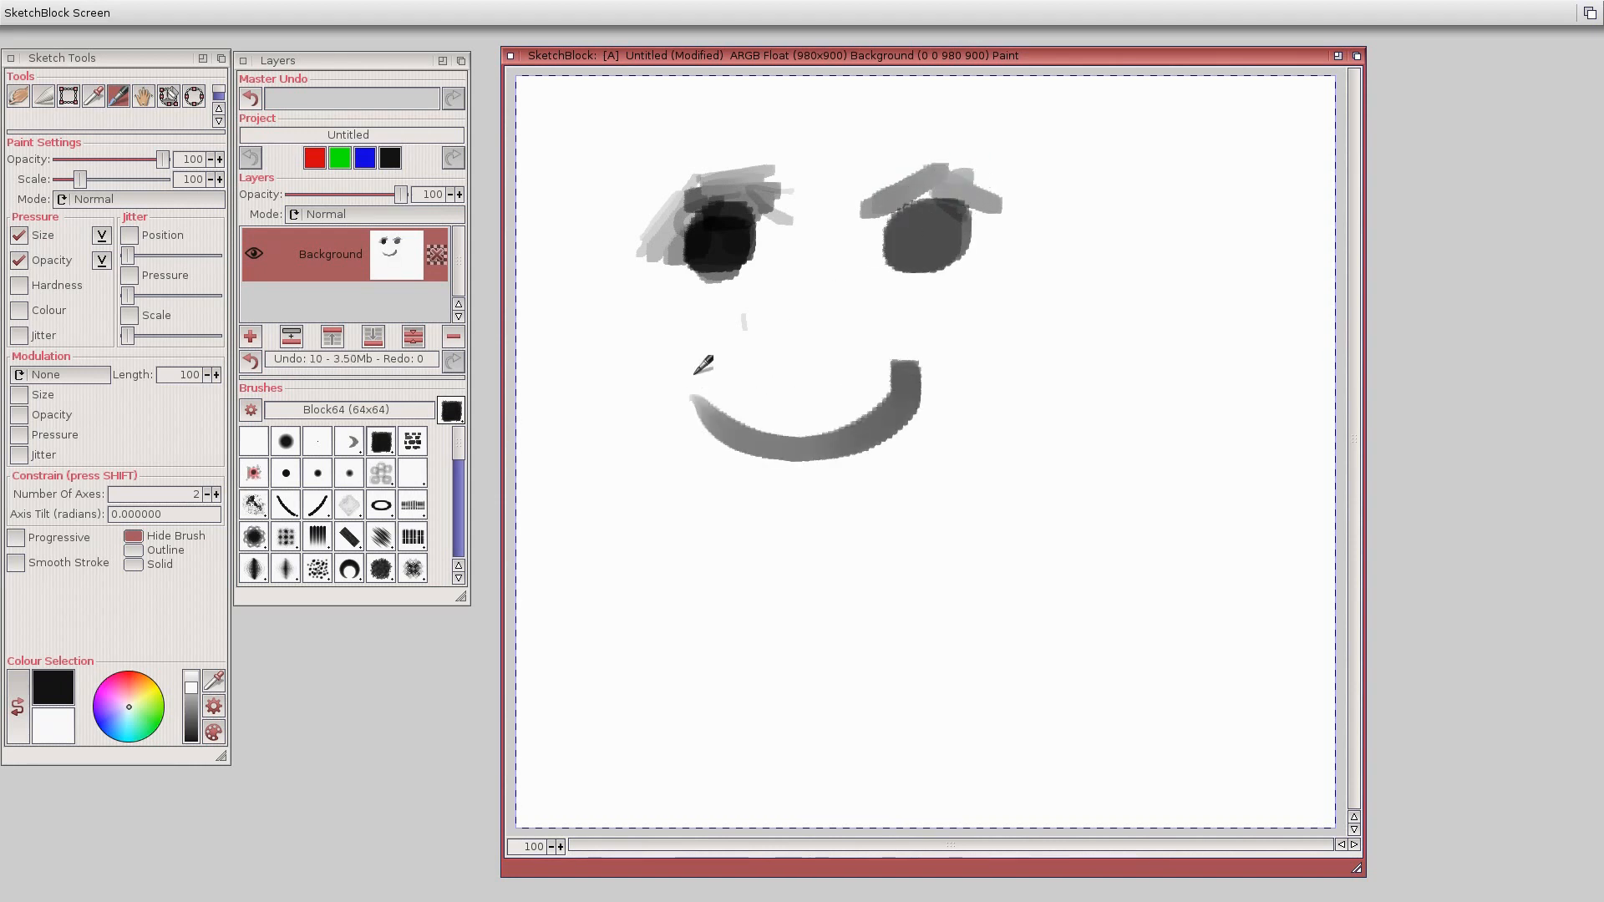
{"action": "left_click_drag", "start_coordinate": [703, 365], "coordinate": [730, 409]}
{"action": "mouse_move", "coordinate": [777, 340]}
{"action": "left_mouse_down"}
{"action": "mouse_move", "coordinate": [786, 356]}
{"action": "mouse_move", "coordinate": [846, 357]}
{"action": "mouse_move", "coordinate": [798, 355]}
{"action": "left_mouse_up"}
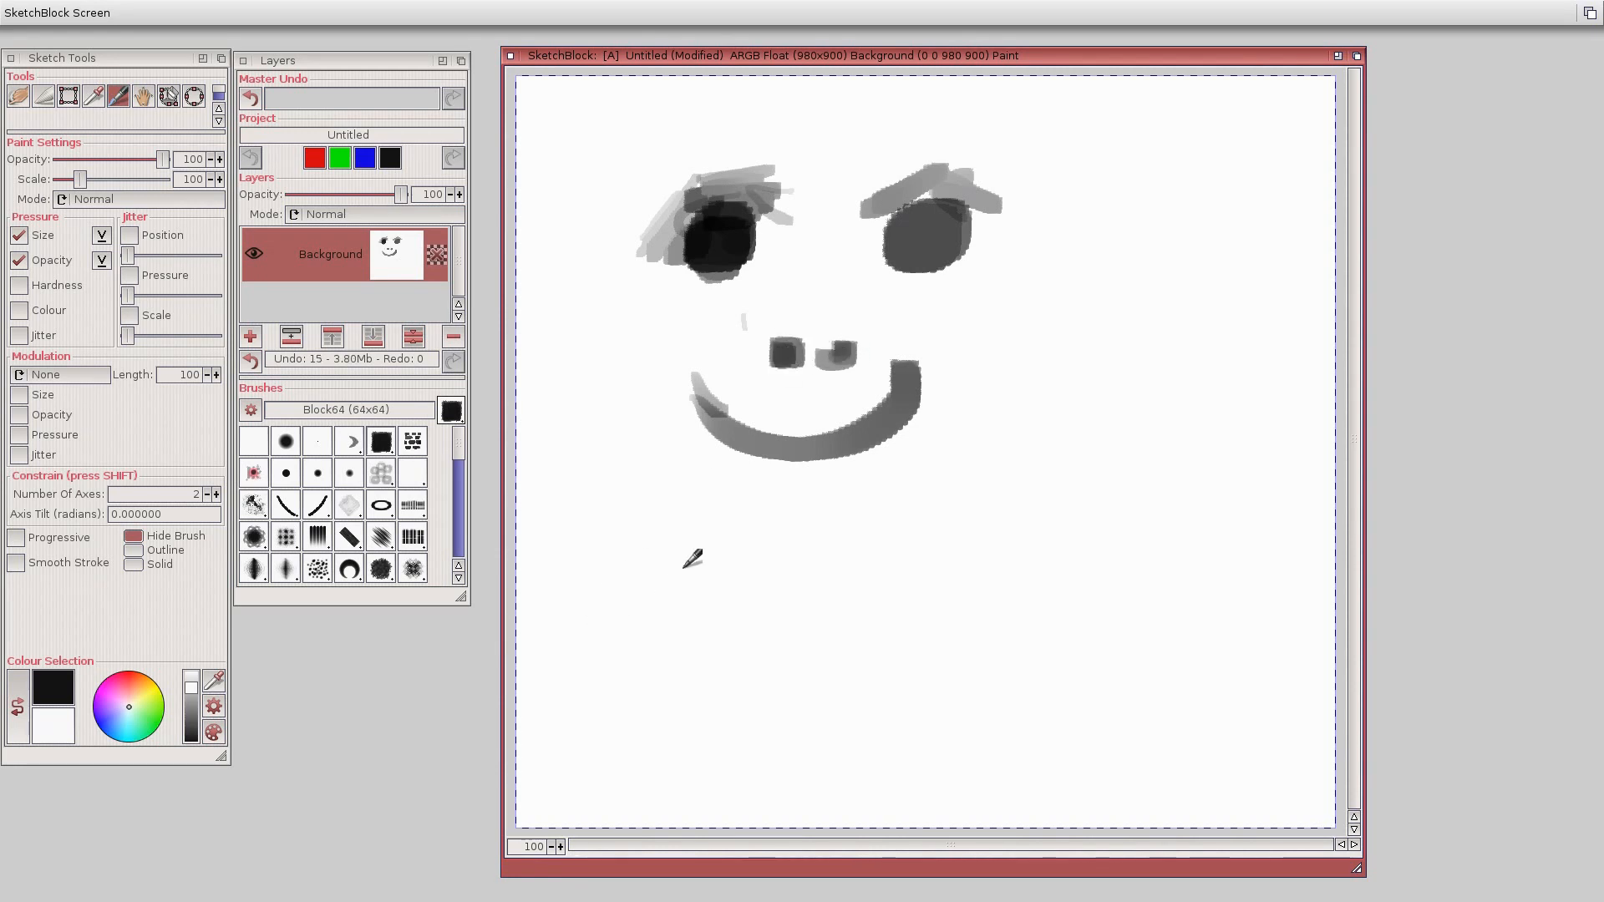
{"action": "left_click_drag", "start_coordinate": [590, 527], "coordinate": [1124, 587]}
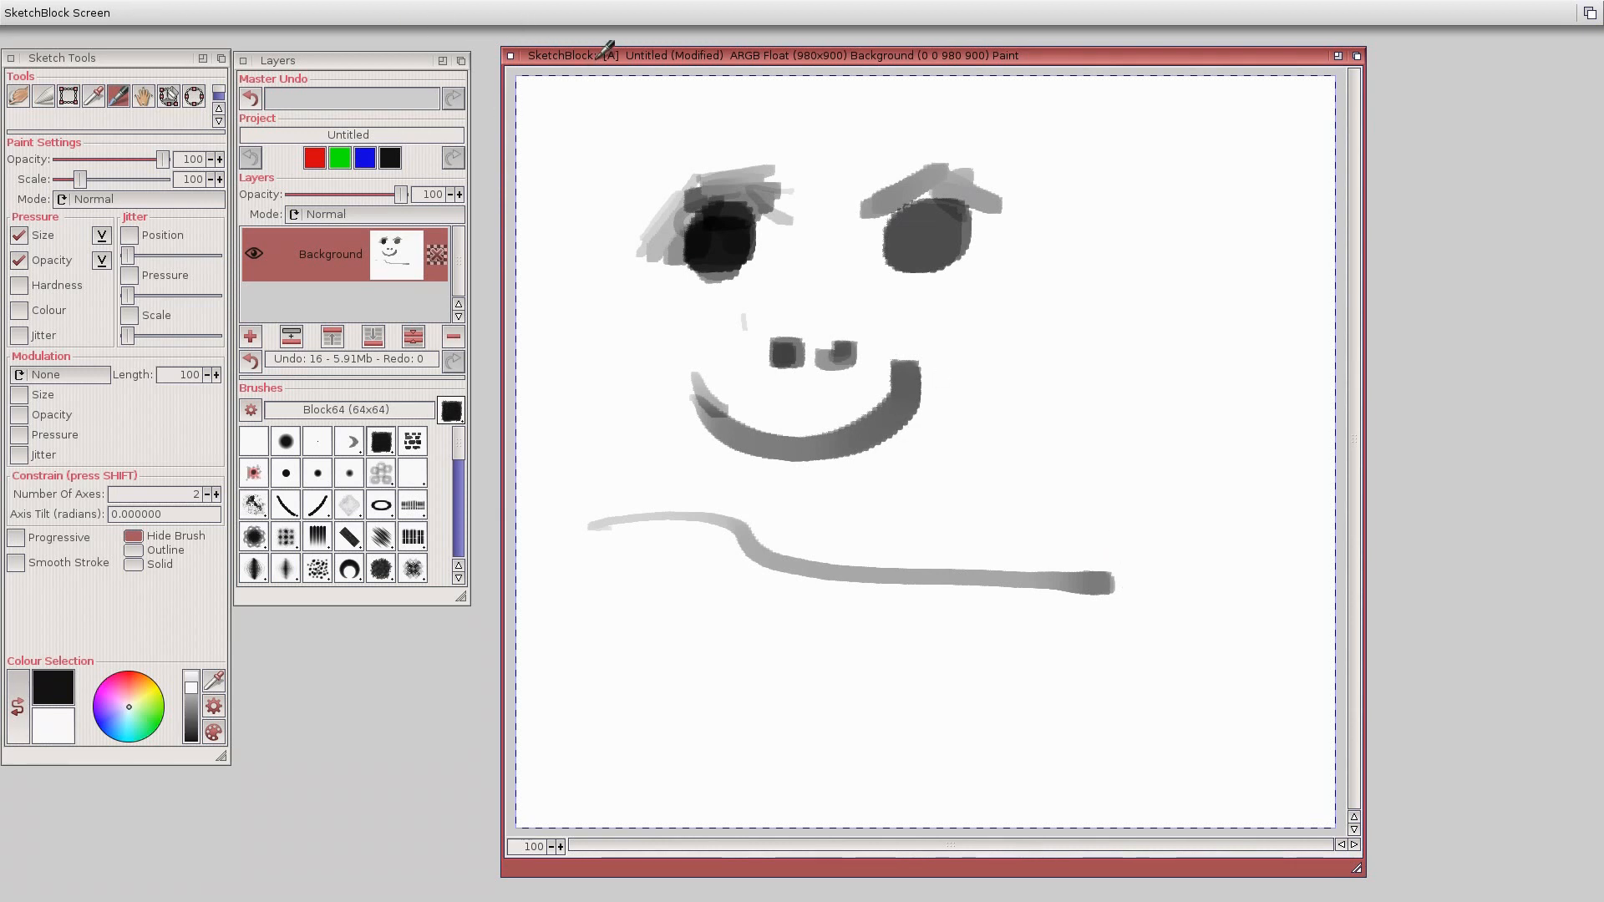
{"action": "left_click", "coordinate": [97, 58]}
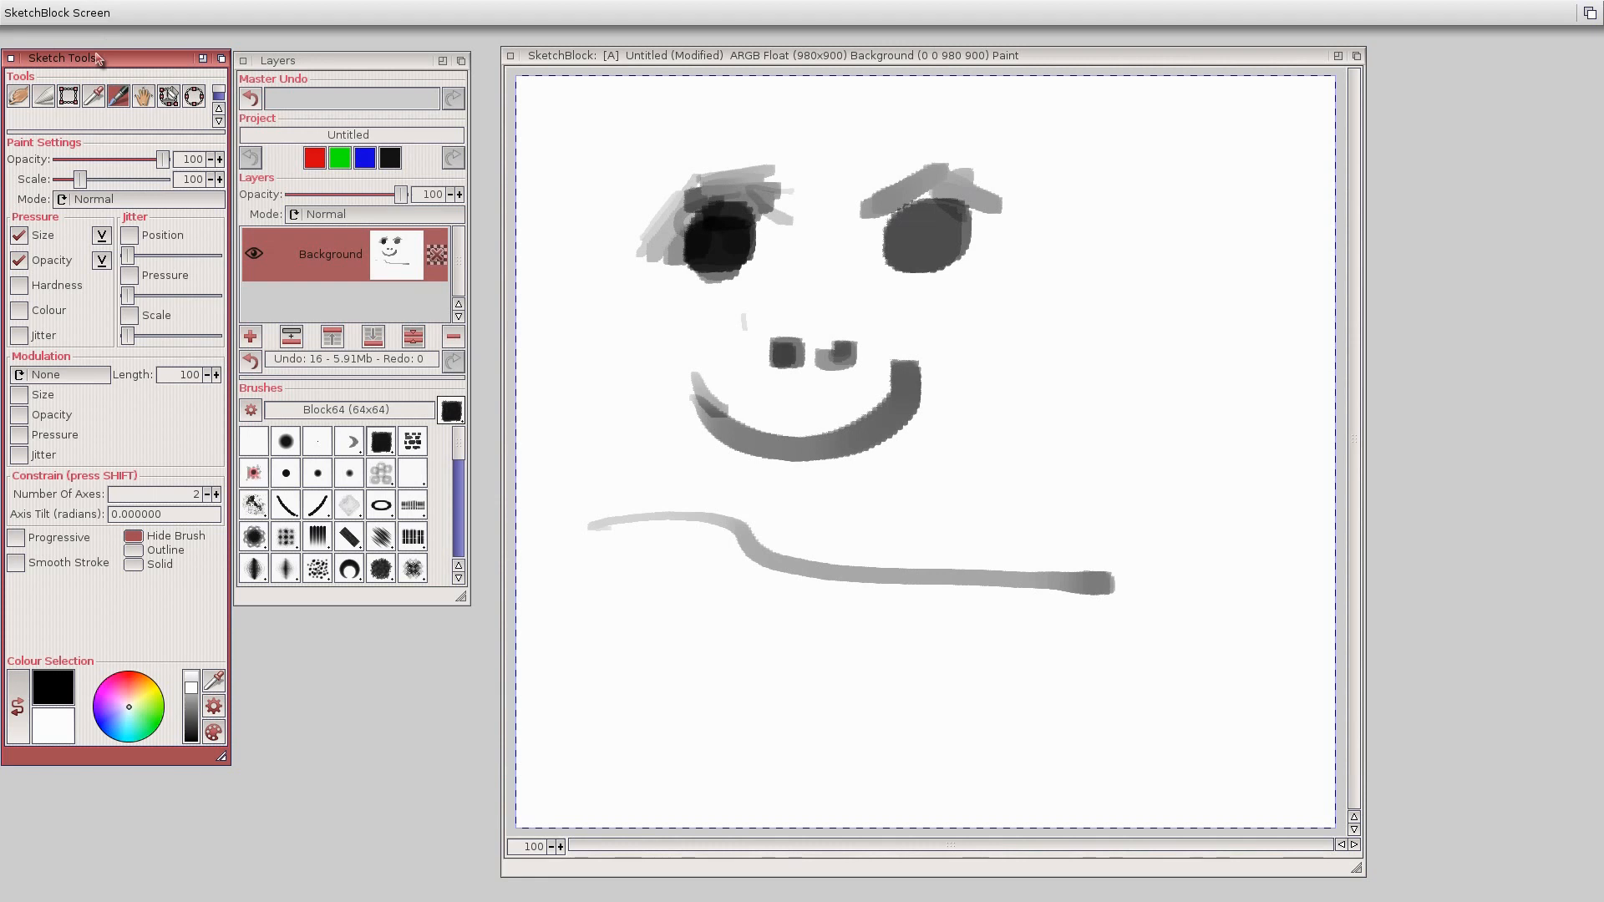